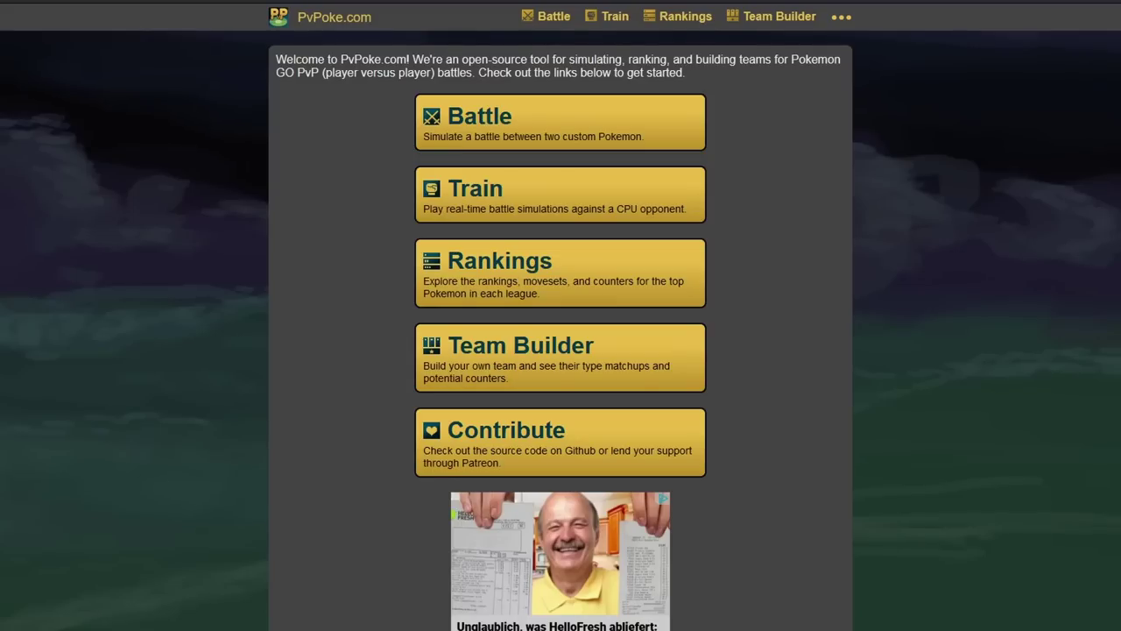
Open the Top Performers training analysis and show the data for the Great League.
{"action": "mouse_move", "coordinate": [607, 16]}
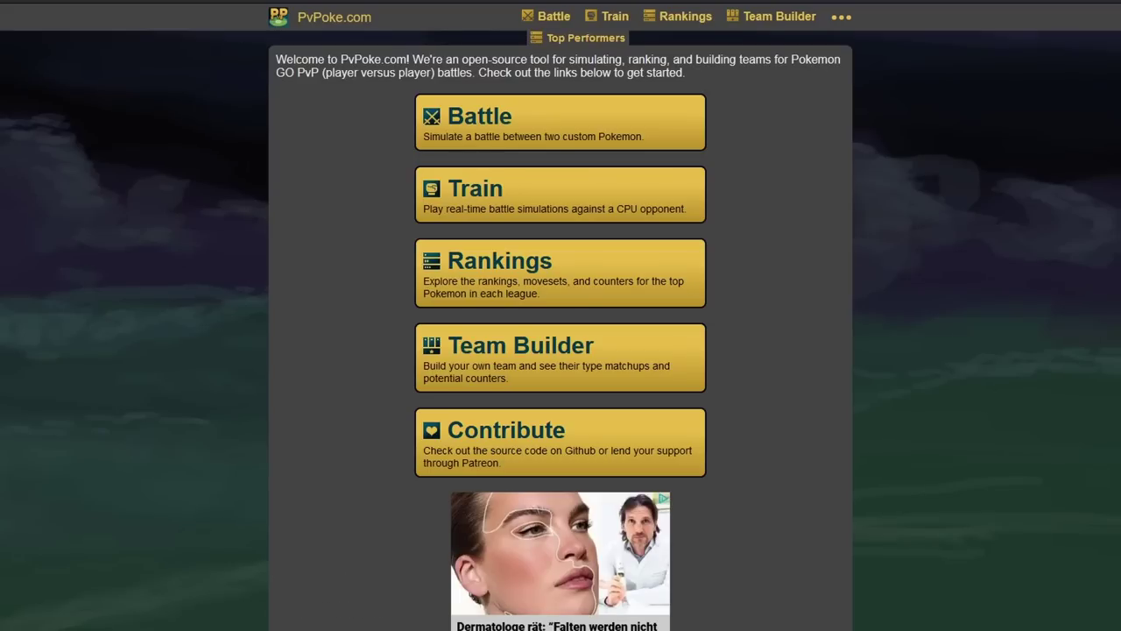
{"action": "left_click", "coordinate": [578, 37]}
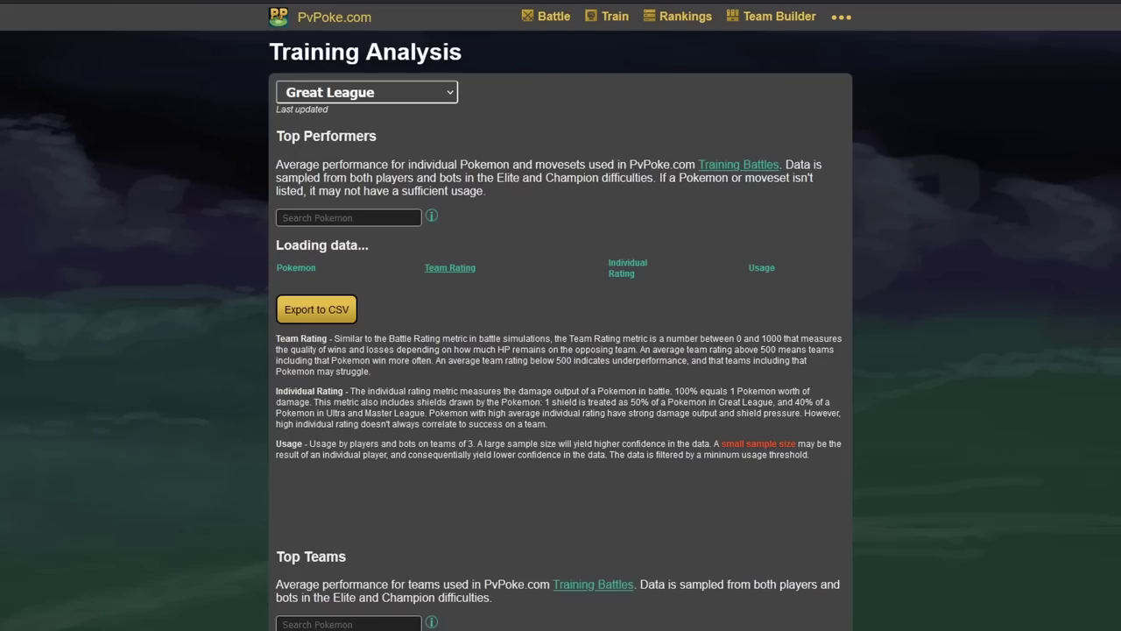
{"action": "left_click", "coordinate": [366, 92]}
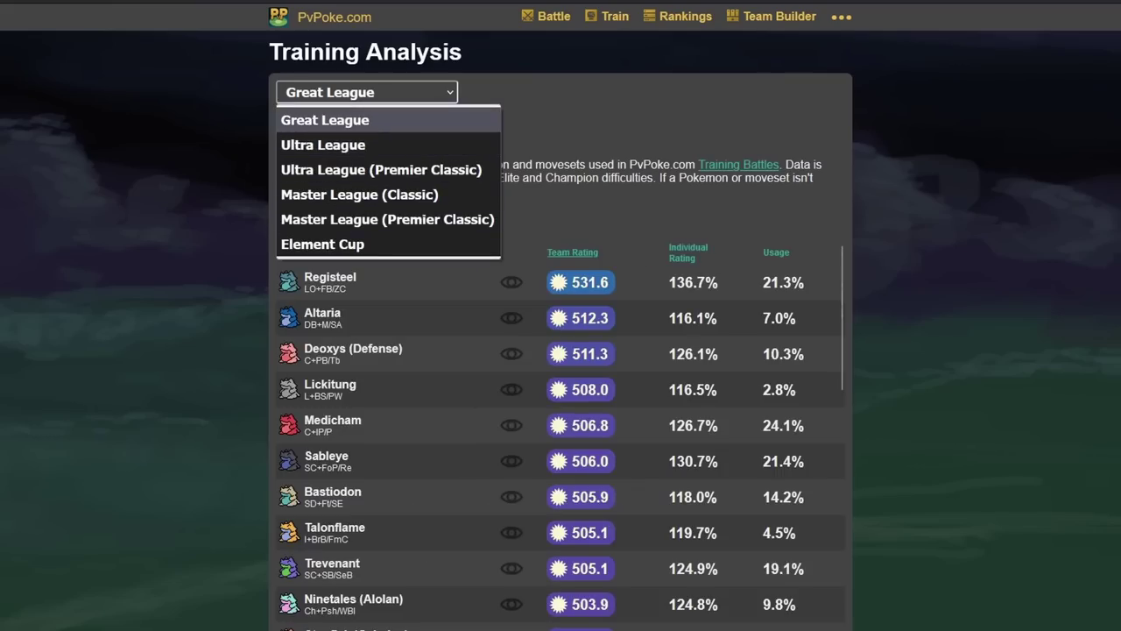
{"action": "left_click", "coordinate": [367, 120]}
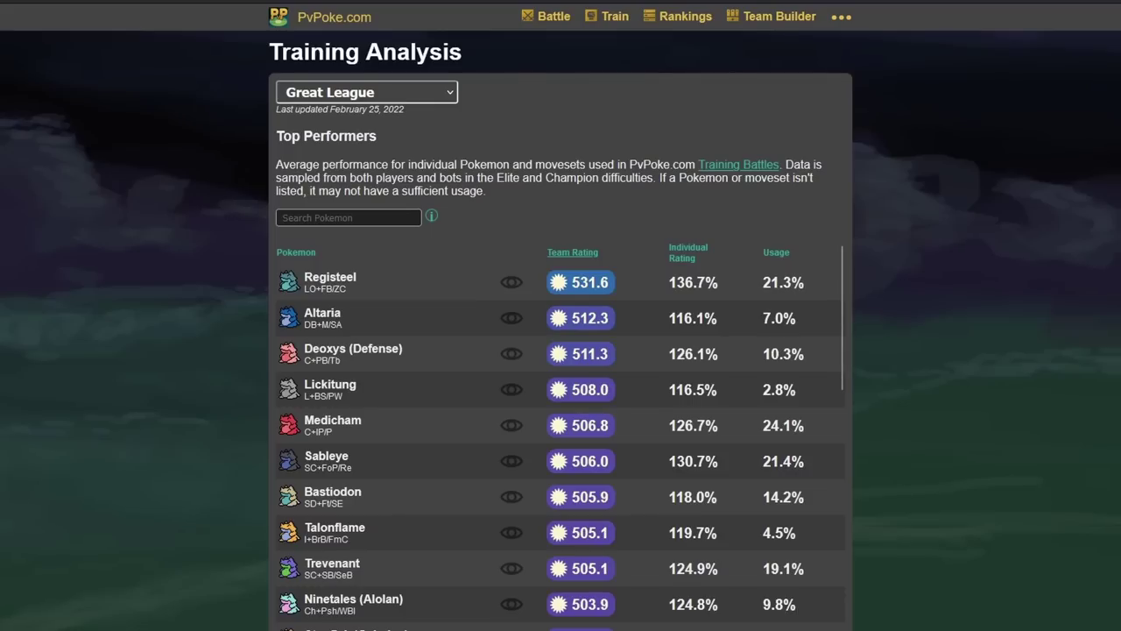
Examine the Great League top performers and top teams tables, including team ratings and usage.
{"action": "scroll", "coordinate": [560, 351], "scroll_direction": "down", "scroll_amount": 1}
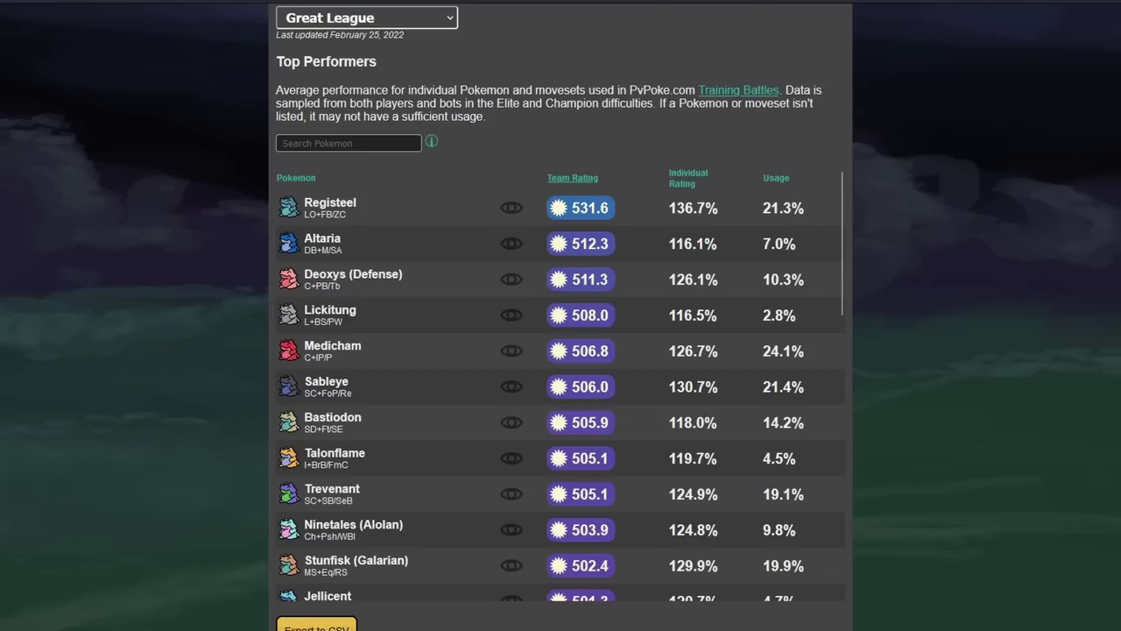
{"action": "scroll", "coordinate": [560, 350], "scroll_direction": "up", "scroll_amount": 1}
{"action": "scroll", "coordinate": [560, 434], "scroll_direction": "down", "scroll_amount": 1}
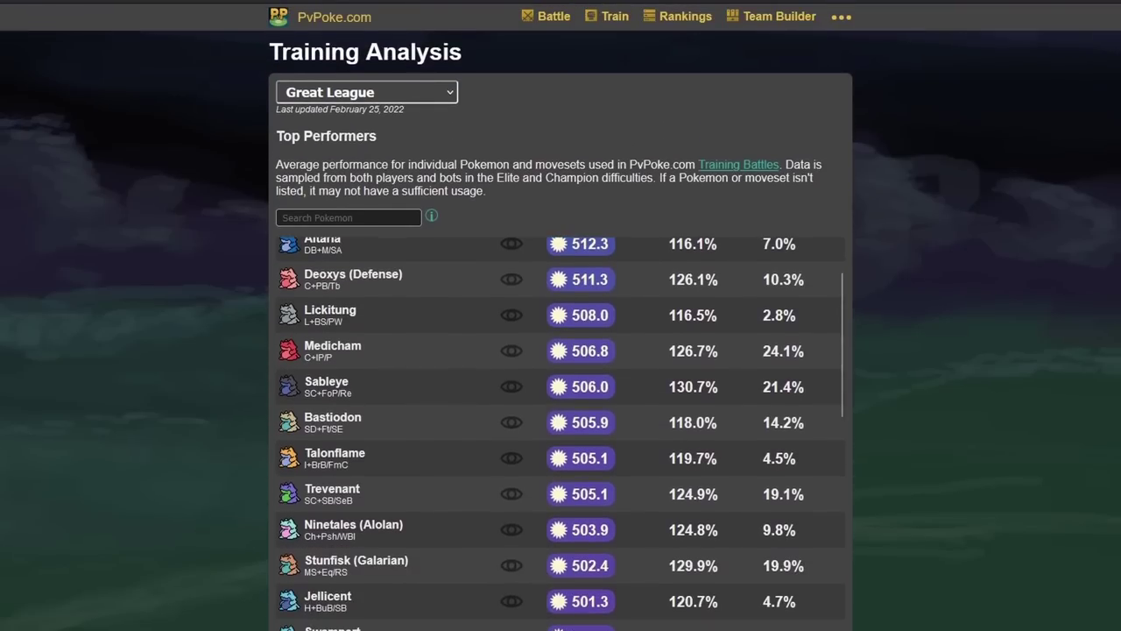
{"action": "scroll", "coordinate": [561, 351], "scroll_direction": "down", "scroll_amount": 1}
{"action": "scroll", "coordinate": [561, 350], "scroll_direction": "down", "scroll_amount": 3}
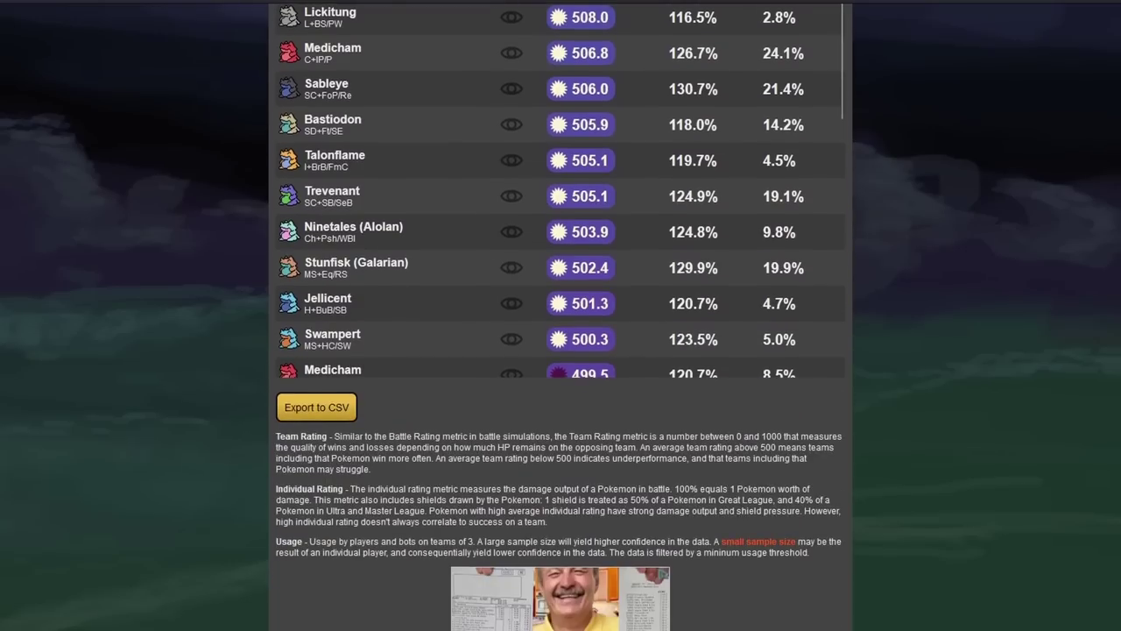
{"action": "scroll", "coordinate": [561, 350], "scroll_direction": "down", "scroll_amount": 8}
{"action": "scroll", "coordinate": [561, 351], "scroll_direction": "down", "scroll_amount": 2}
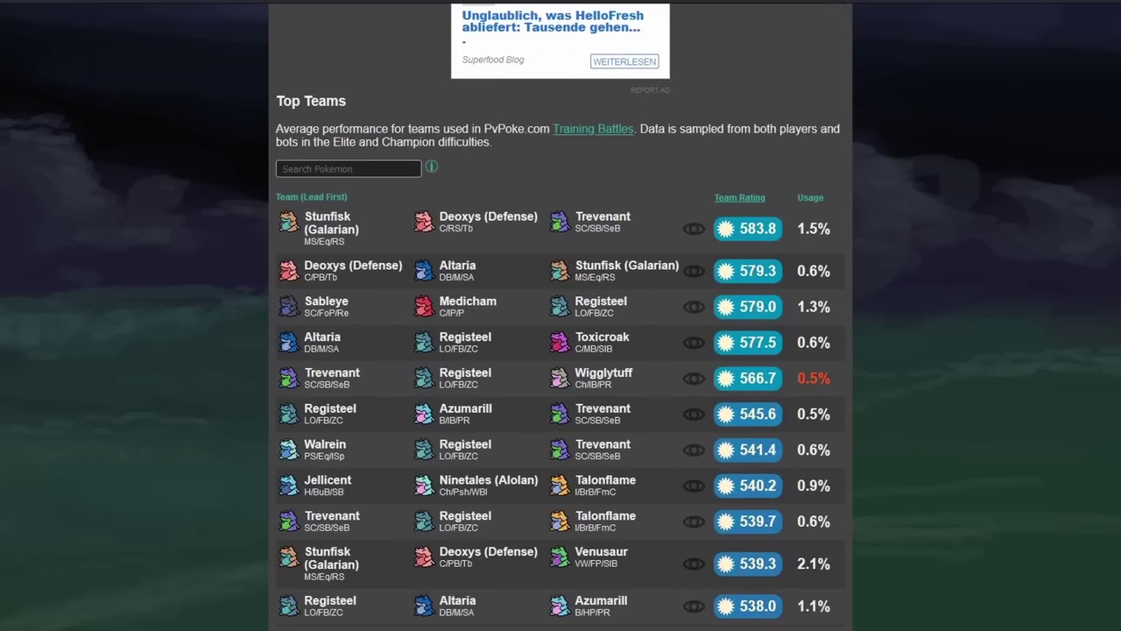
{"action": "scroll", "coordinate": [560, 350], "scroll_direction": "down", "scroll_amount": 2}
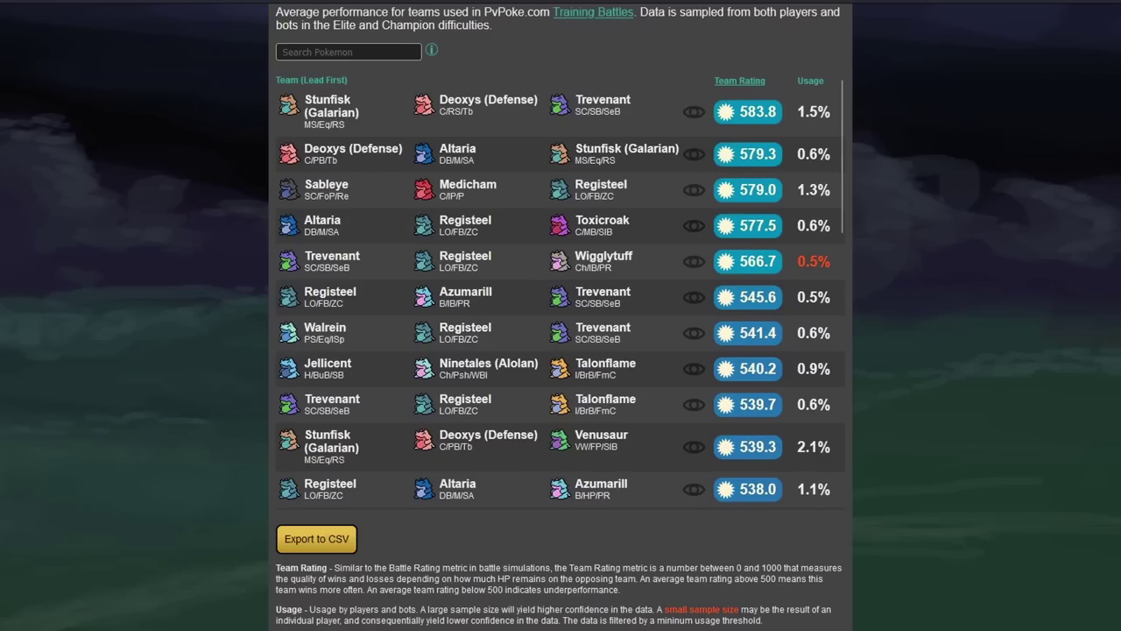
{"action": "scroll", "coordinate": [560, 351], "scroll_direction": "up", "scroll_amount": 1}
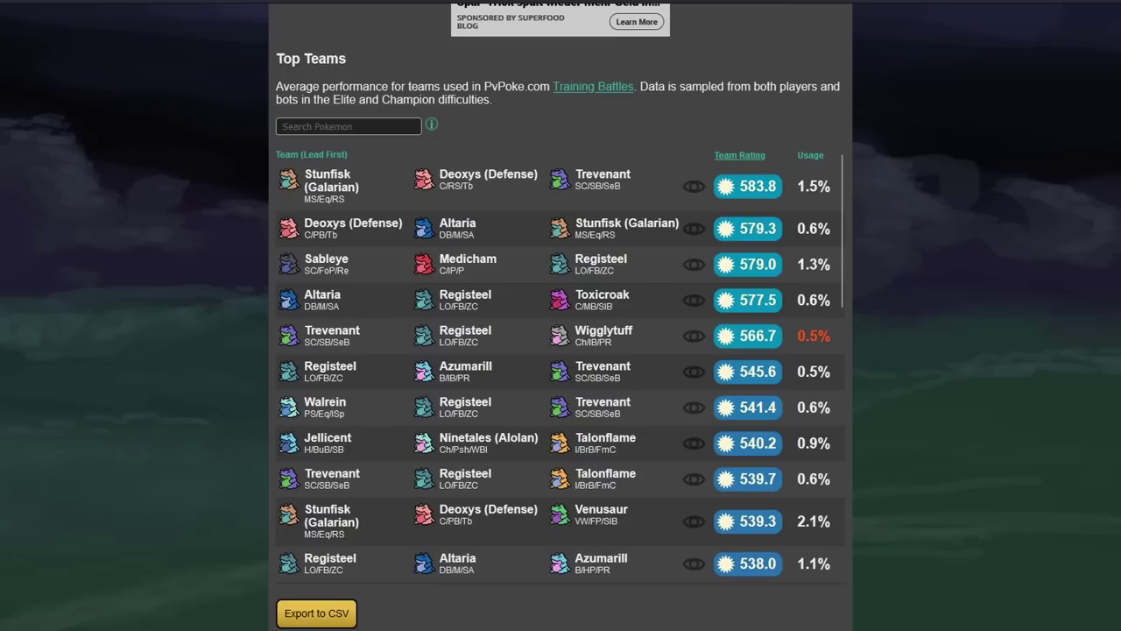
{"action": "scroll", "coordinate": [560, 438], "scroll_direction": "up", "scroll_amount": 2}
{"action": "scroll", "coordinate": [559, 438], "scroll_direction": "down", "scroll_amount": 3}
{"action": "scroll", "coordinate": [559, 438], "scroll_direction": "up", "scroll_amount": 3}
{"action": "scroll", "coordinate": [561, 350], "scroll_direction": "down", "scroll_amount": 1}
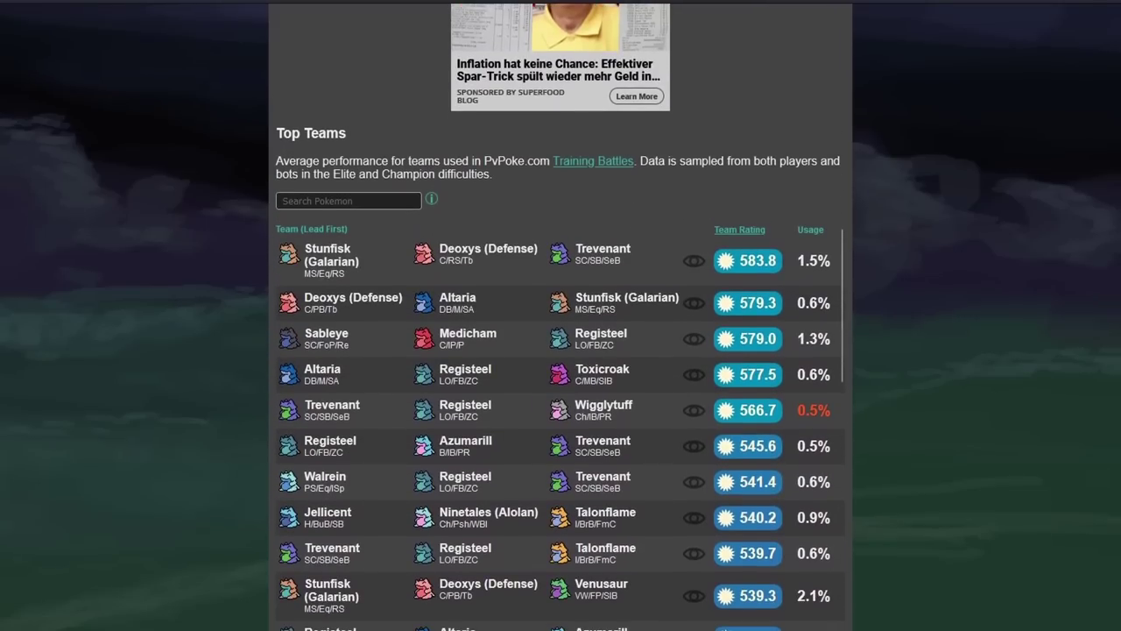
{"action": "scroll", "coordinate": [561, 350], "scroll_direction": "up", "scroll_amount": 5}
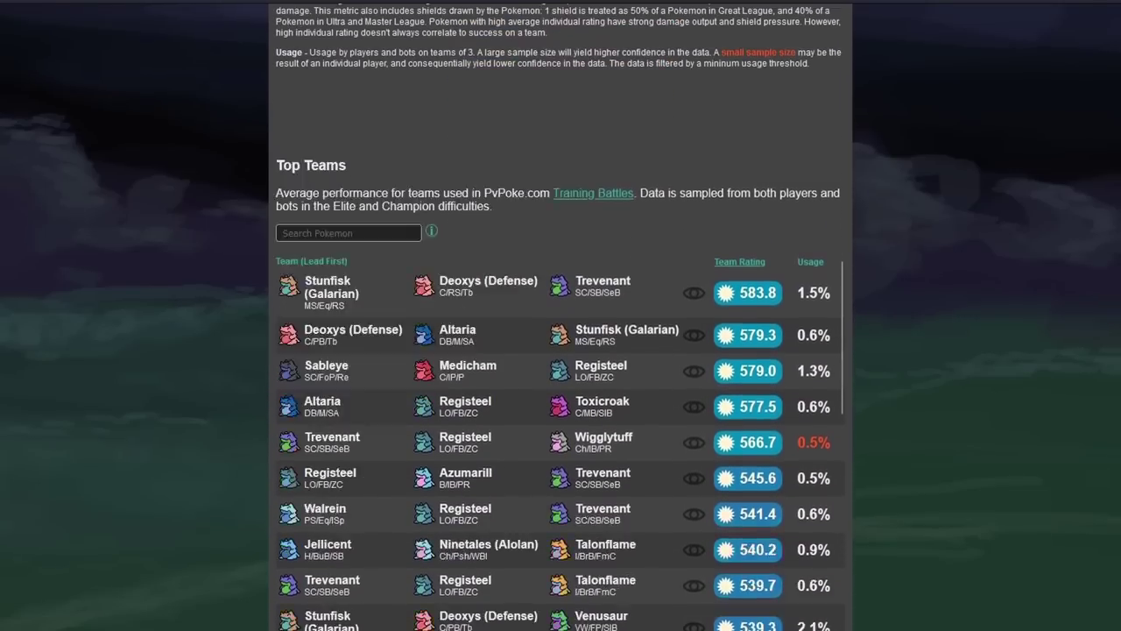
{"action": "scroll", "coordinate": [561, 350], "scroll_direction": "up", "scroll_amount": 7}
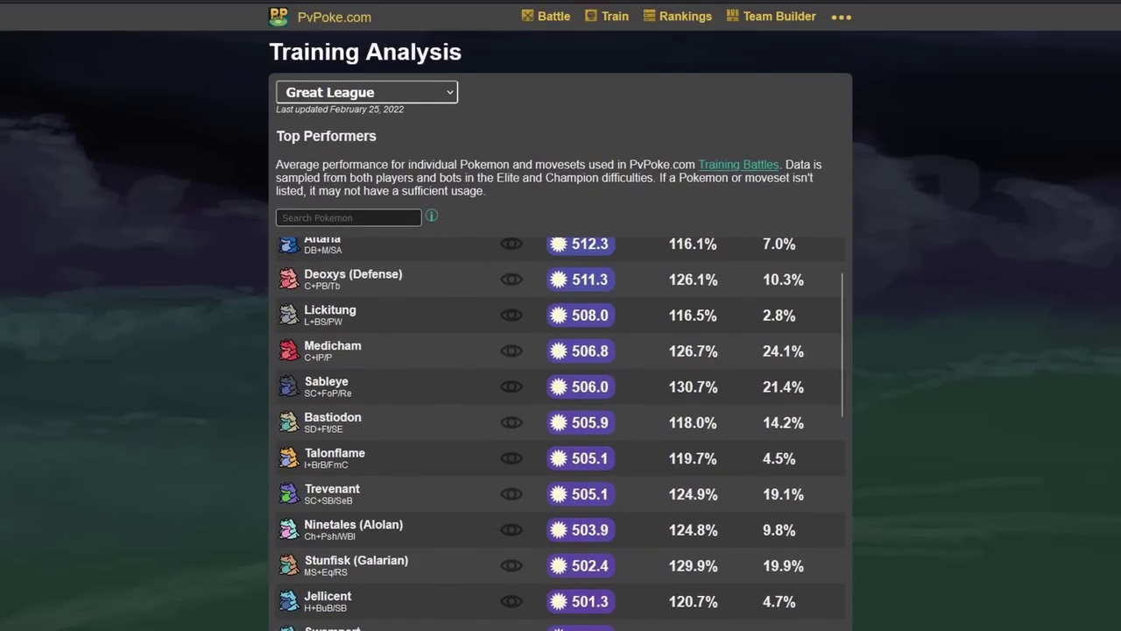
Open the Rankings page and look through the overall Great League rankings.
{"action": "left_click", "coordinate": [679, 16]}
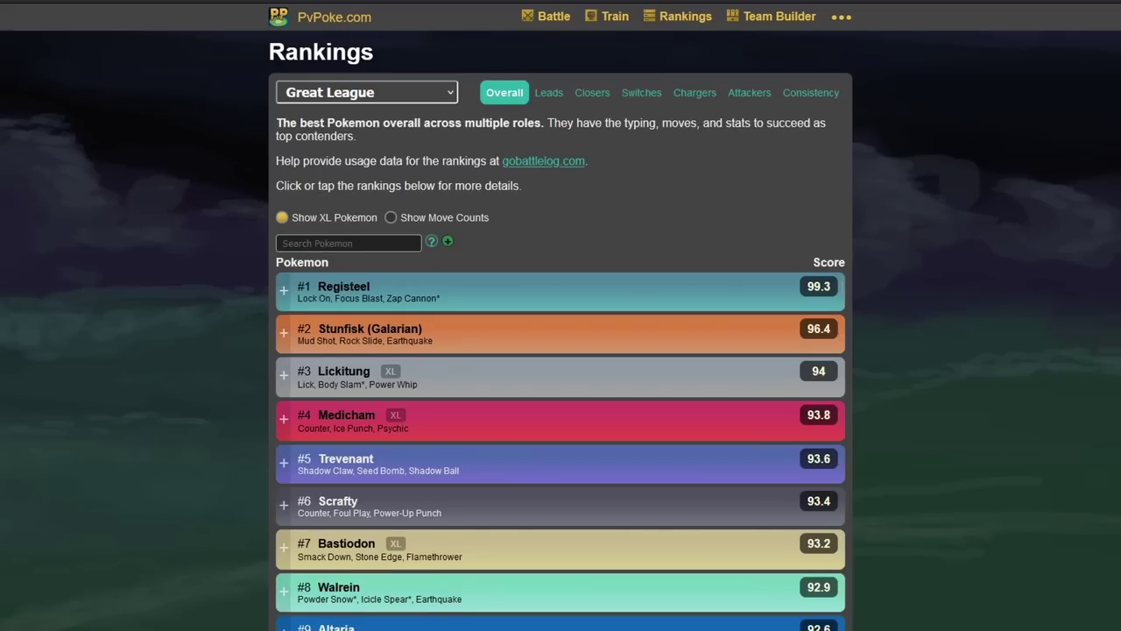
{"action": "left_click", "coordinate": [366, 92]}
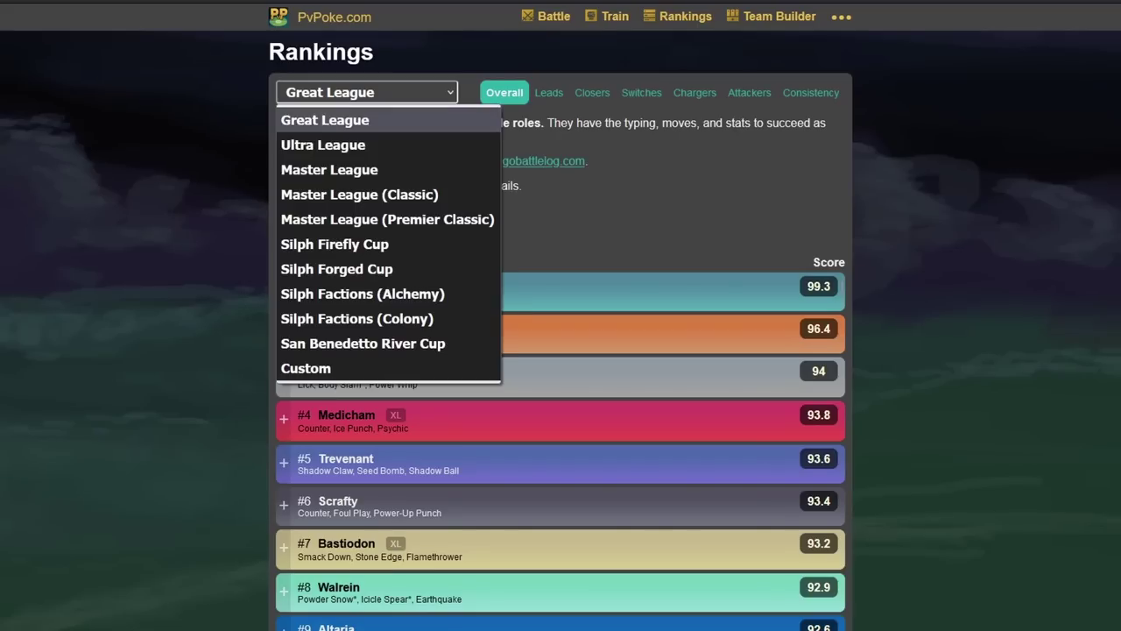
{"action": "left_click", "coordinate": [329, 169]}
{"action": "scroll", "coordinate": [561, 351], "scroll_direction": "down", "scroll_amount": 2}
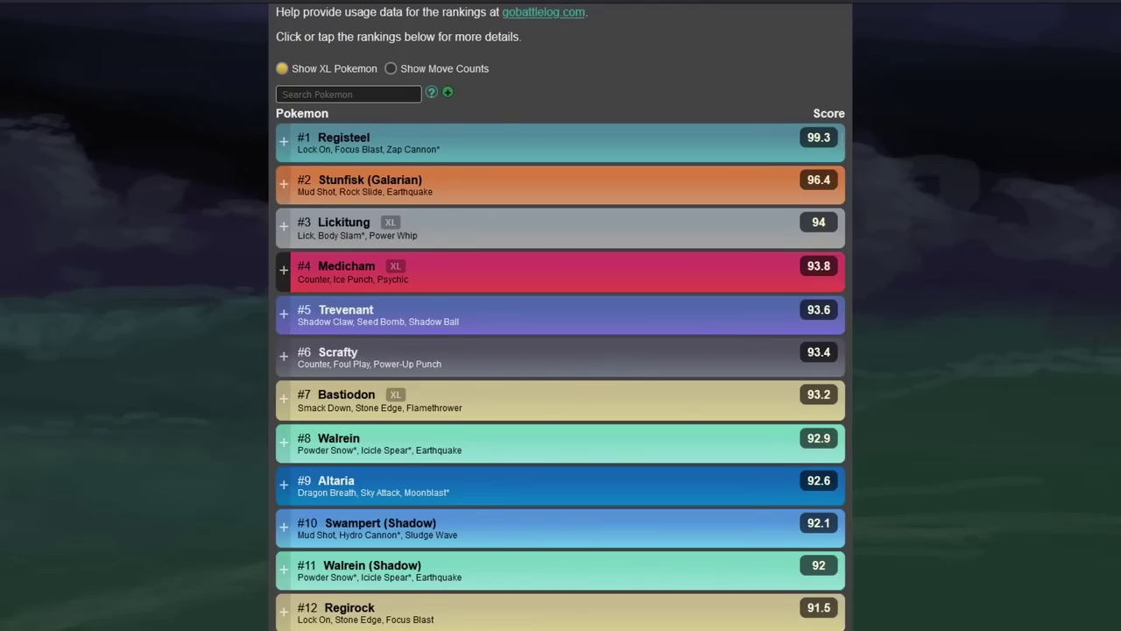
{"action": "scroll", "coordinate": [283, 256], "scroll_direction": "down", "scroll_amount": 1}
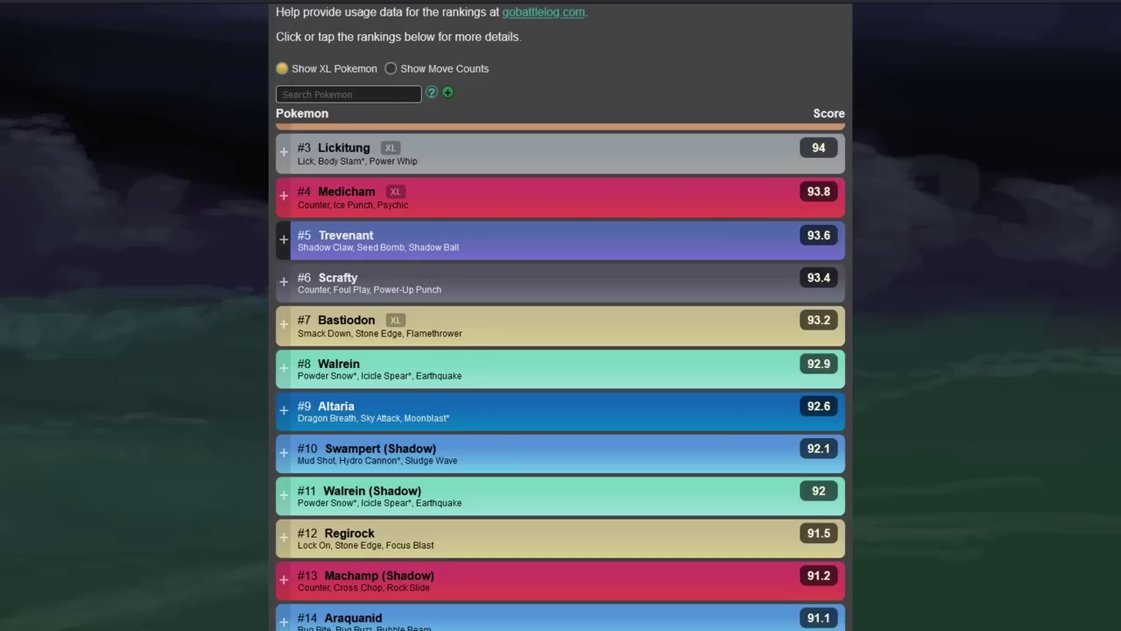
{"action": "scroll", "coordinate": [283, 315], "scroll_direction": "down", "scroll_amount": 2}
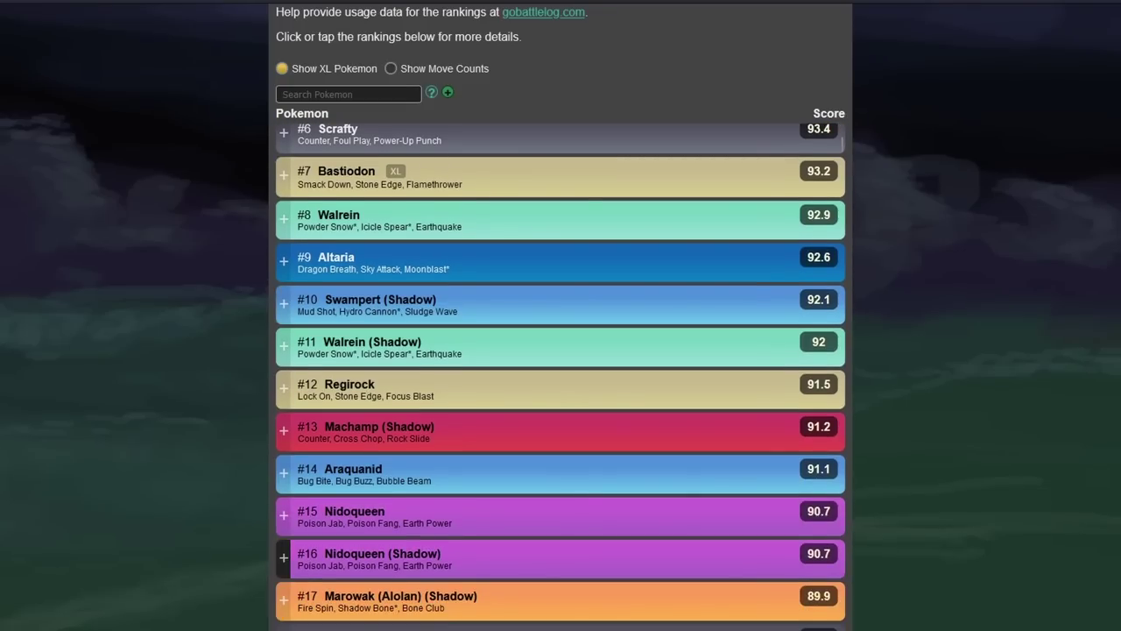
{"action": "scroll", "coordinate": [283, 530], "scroll_direction": "down", "scroll_amount": 1}
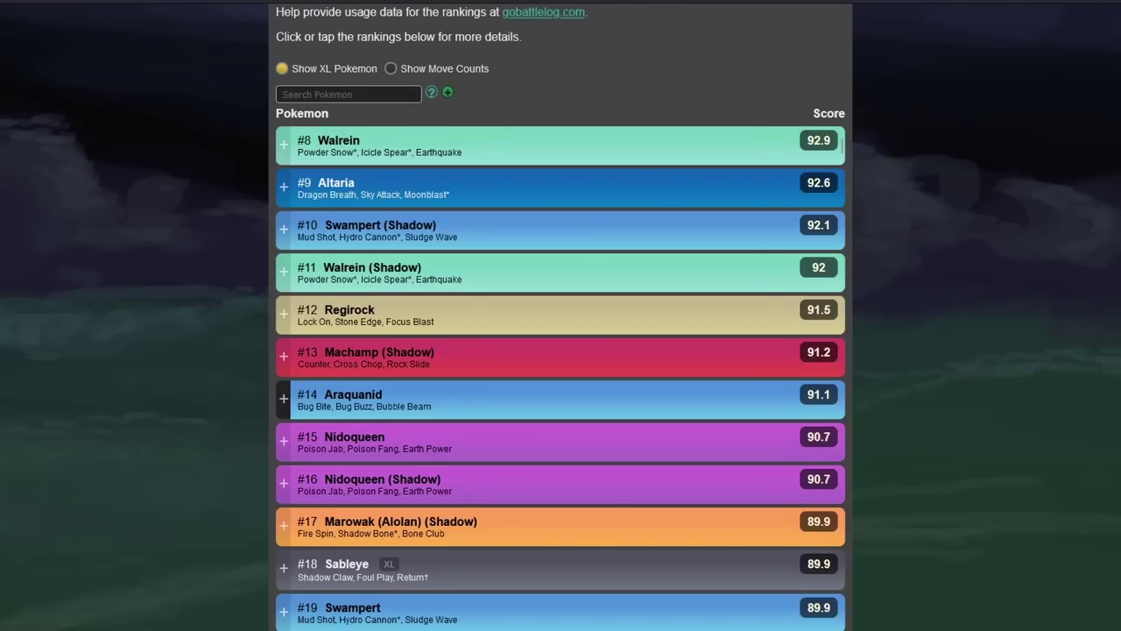
Expand Araquanid's entry in the overall rankings and examine its key wins and key losses.
{"action": "scroll", "coordinate": [283, 399], "scroll_direction": "up", "scroll_amount": 2}
{"action": "left_click", "coordinate": [283, 543]}
{"action": "scroll", "coordinate": [283, 543], "scroll_direction": "down", "scroll_amount": 2}
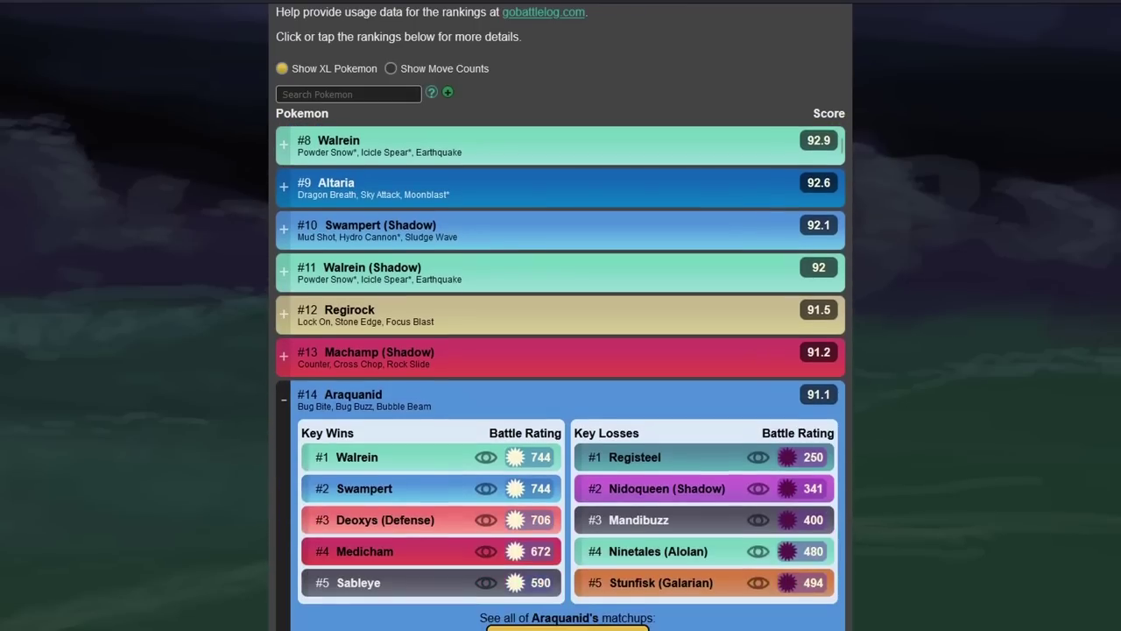
{"action": "scroll", "coordinate": [560, 359], "scroll_direction": "down", "scroll_amount": 1}
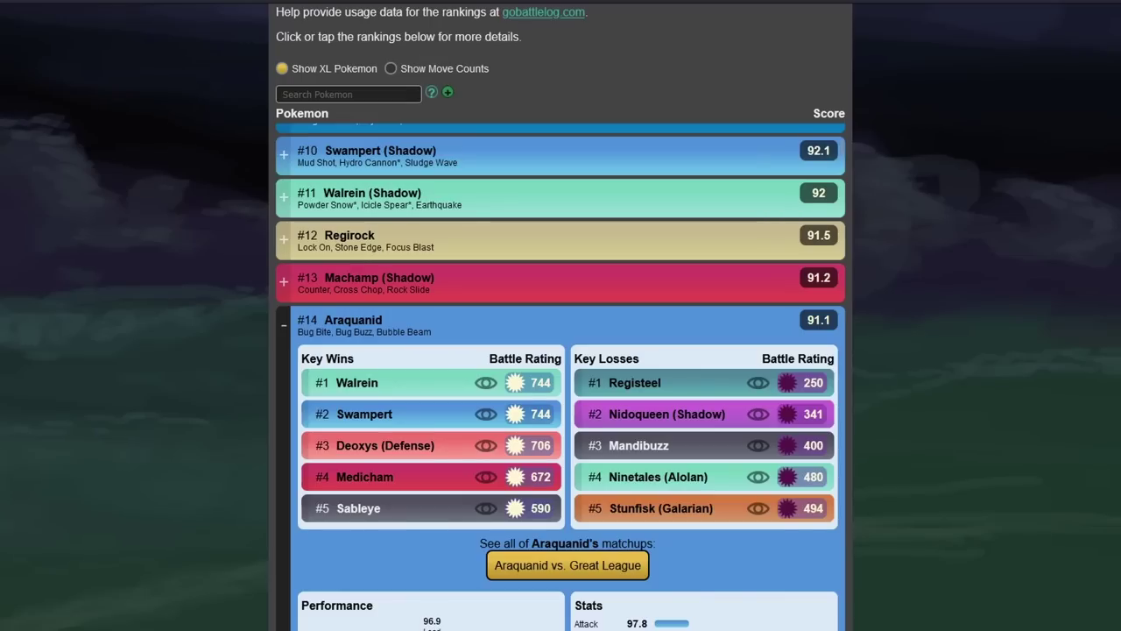
{"action": "scroll", "coordinate": [561, 377], "scroll_direction": "up", "scroll_amount": 5}
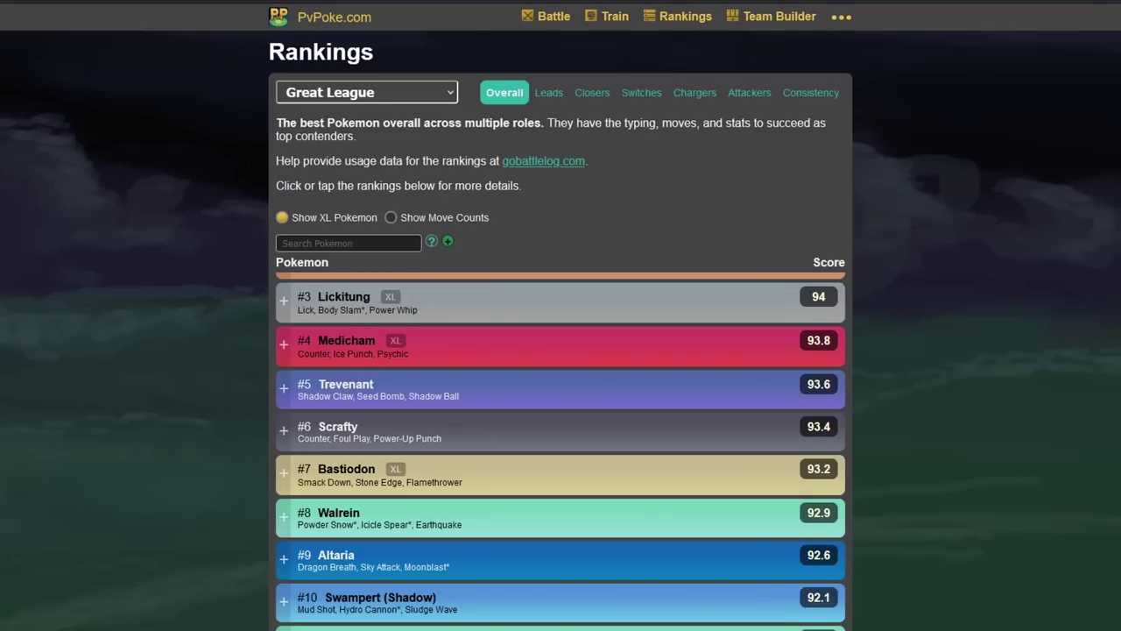
View the Great League rankings for the Leads role and for the Switches role.
{"action": "left_click", "coordinate": [548, 92]}
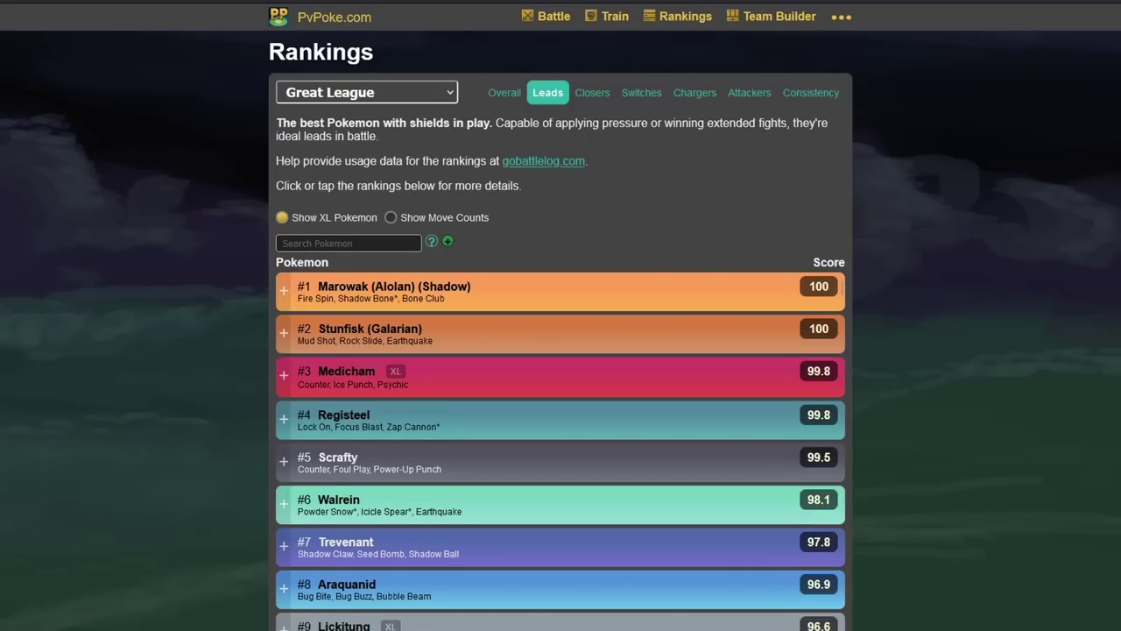
{"action": "left_click", "coordinate": [641, 92]}
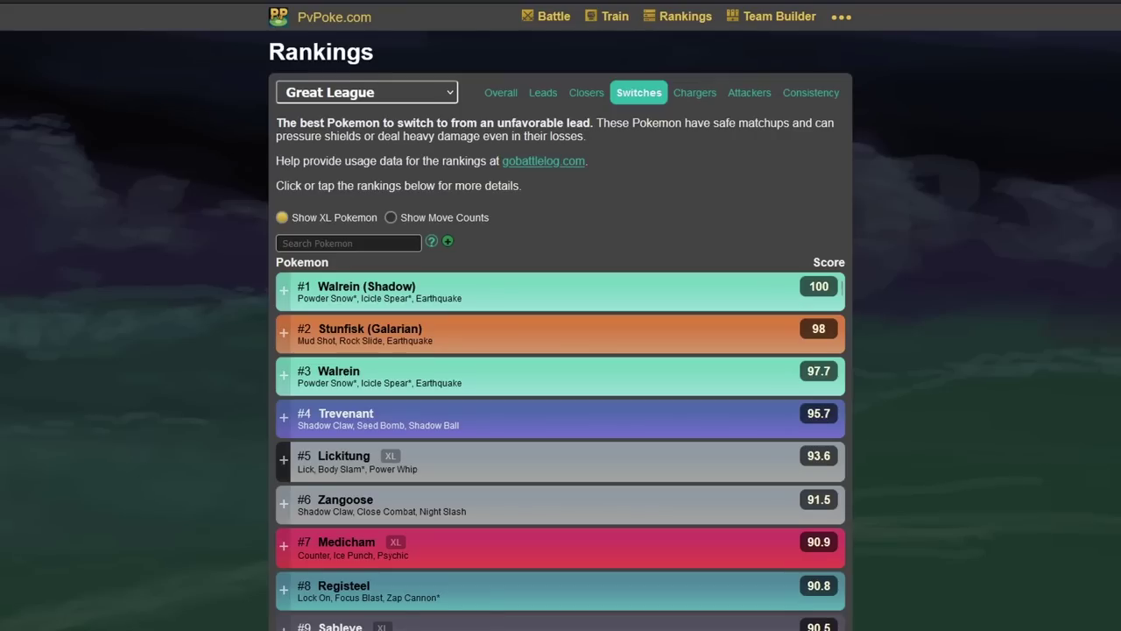
{"action": "scroll", "coordinate": [283, 508], "scroll_direction": "down", "scroll_amount": 1}
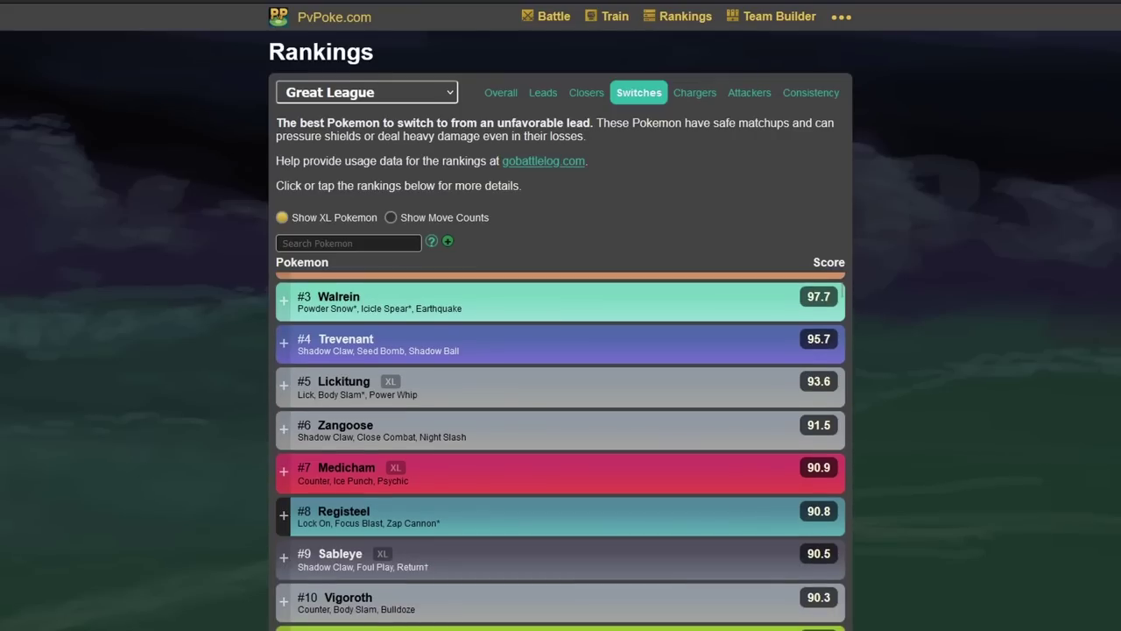
{"action": "scroll", "coordinate": [283, 512], "scroll_direction": "down", "scroll_amount": 2}
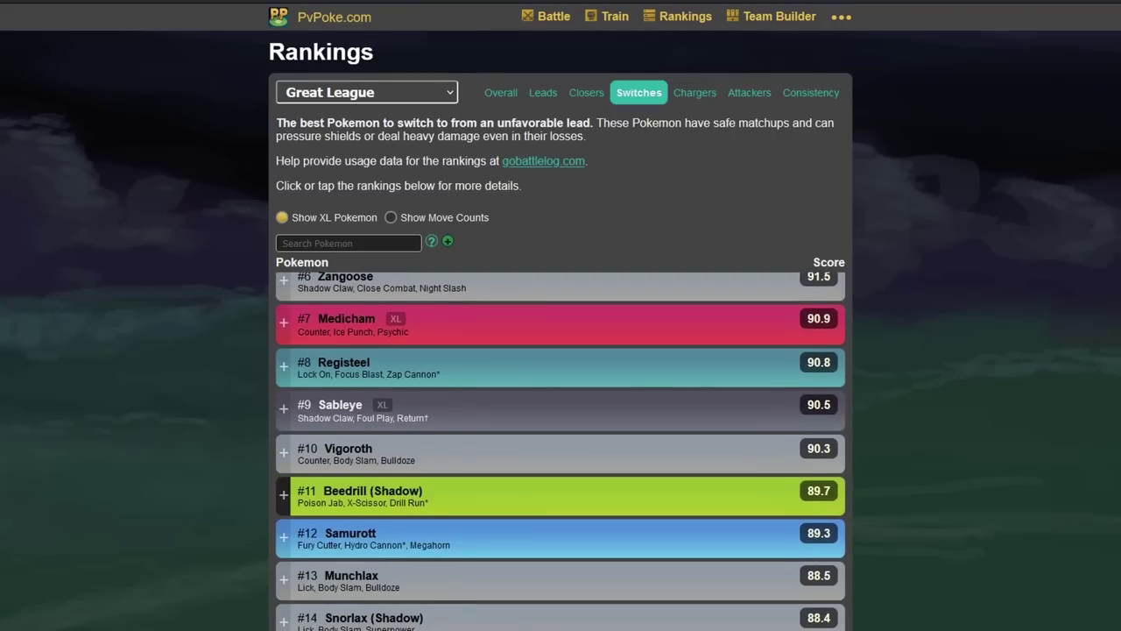
{"action": "scroll", "coordinate": [283, 503], "scroll_direction": "up", "scroll_amount": 3}
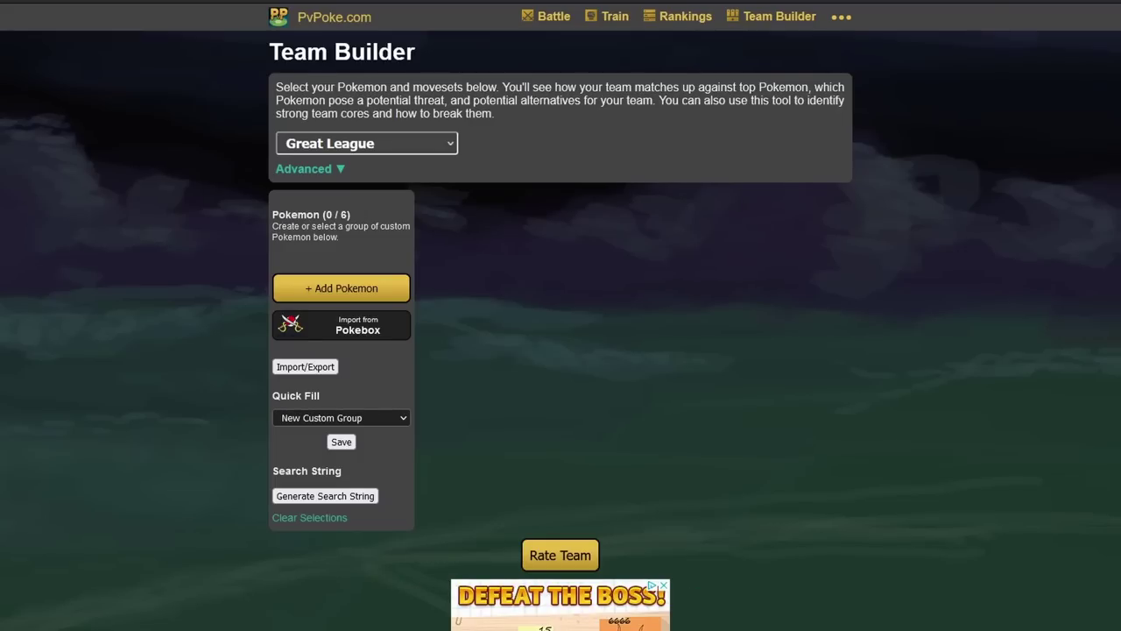
Add Araquanid with its default moveset to the Great League team in the Team Builder.
{"action": "left_click", "coordinate": [340, 288]}
{"action": "type", "text": "ar"}
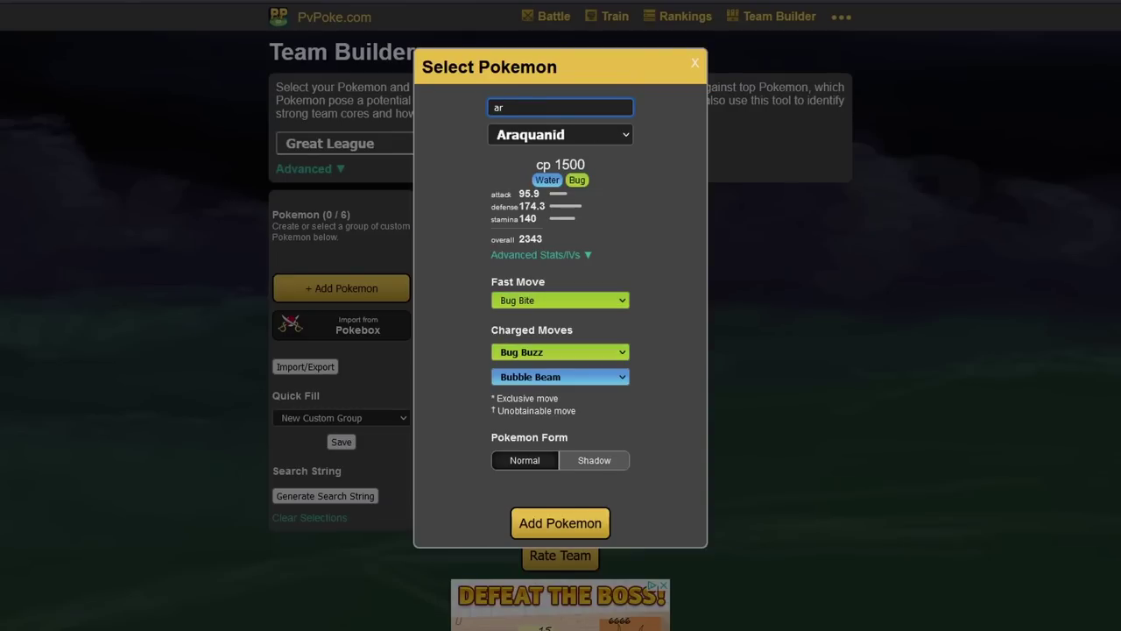
{"action": "type", "text": "a"}
{"action": "key", "text": "Return"}
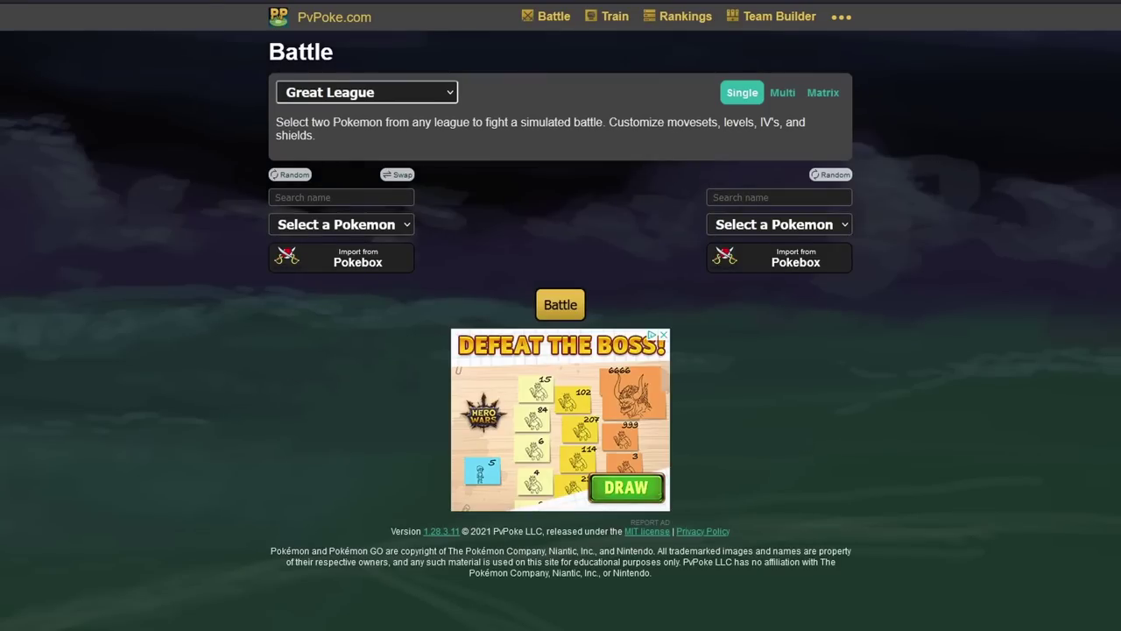
Switch the battle simulator to Matrix mode and fill the second group with the Great League Meta.
{"action": "left_click", "coordinate": [822, 92]}
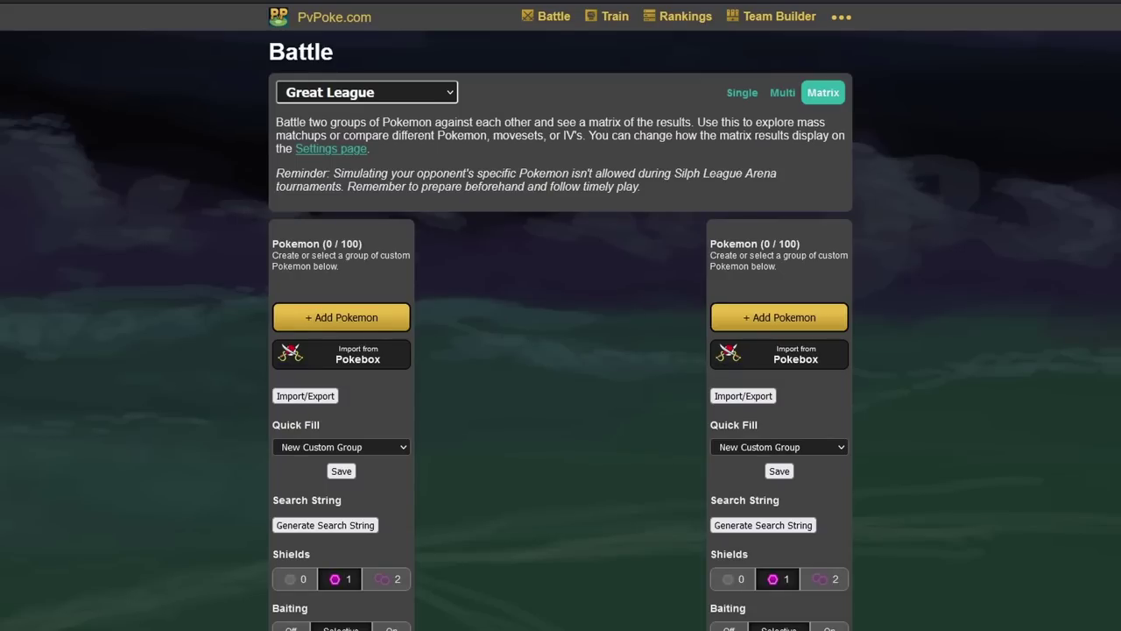
{"action": "left_click", "coordinate": [778, 447]}
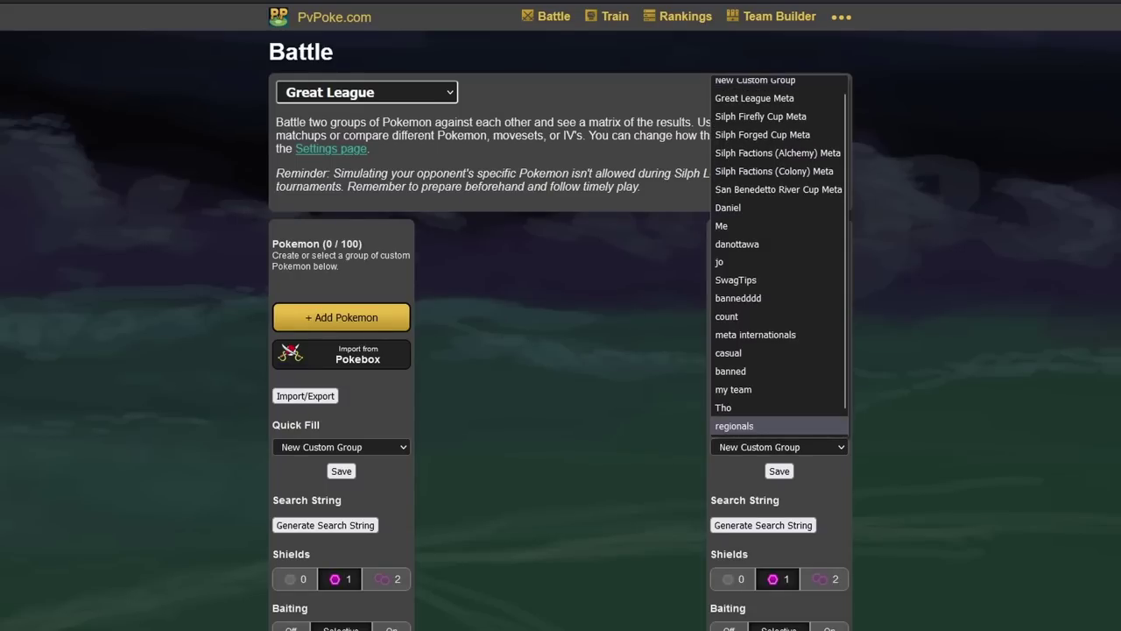
{"action": "left_click", "coordinate": [754, 105]}
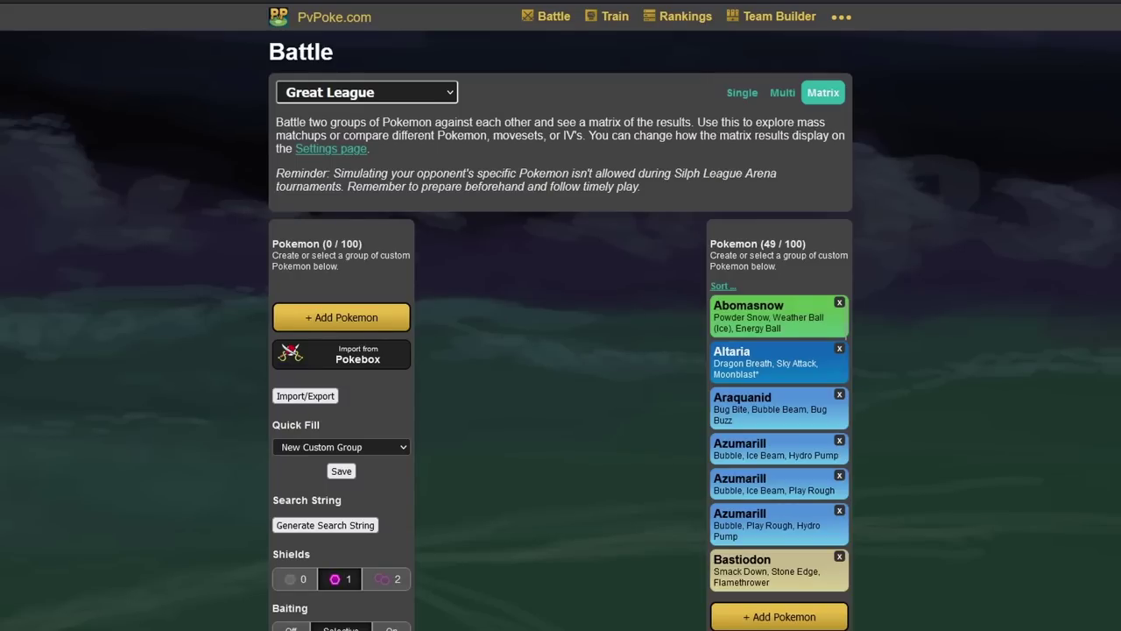
Add Araquanid to the empty first group and run the matrix battle against the second group.
{"action": "left_click", "coordinate": [340, 317]}
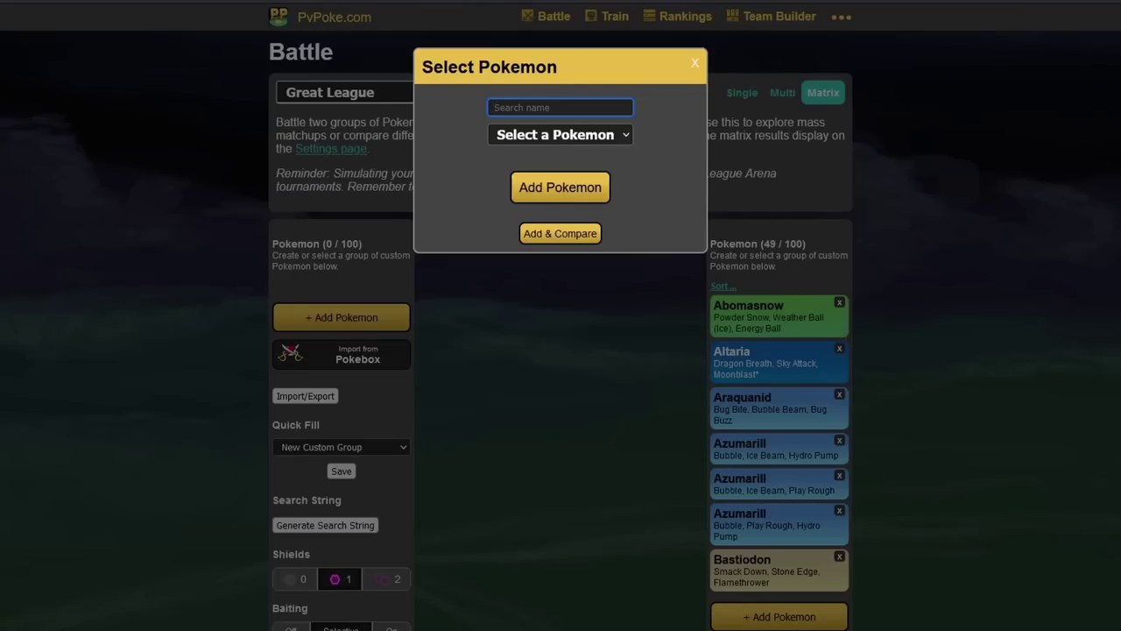
{"action": "type", "text": "ara"}
{"action": "key", "text": "Return"}
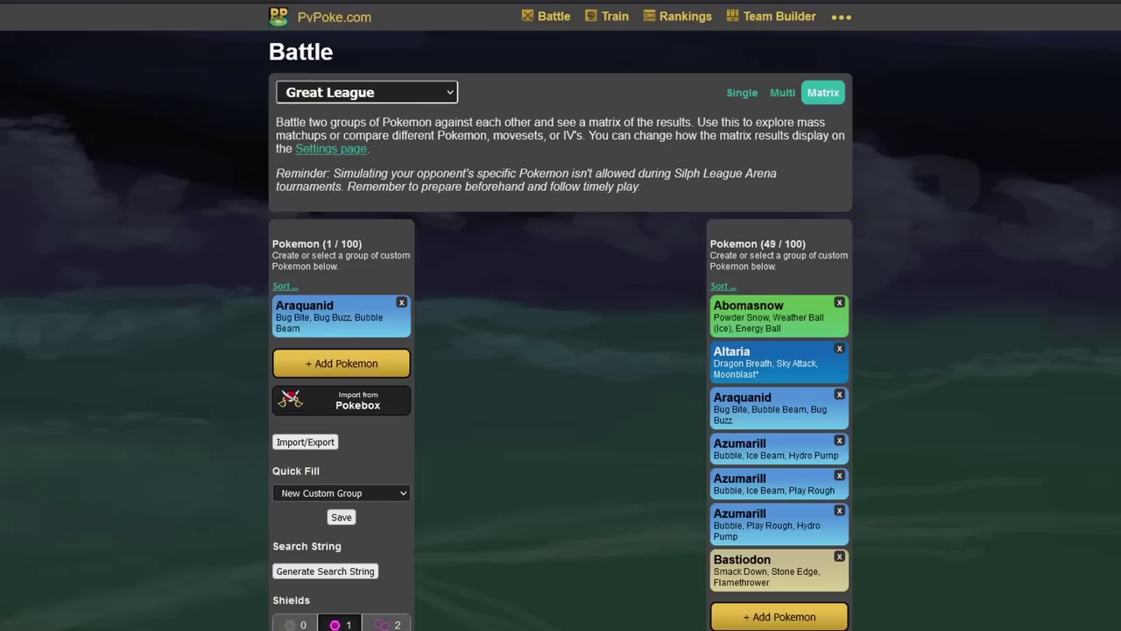
{"action": "scroll", "coordinate": [560, 316], "scroll_direction": "down", "scroll_amount": 7}
{"action": "left_click", "coordinate": [561, 469]}
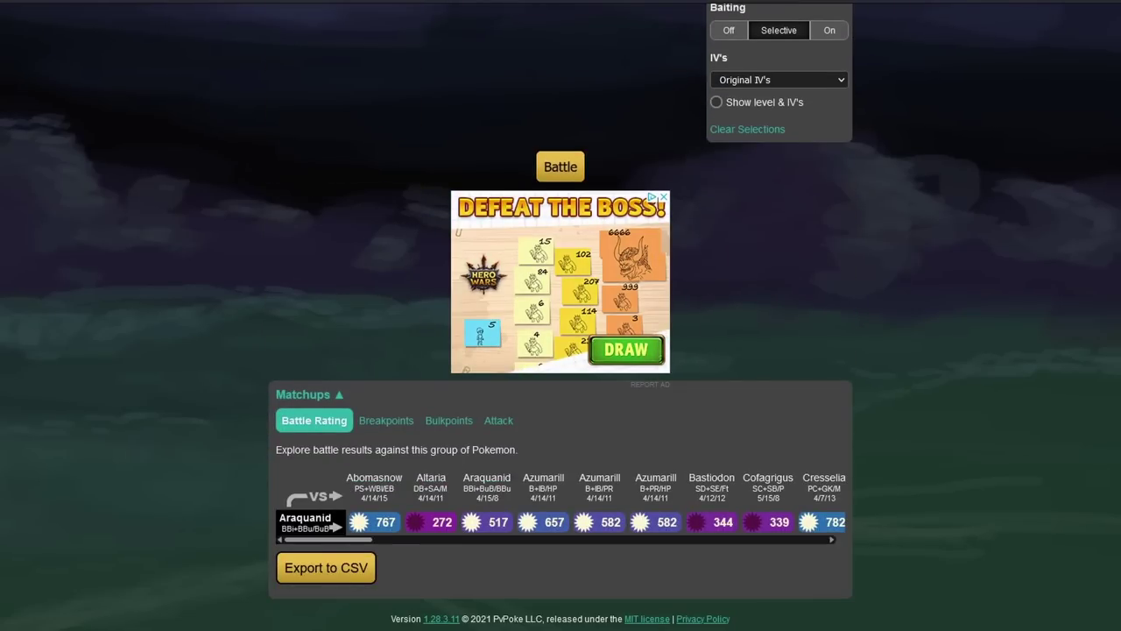
Examine Araquanid's battle ratings against each Pokemon of the Great League Meta group in the matrix results.
{"action": "scroll", "coordinate": [560, 504], "scroll_direction": "right", "scroll_amount": 8}
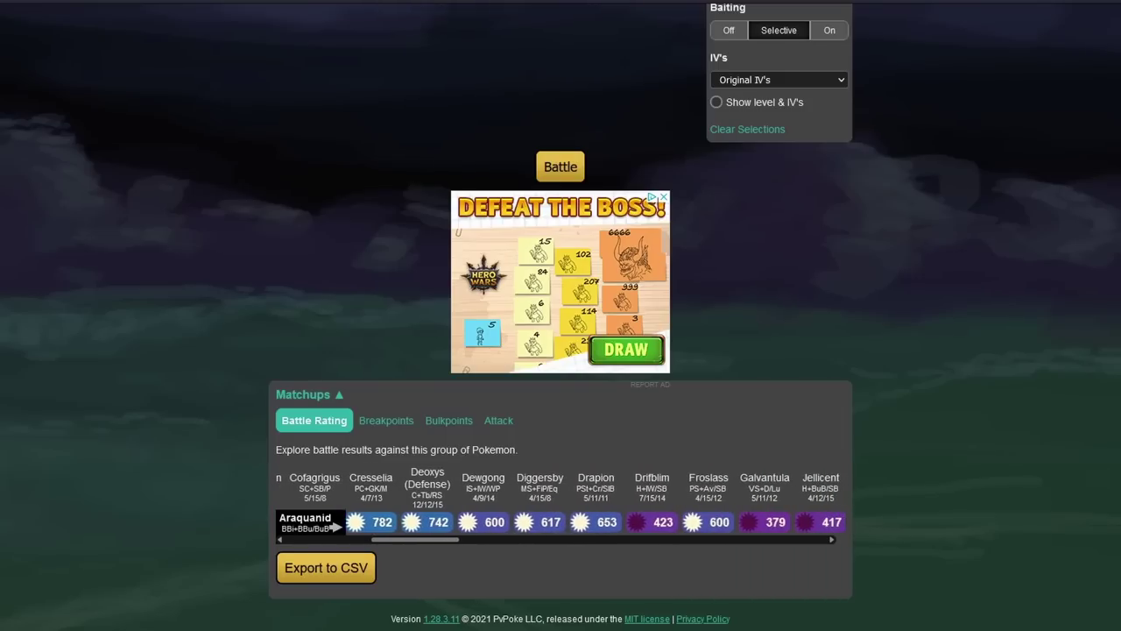
{"action": "scroll", "coordinate": [561, 508], "scroll_direction": "right", "scroll_amount": 5}
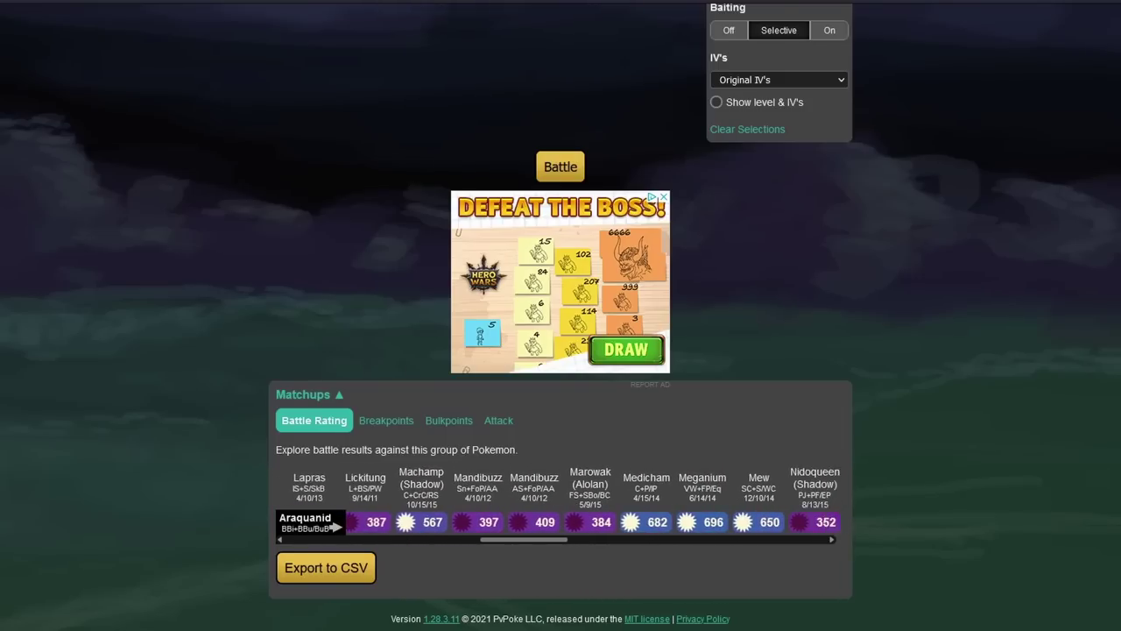
{"action": "scroll", "coordinate": [561, 508], "scroll_direction": "right", "scroll_amount": 5}
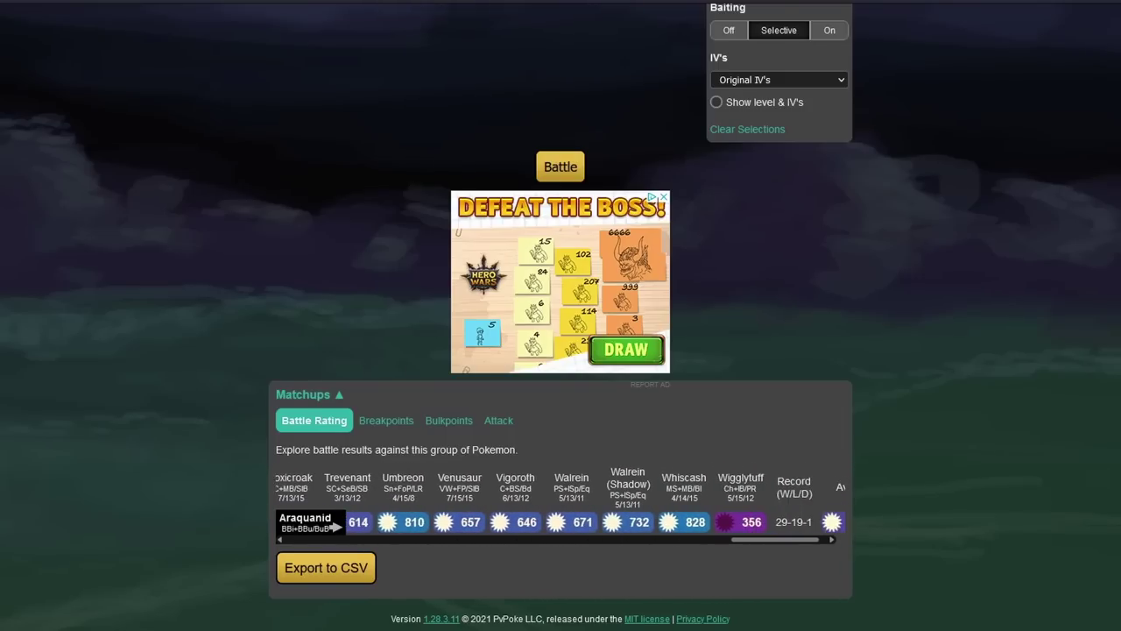
{"action": "scroll", "coordinate": [560, 508], "scroll_direction": "left", "scroll_amount": 10}
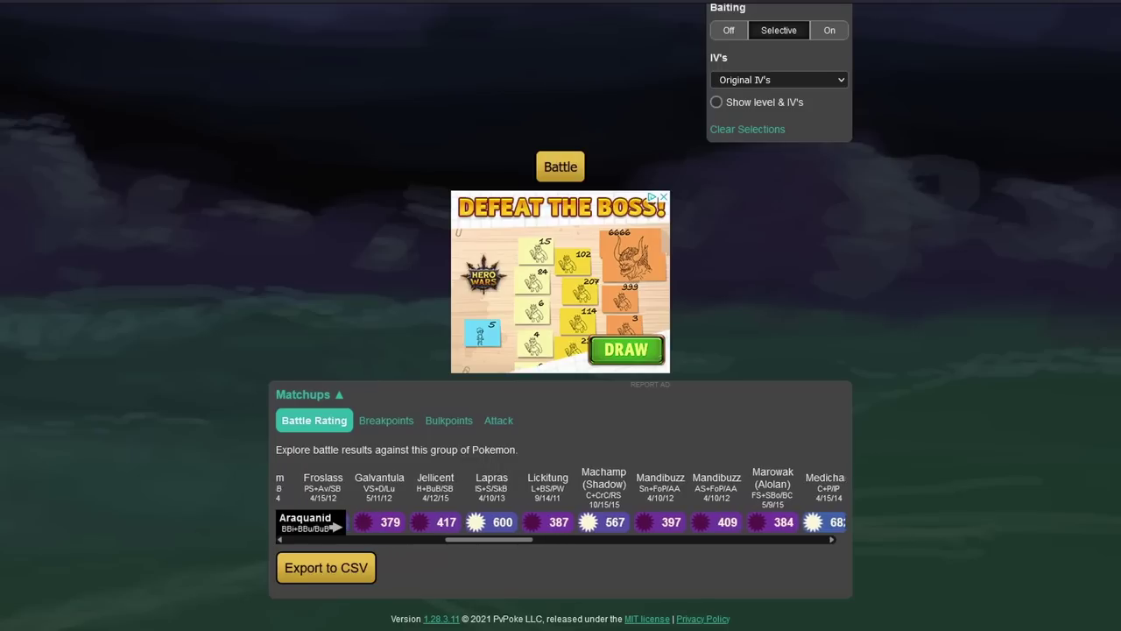
{"action": "scroll", "coordinate": [560, 522], "scroll_direction": "left", "scroll_amount": 2}
{"action": "scroll", "coordinate": [561, 522], "scroll_direction": "right", "scroll_amount": 6}
{"action": "scroll", "coordinate": [560, 351], "scroll_direction": "up", "scroll_amount": 2}
{"action": "scroll", "coordinate": [561, 613], "scroll_direction": "left", "scroll_amount": 10}
{"action": "scroll", "coordinate": [560, 350], "scroll_direction": "down", "scroll_amount": 2}
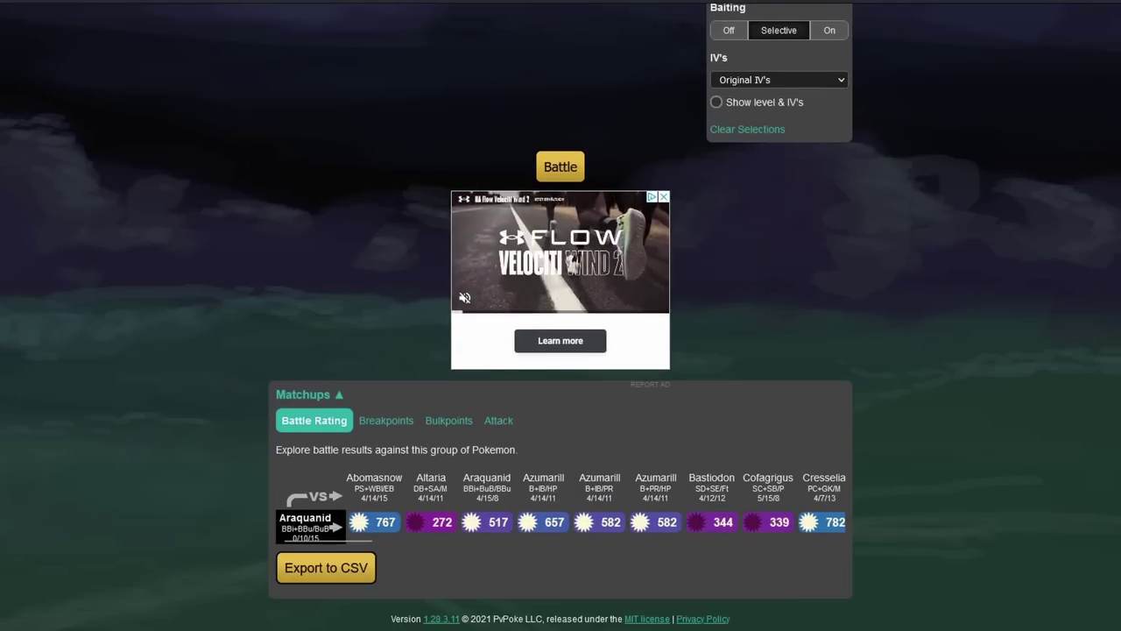
{"action": "scroll", "coordinate": [560, 522], "scroll_direction": "right", "scroll_amount": 15}
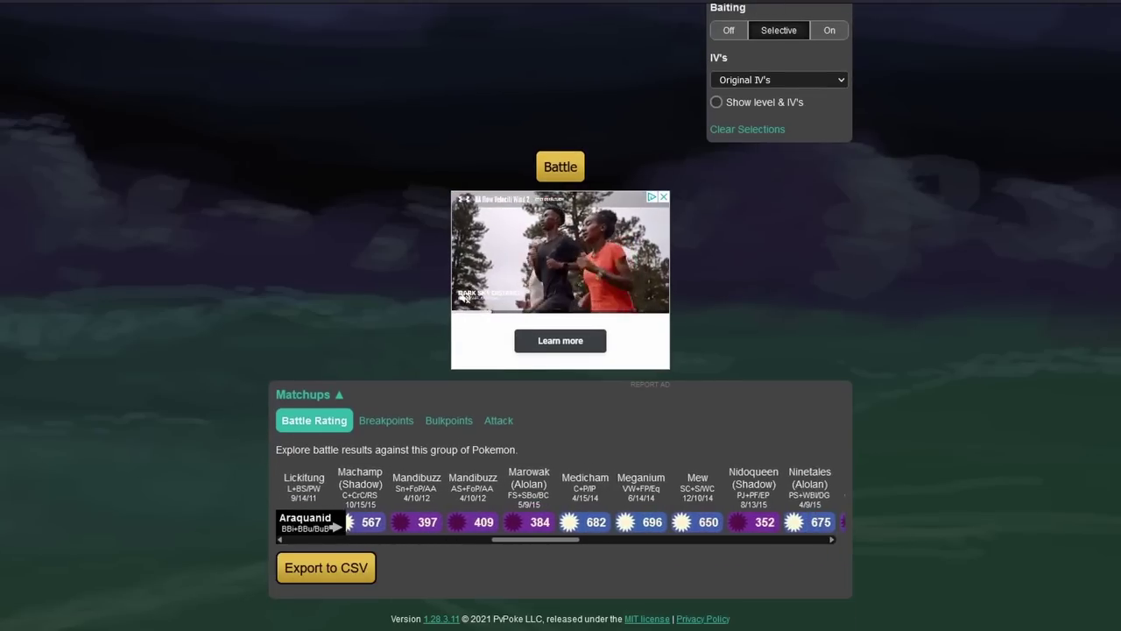
{"action": "scroll", "coordinate": [561, 522], "scroll_direction": "left", "scroll_amount": 1}
{"action": "scroll", "coordinate": [561, 522], "scroll_direction": "right", "scroll_amount": 4}
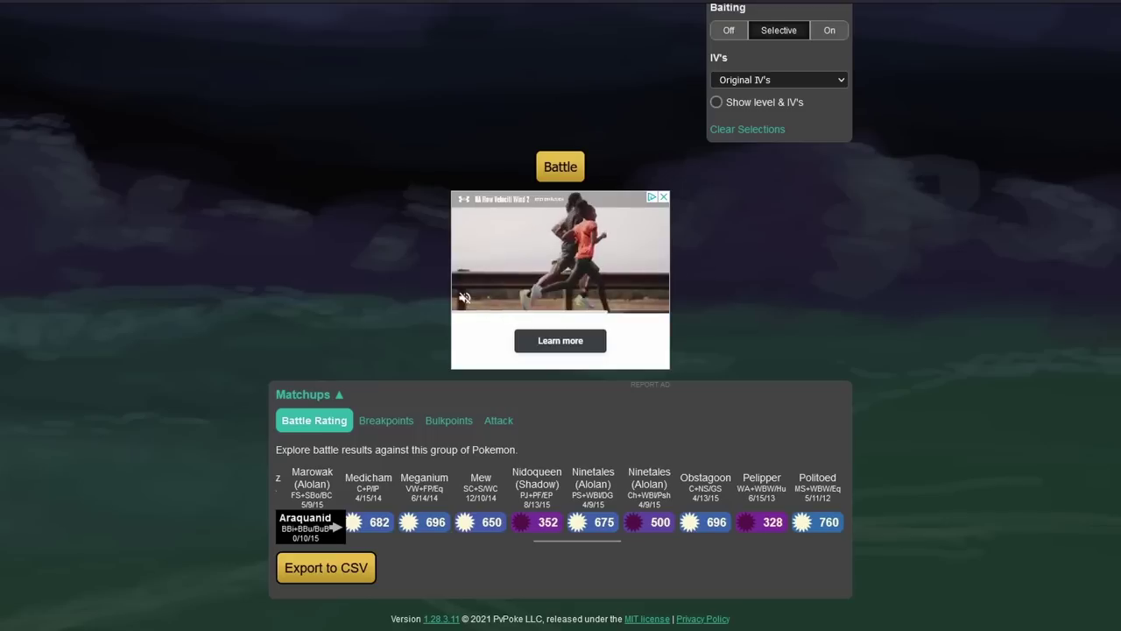
{"action": "scroll", "coordinate": [561, 504], "scroll_direction": "right", "scroll_amount": 2}
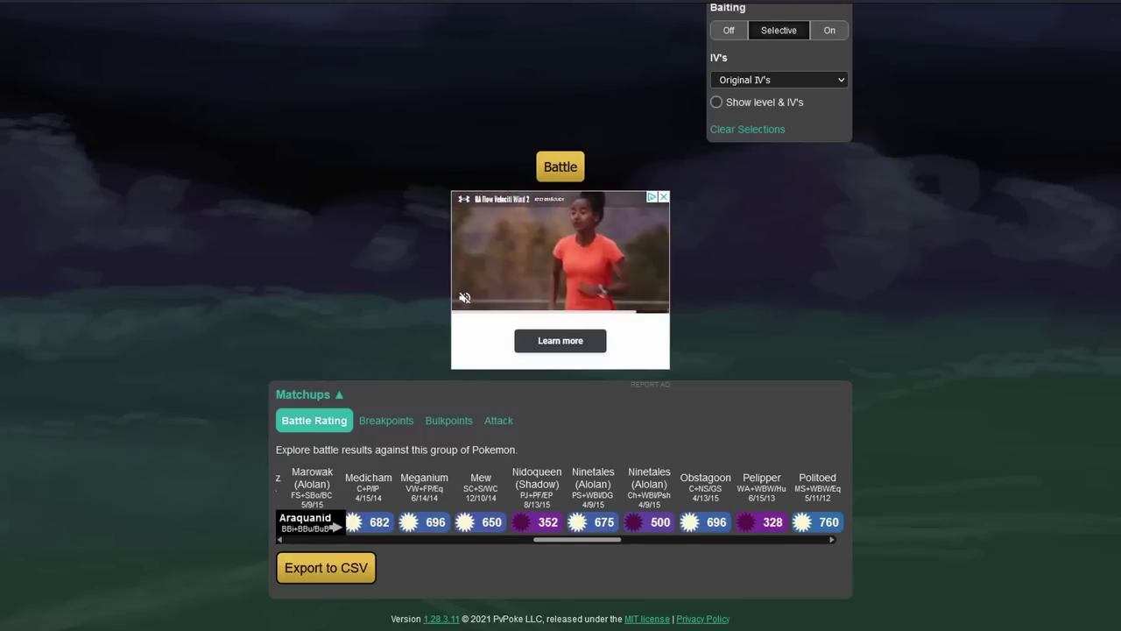
{"action": "scroll", "coordinate": [561, 504], "scroll_direction": "right", "scroll_amount": 4}
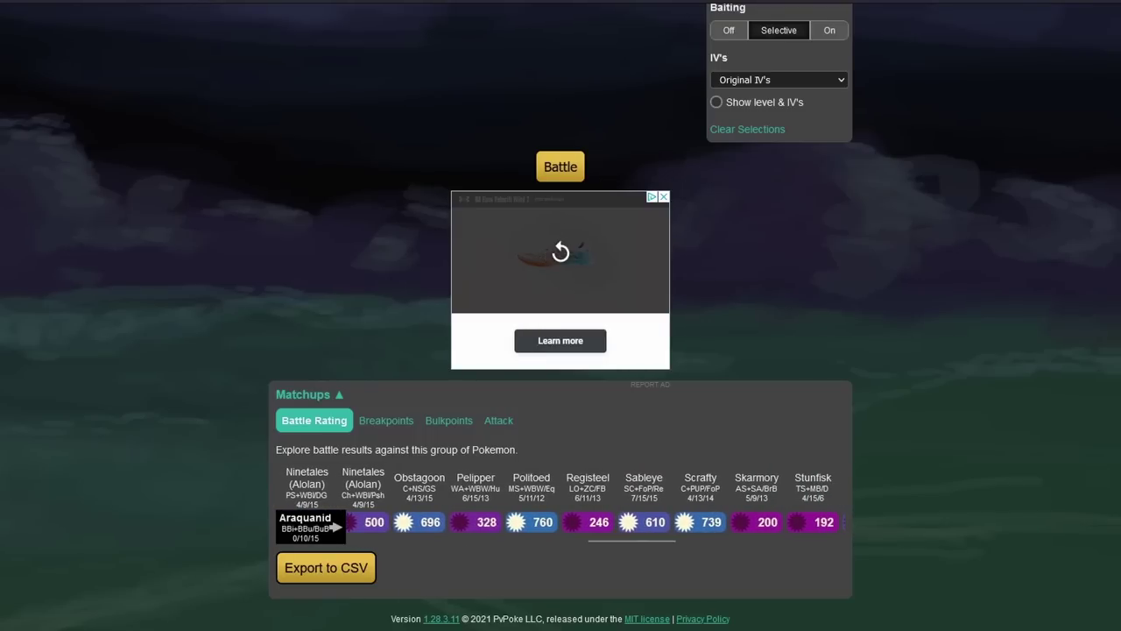
{"action": "scroll", "coordinate": [560, 503], "scroll_direction": "right", "scroll_amount": 2}
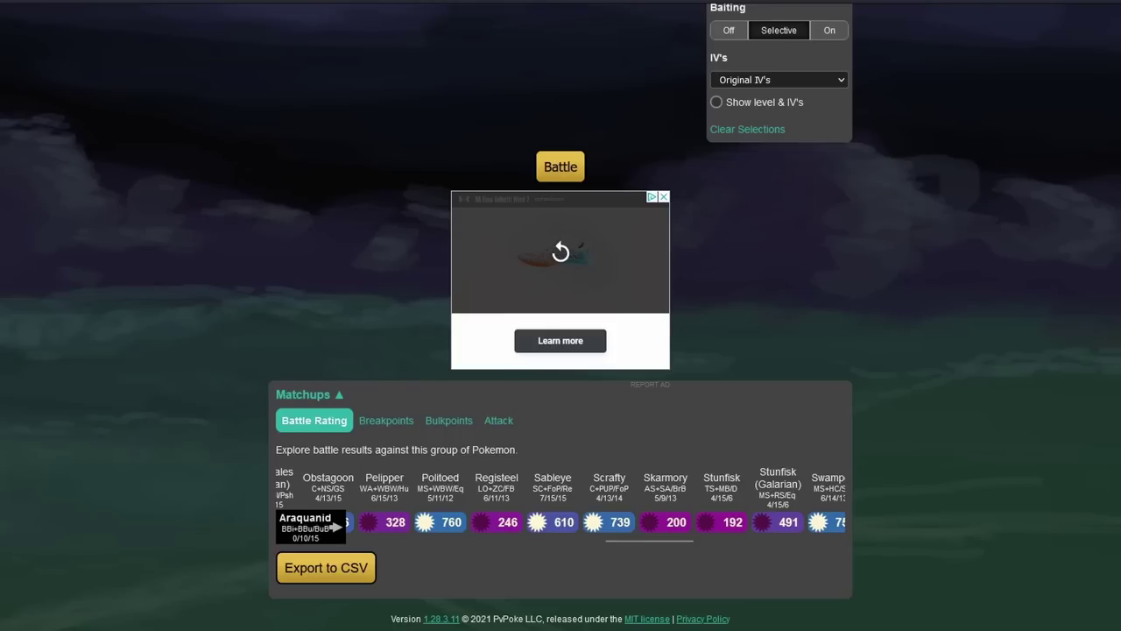
{"action": "scroll", "coordinate": [560, 315], "scroll_direction": "up", "scroll_amount": 1}
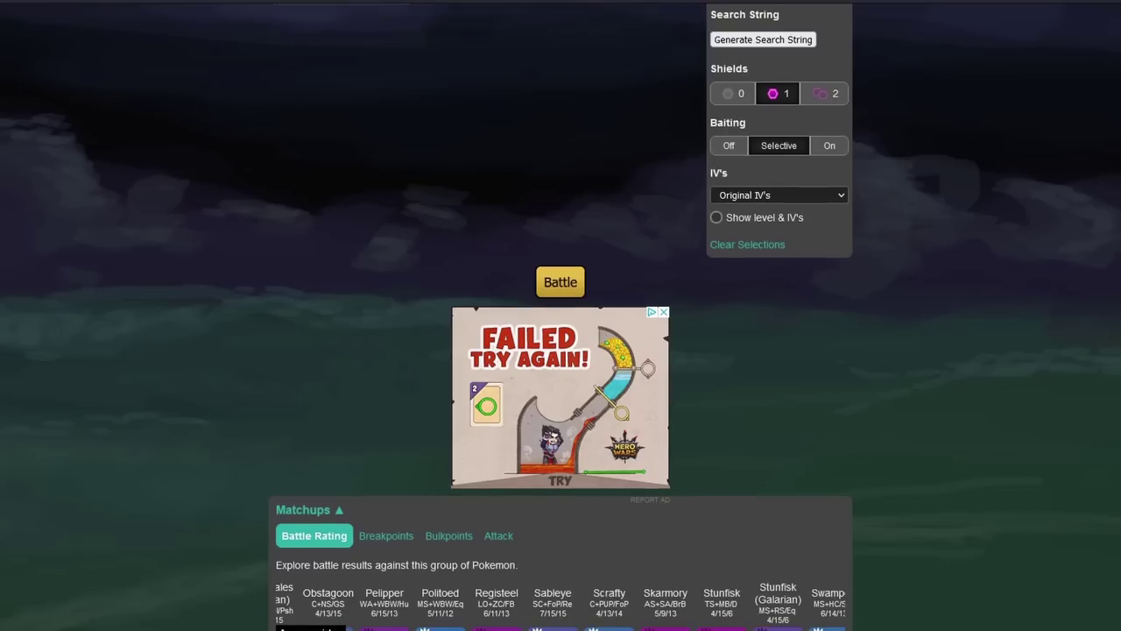
{"action": "scroll", "coordinate": [335, 568], "scroll_direction": "down", "scroll_amount": 1}
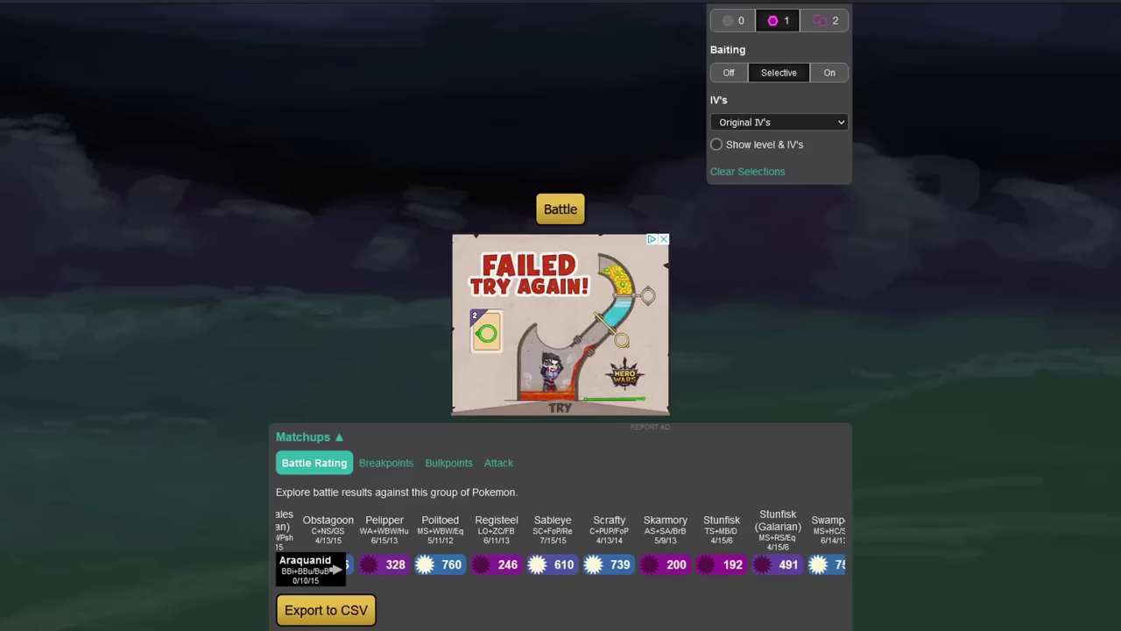
Add Sableye in its normal form with Shadow Claw, Foul Play and Return to Araquanid's group in the matrix battle.
{"action": "scroll", "coordinate": [335, 569], "scroll_direction": "up", "scroll_amount": 8}
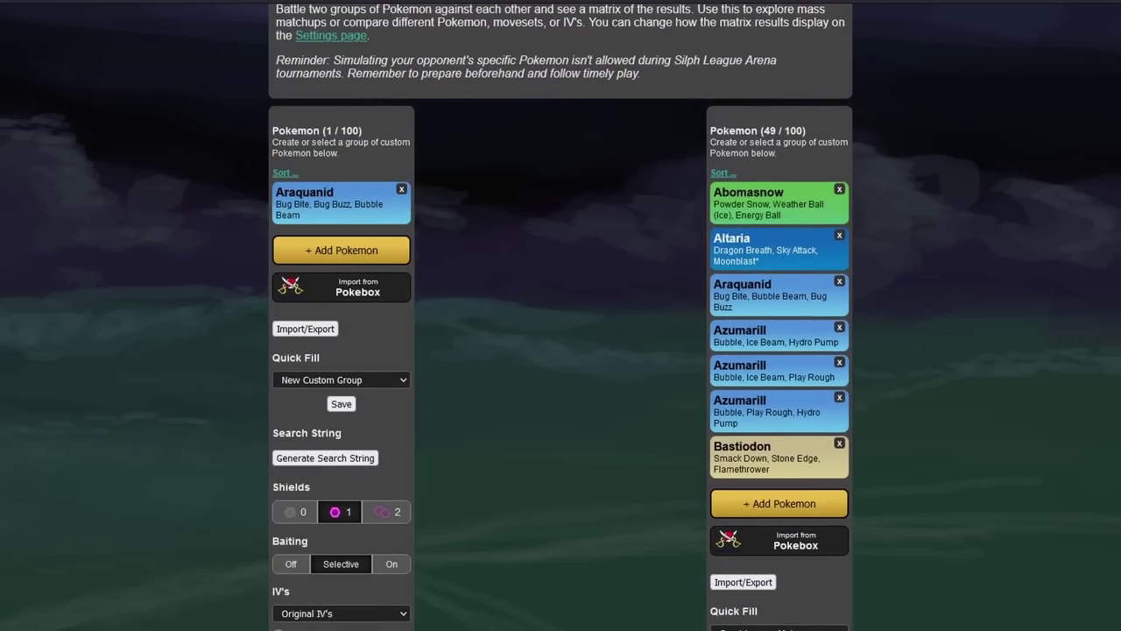
{"action": "left_click", "coordinate": [341, 250]}
{"action": "type", "text": "sab"}
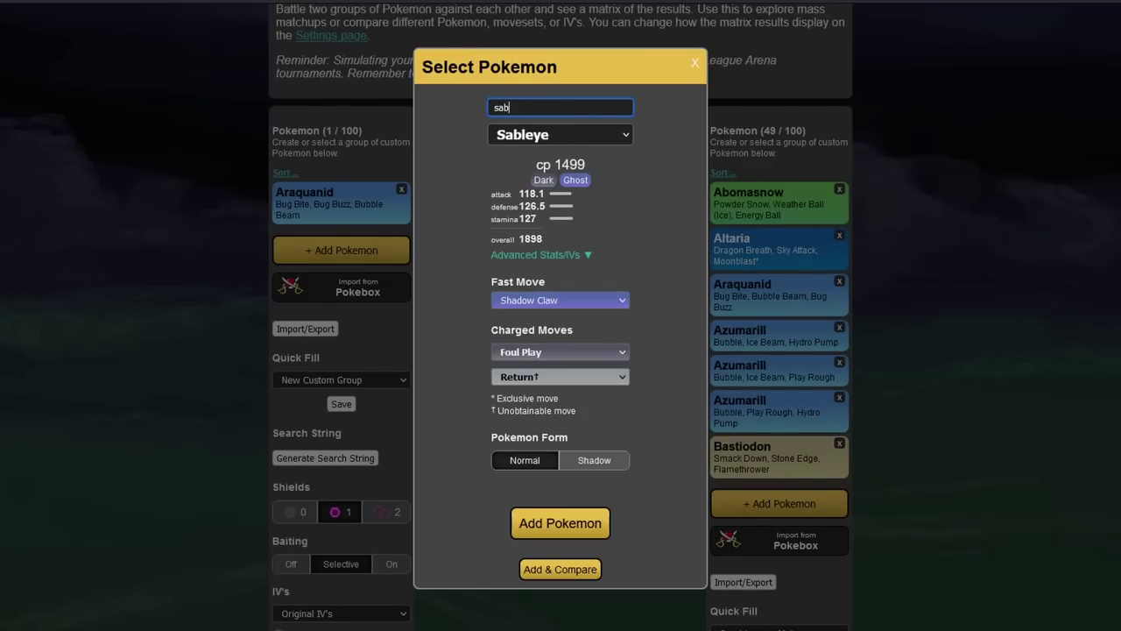
{"action": "left_click", "coordinate": [560, 523]}
{"action": "scroll", "coordinate": [559, 523], "scroll_direction": "down", "scroll_amount": 5}
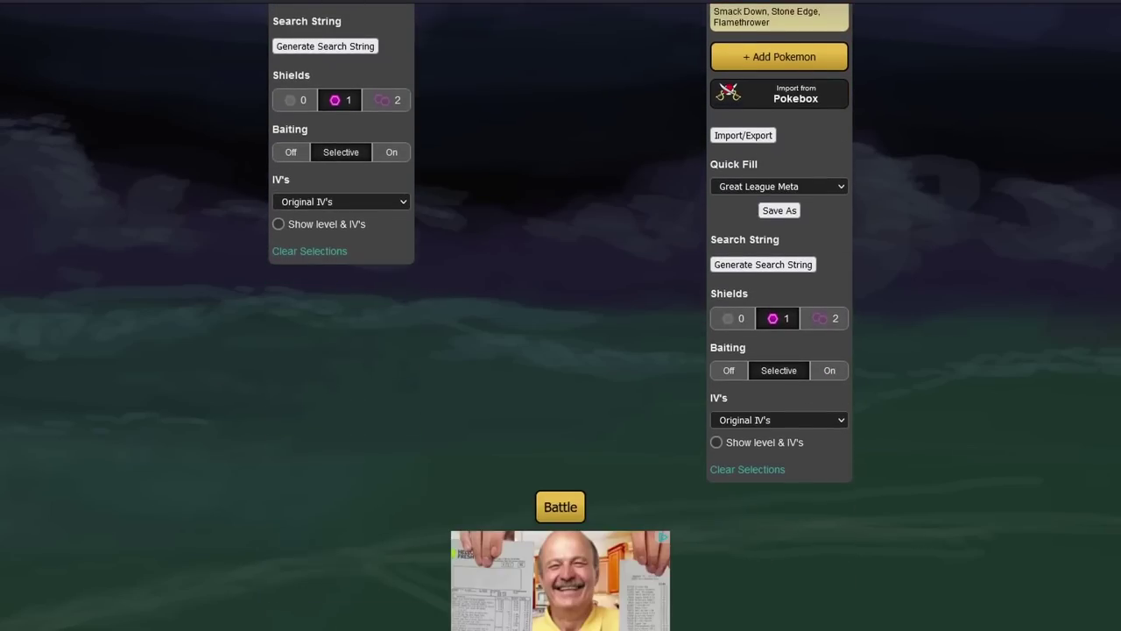
{"action": "scroll", "coordinate": [560, 316], "scroll_direction": "down", "scroll_amount": 4}
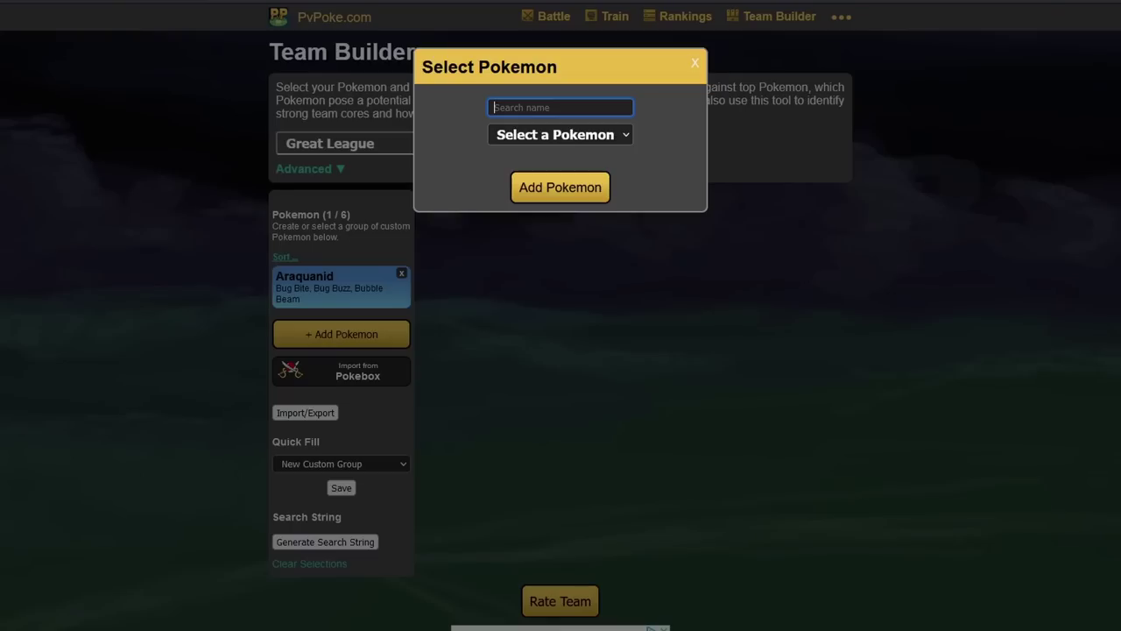
Add Sableye with Shadow Claw, Foul Play and Return to the Team Builder team beside Araquanid and rate the team.
{"action": "type", "text": "sab"}
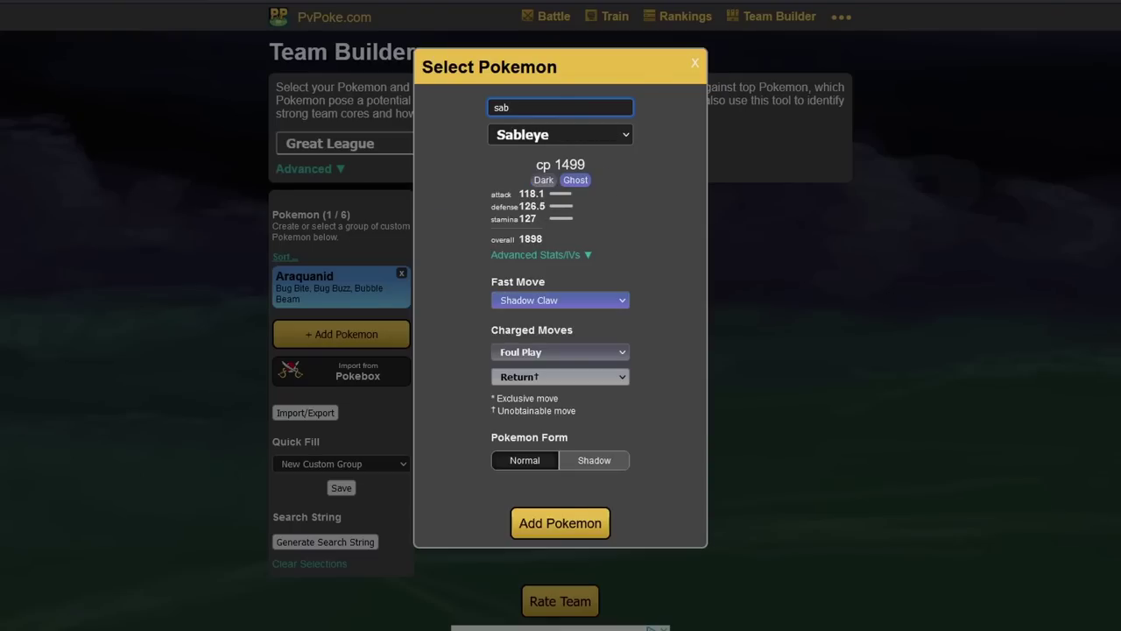
{"action": "key", "text": "Return"}
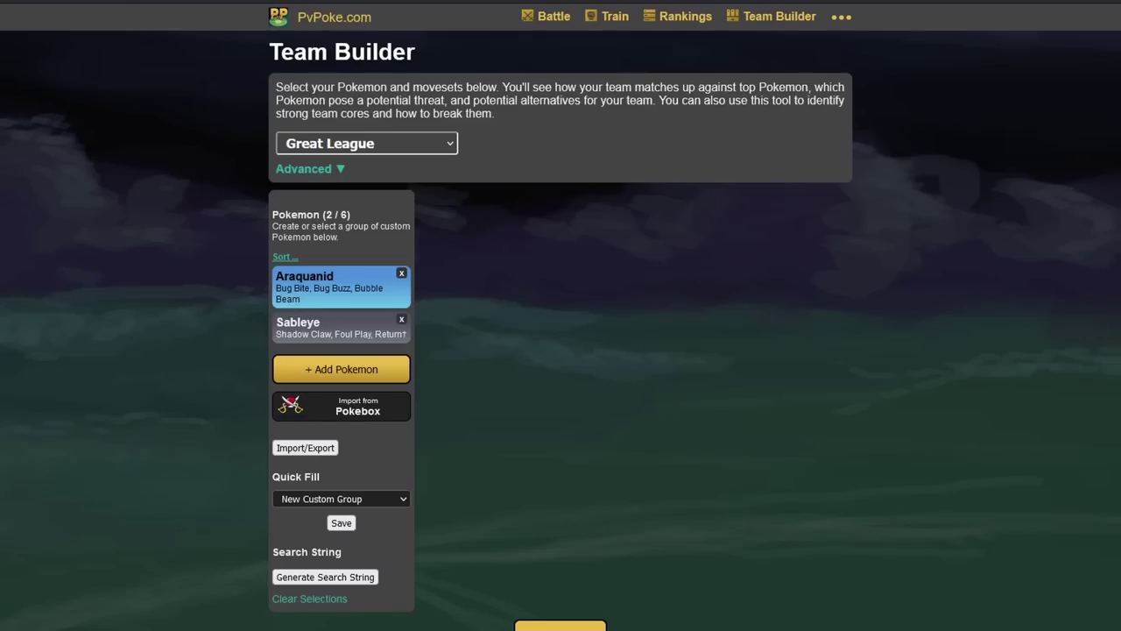
{"action": "scroll", "coordinate": [560, 316], "scroll_direction": "down", "scroll_amount": 2}
{"action": "left_click", "coordinate": [560, 485]}
Examine the meta scorecard and the potential threats for the team of Araquanid and Sableye.
{"action": "scroll", "coordinate": [560, 315], "scroll_direction": "down", "scroll_amount": 1}
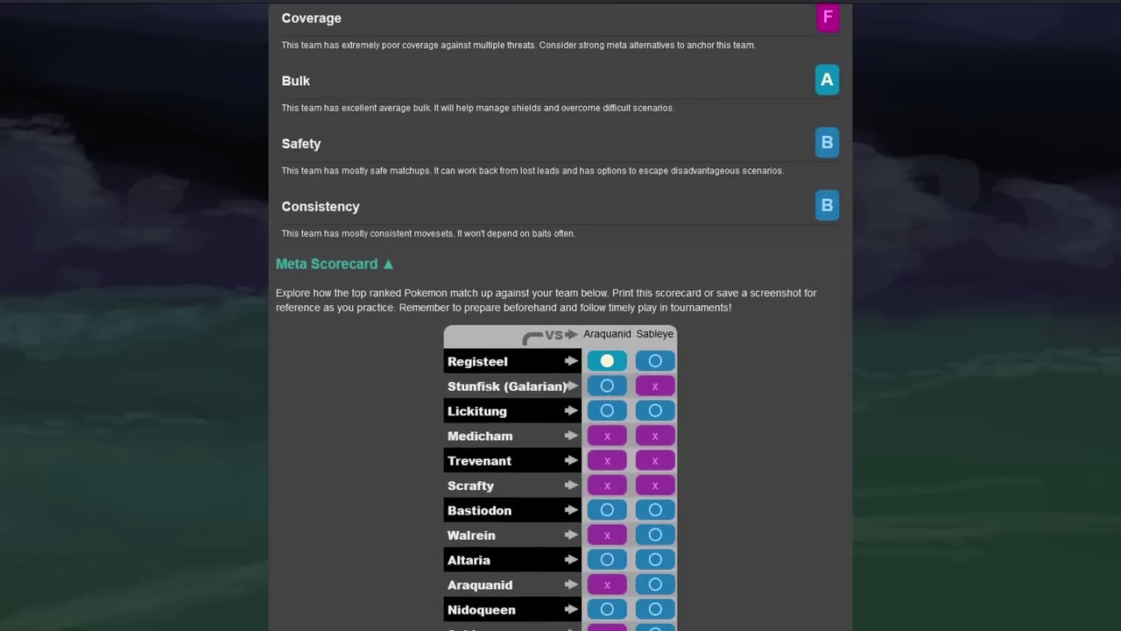
{"action": "scroll", "coordinate": [561, 316], "scroll_direction": "down", "scroll_amount": 2}
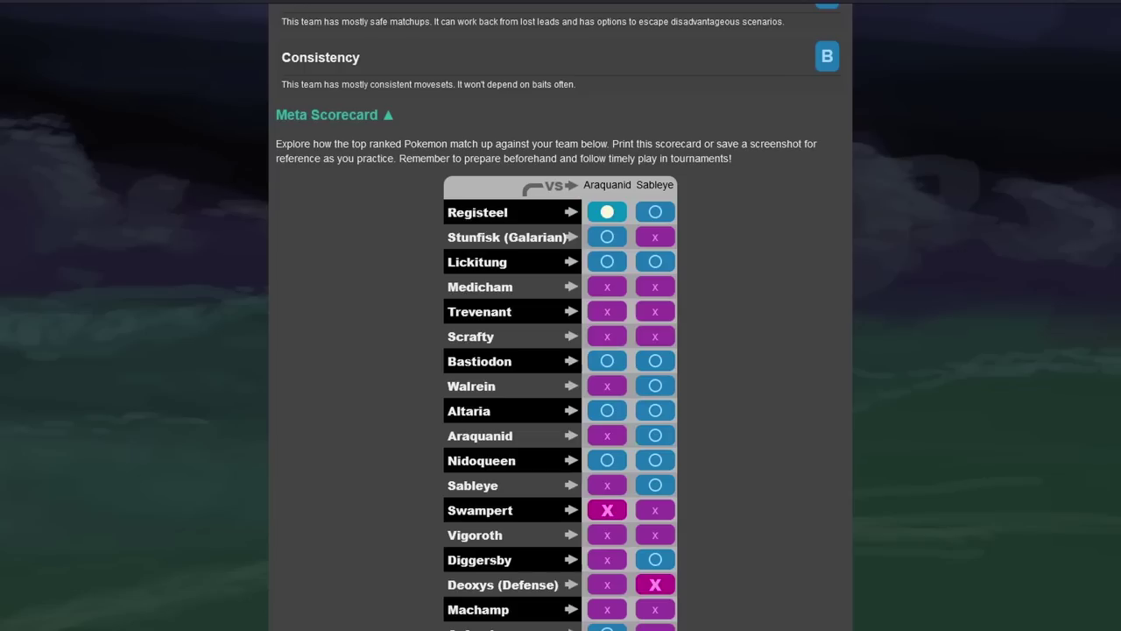
{"action": "scroll", "coordinate": [561, 350], "scroll_direction": "down", "scroll_amount": 1}
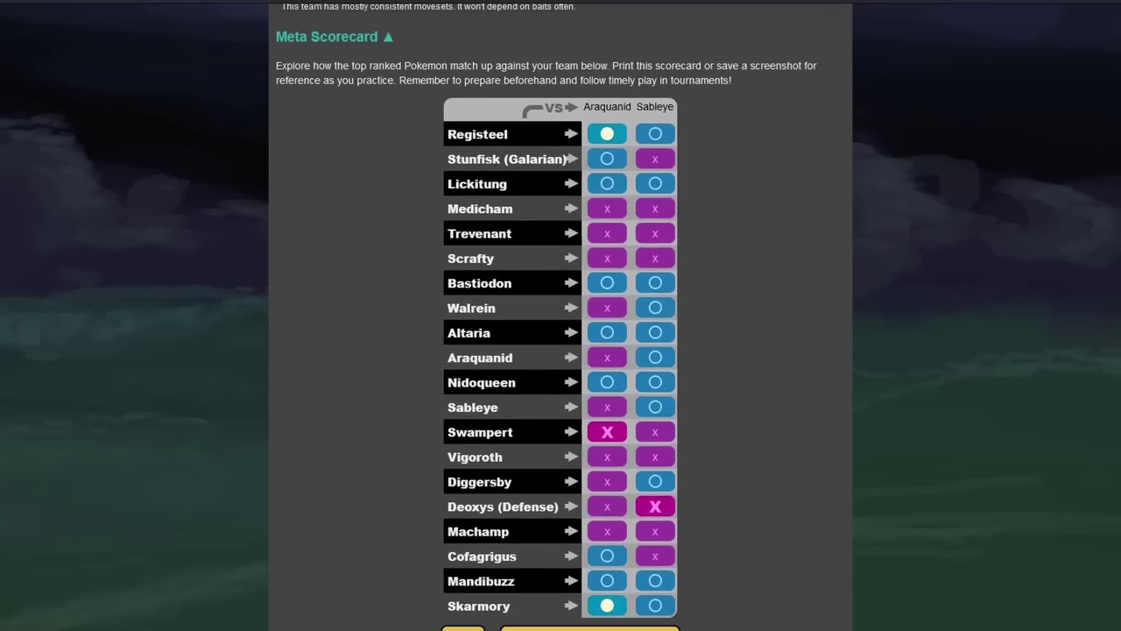
{"action": "middle_click", "coordinate": [679, 342]}
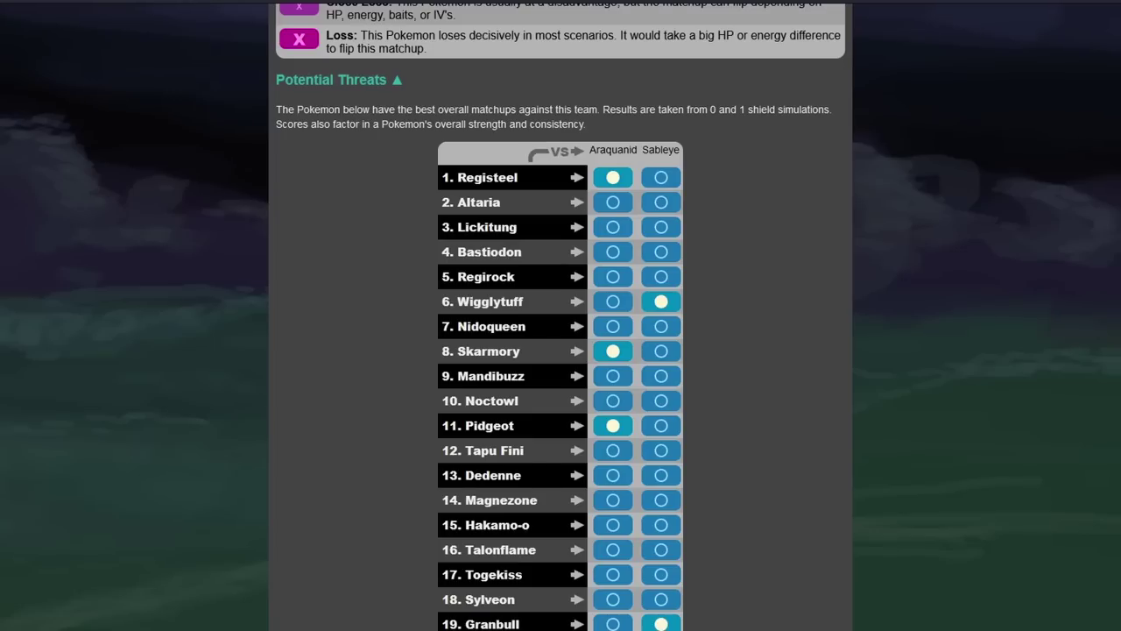
{"action": "middle_click", "coordinate": [804, 501]}
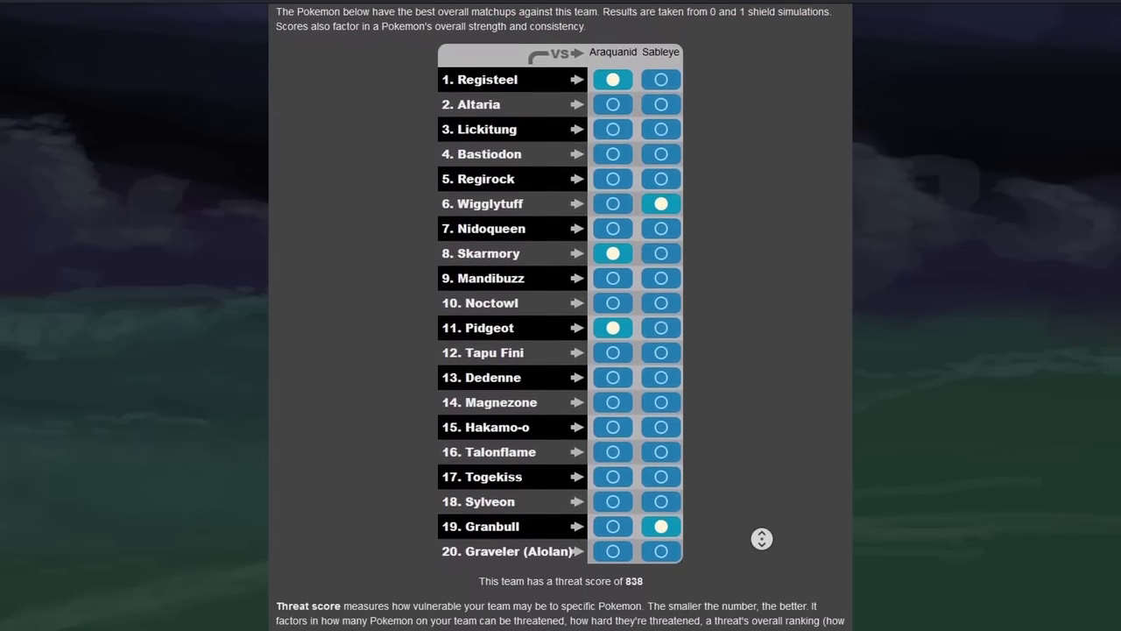
{"action": "middle_click", "coordinate": [762, 539]}
{"action": "scroll", "coordinate": [762, 539], "scroll_direction": "down", "scroll_amount": 3}
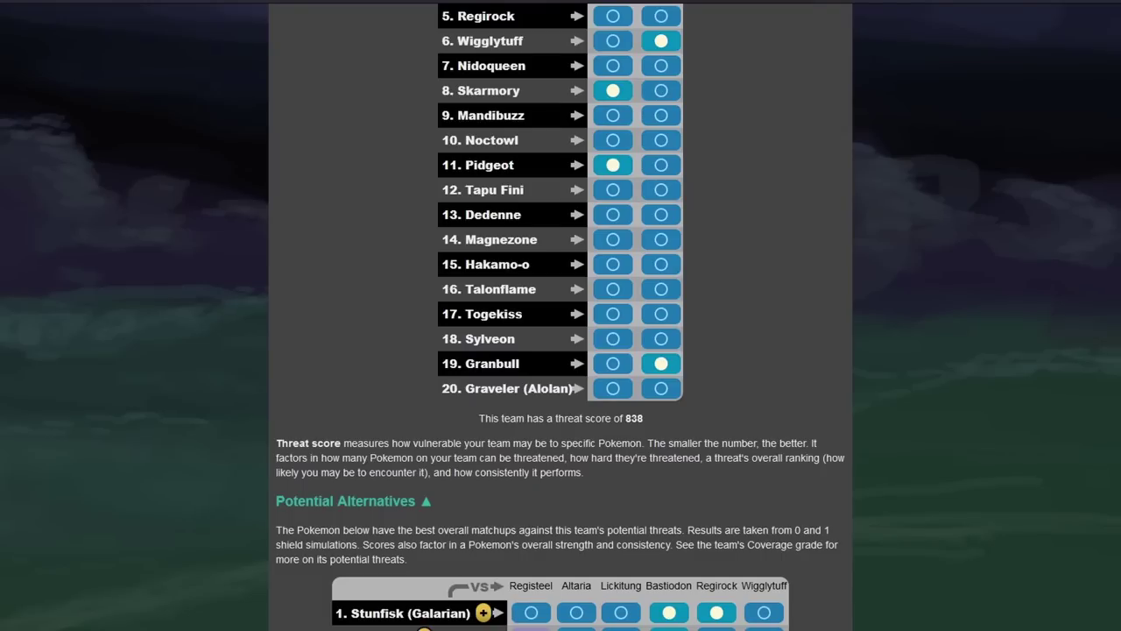
Add Galarian Stunfisk from the potential alternatives with Mud Shot, Rock Slide and Earthquake, and rate the three-Pokemon team.
{"action": "scroll", "coordinate": [560, 316], "scroll_direction": "down", "scroll_amount": 2}
{"action": "scroll", "coordinate": [561, 315], "scroll_direction": "down", "scroll_amount": 1}
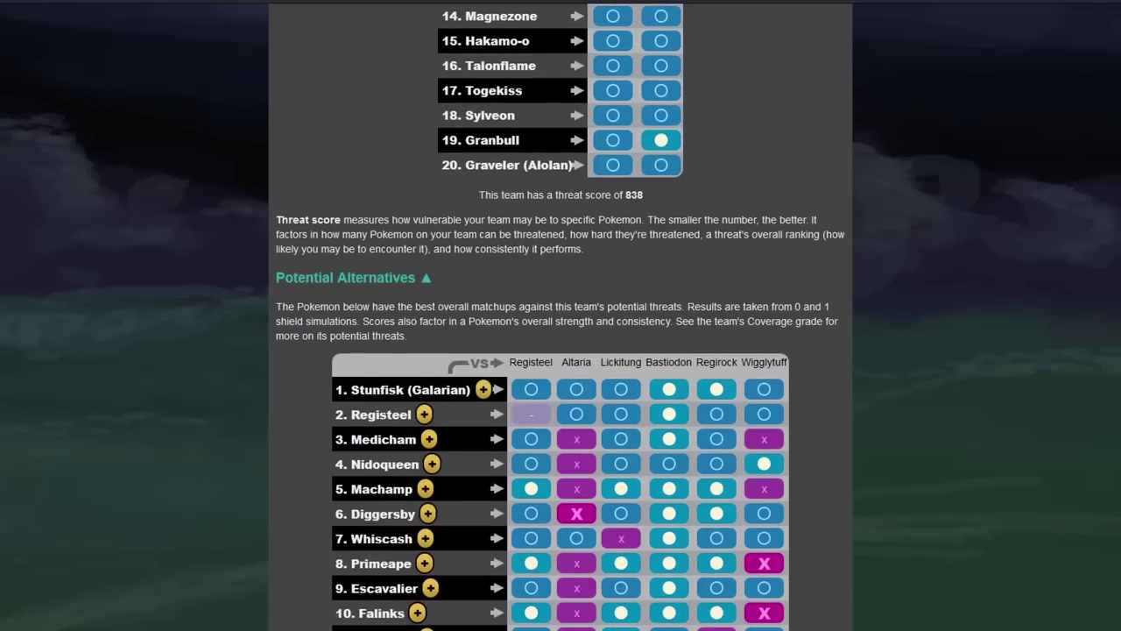
{"action": "left_click", "coordinate": [484, 389]}
{"action": "left_click", "coordinate": [560, 523]}
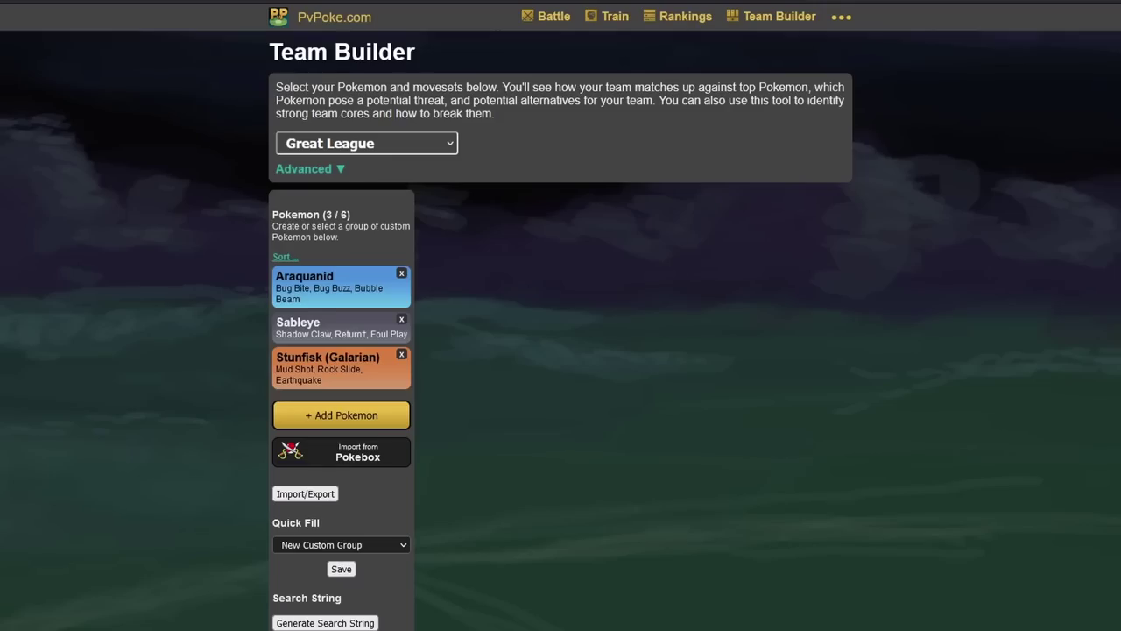
{"action": "scroll", "coordinate": [561, 315], "scroll_direction": "down", "scroll_amount": 1}
{"action": "left_click", "coordinate": [560, 607]}
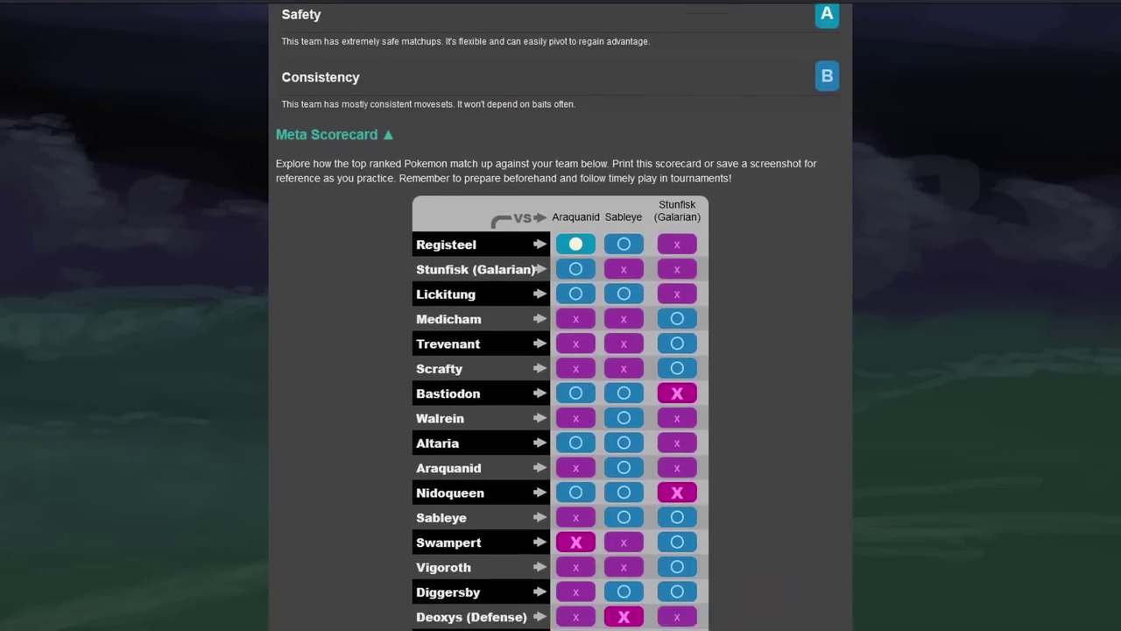
Review the overview grades and meta scorecard for the team of Araquanid, Sableye and Galarian Stunfisk.
{"action": "scroll", "coordinate": [560, 315], "scroll_direction": "down", "scroll_amount": 2}
{"action": "scroll", "coordinate": [560, 315], "scroll_direction": "up", "scroll_amount": 1}
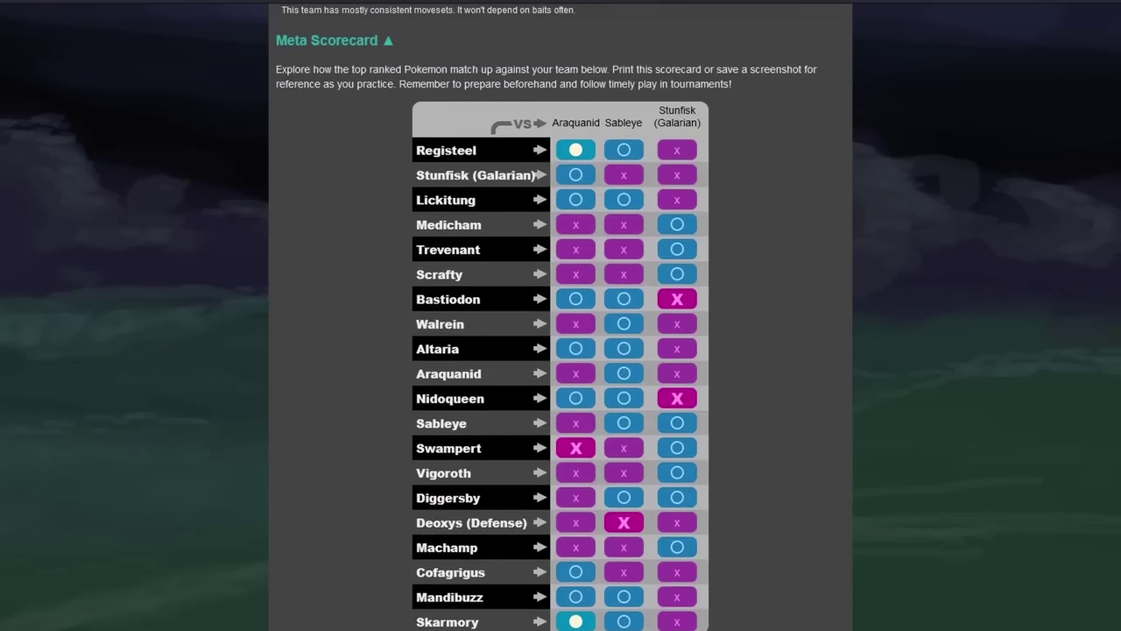
{"action": "scroll", "coordinate": [560, 315], "scroll_direction": "up", "scroll_amount": 1}
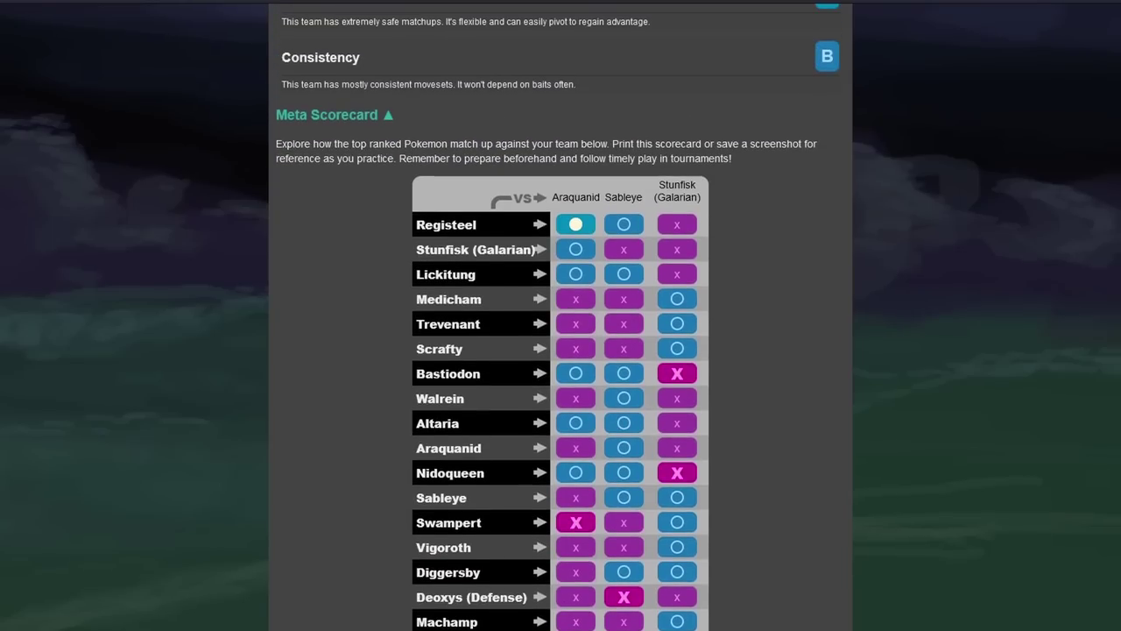
{"action": "scroll", "coordinate": [560, 316], "scroll_direction": "up", "scroll_amount": 1}
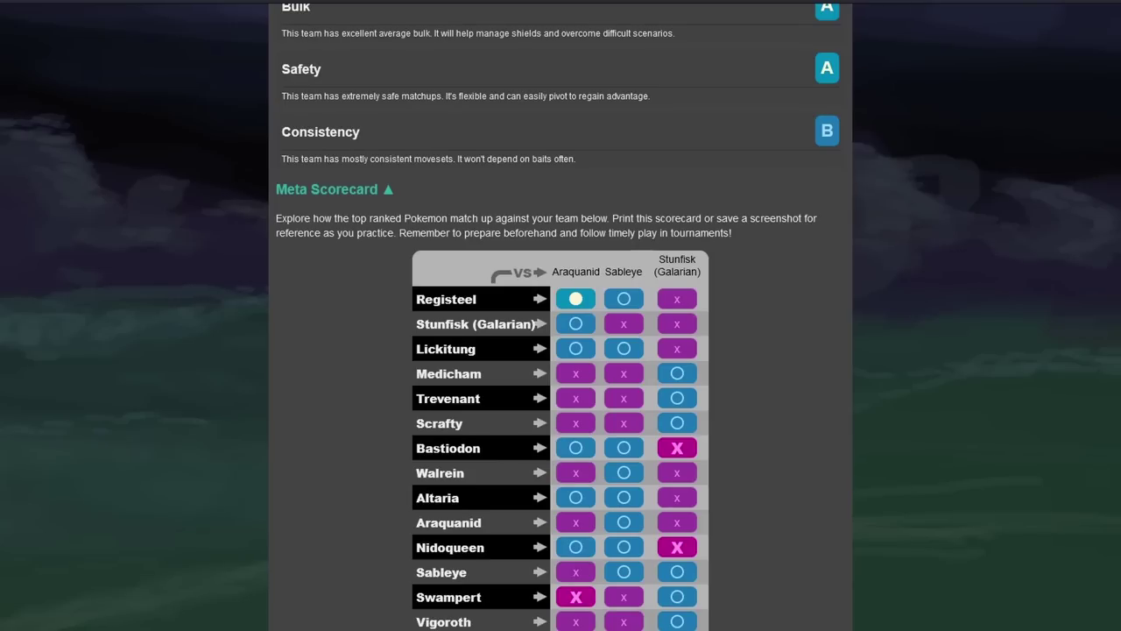
{"action": "scroll", "coordinate": [561, 315], "scroll_direction": "up", "scroll_amount": 10}
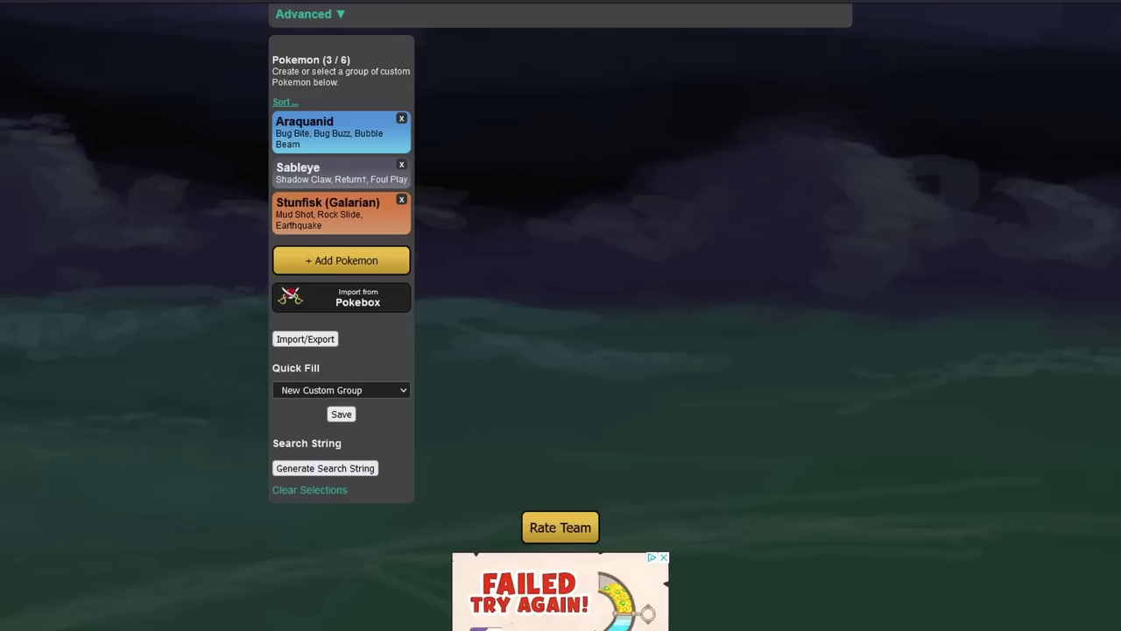
{"action": "scroll", "coordinate": [561, 316], "scroll_direction": "down", "scroll_amount": 2}
{"action": "scroll", "coordinate": [561, 316], "scroll_direction": "down", "scroll_amount": 4}
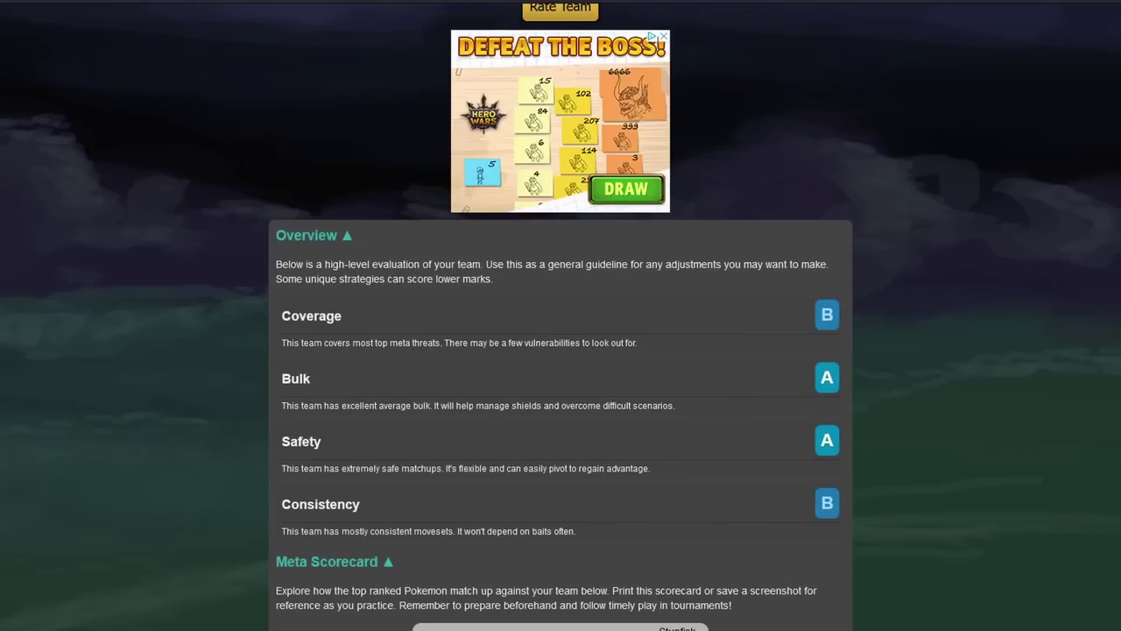
{"action": "scroll", "coordinate": [560, 315], "scroll_direction": "down", "scroll_amount": 5}
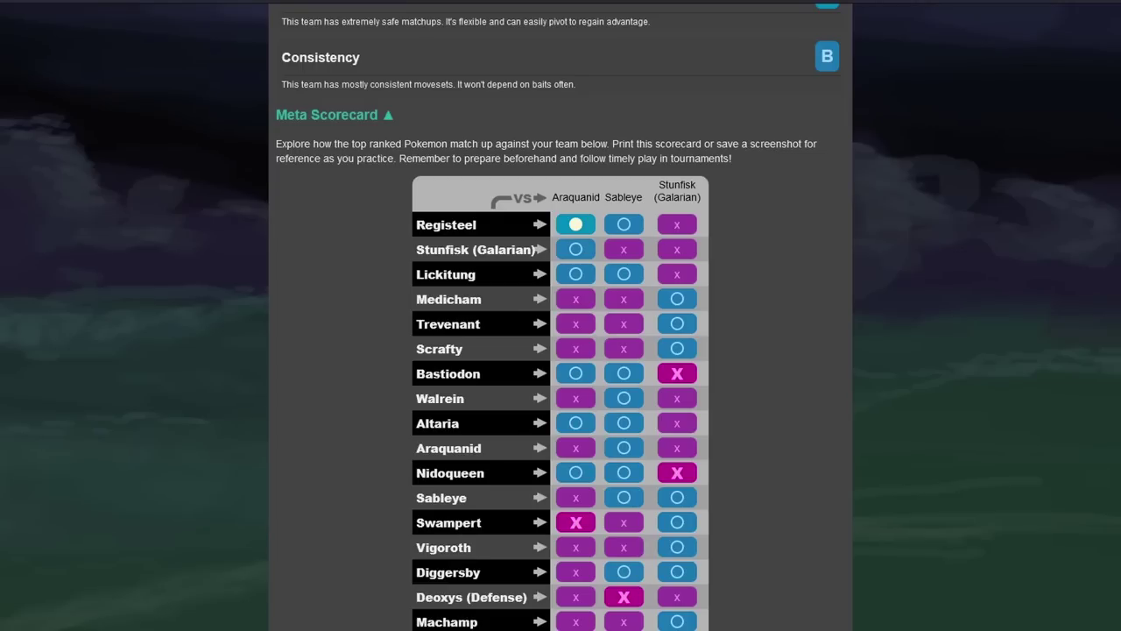
{"action": "scroll", "coordinate": [745, 240], "scroll_direction": "down", "scroll_amount": 3}
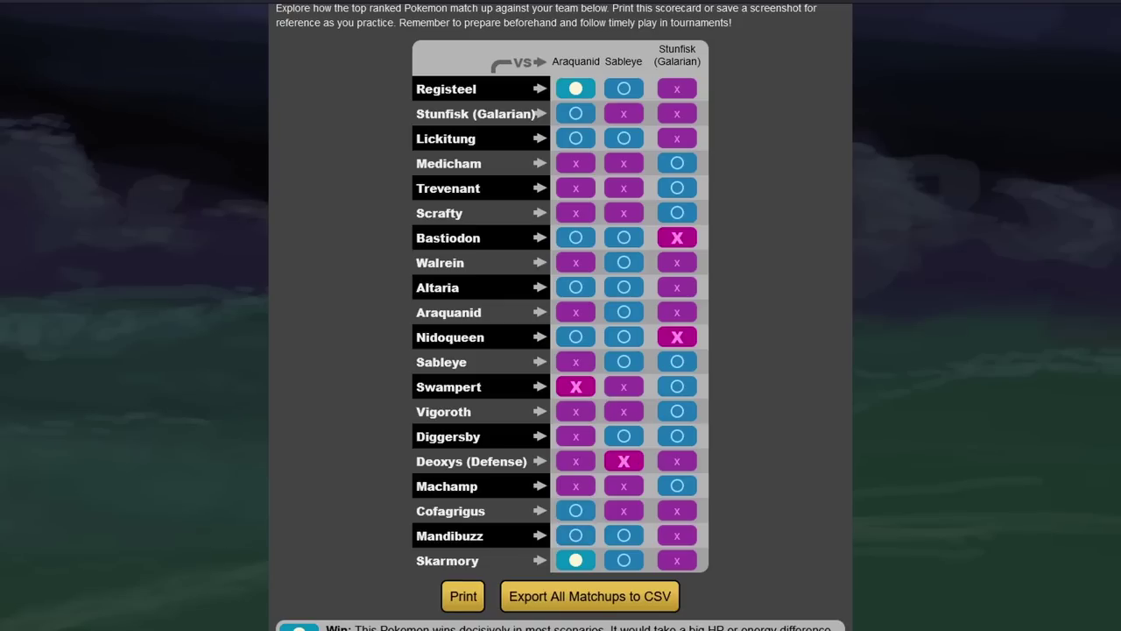
{"action": "scroll", "coordinate": [560, 316], "scroll_direction": "up", "scroll_amount": 6}
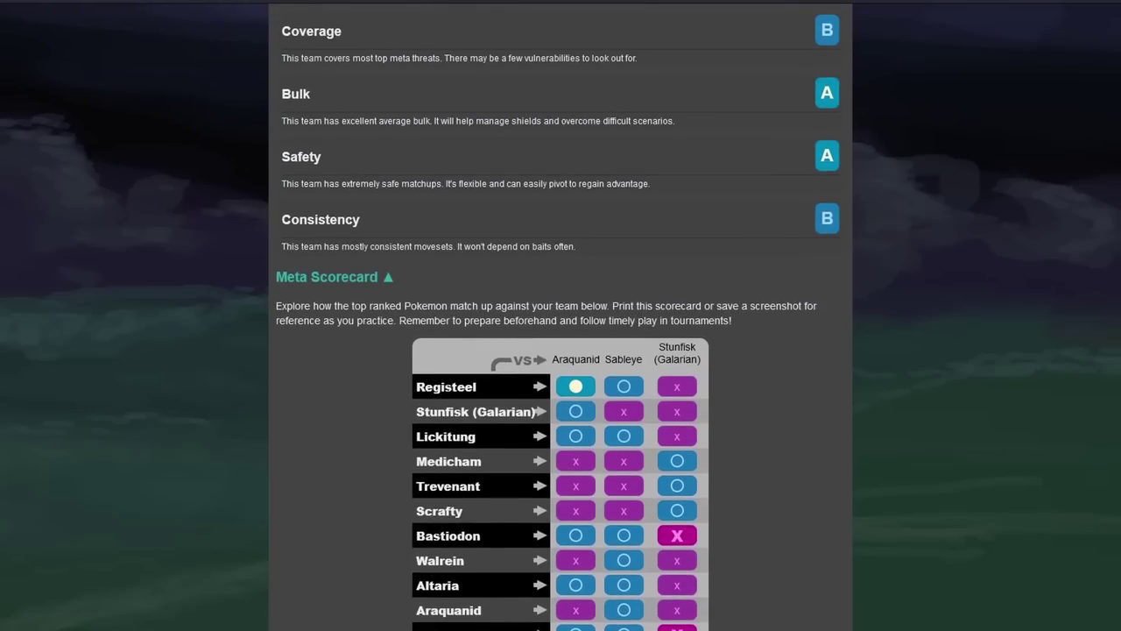
Remove Galarian Stunfisk from the team and rate the remaining pair of Araquanid and Sableye.
{"action": "scroll", "coordinate": [561, 315], "scroll_direction": "up", "scroll_amount": 15}
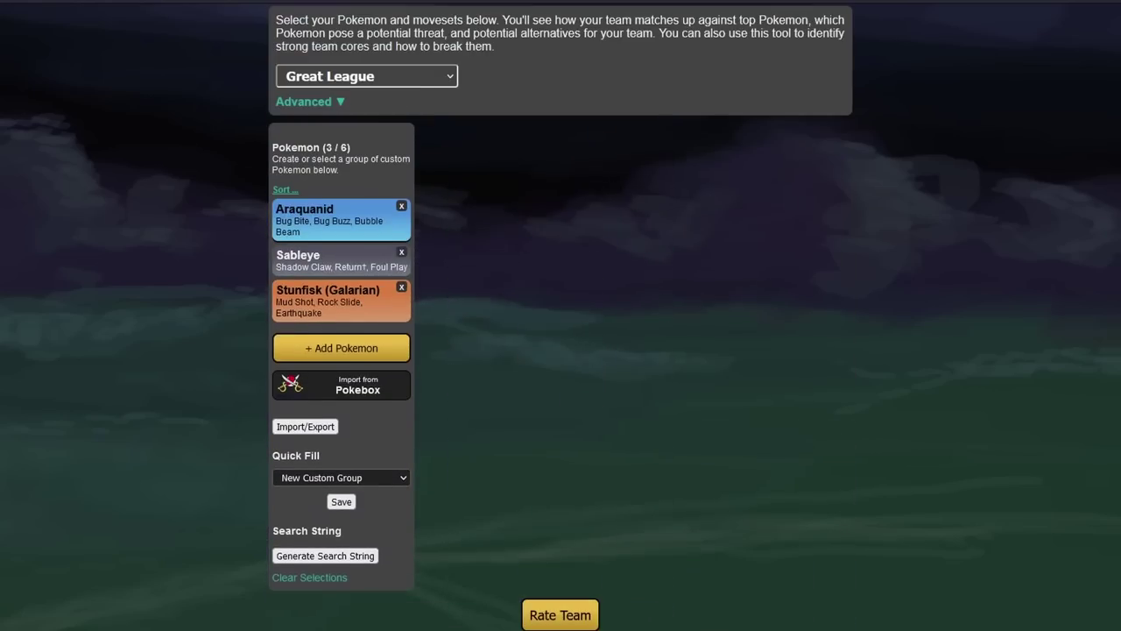
{"action": "left_click", "coordinate": [401, 286]}
{"action": "left_click", "coordinate": [490, 160]}
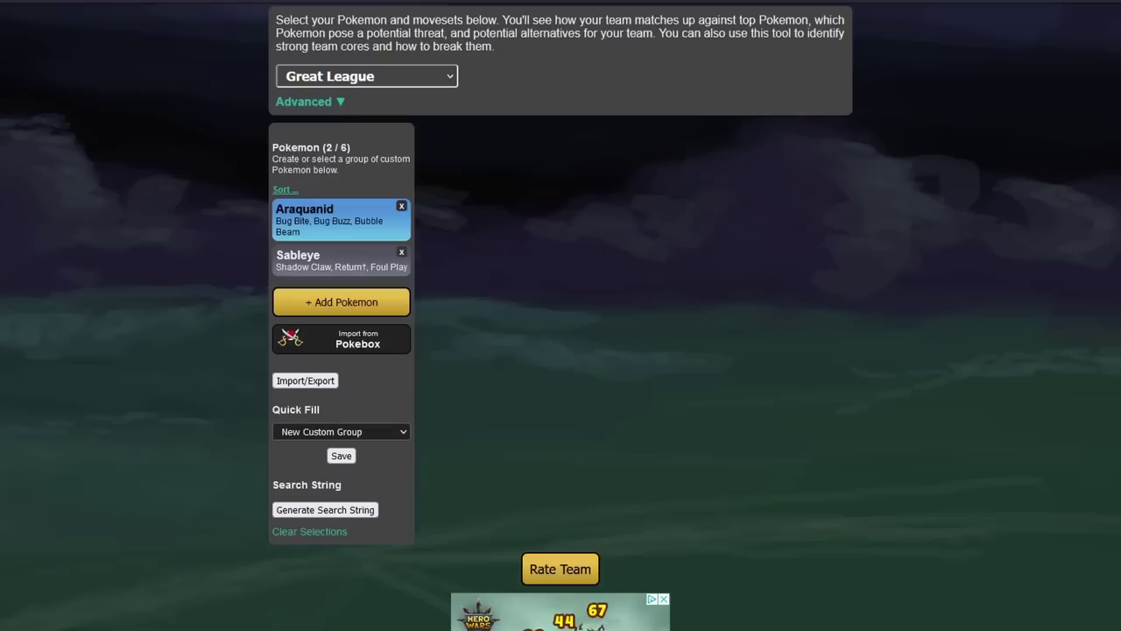
{"action": "left_click", "coordinate": [560, 568]}
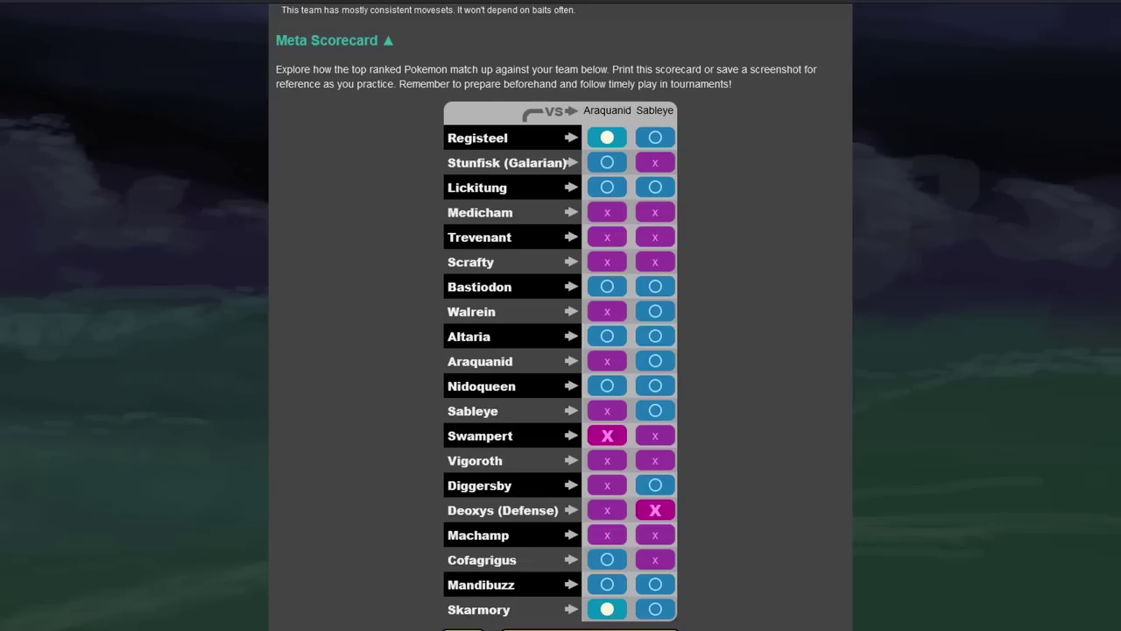
Examine the potential threats to Araquanid and Sableye and how the potential alternatives match up against Bastiodon and Regirock.
{"action": "middle_click", "coordinate": [703, 313]}
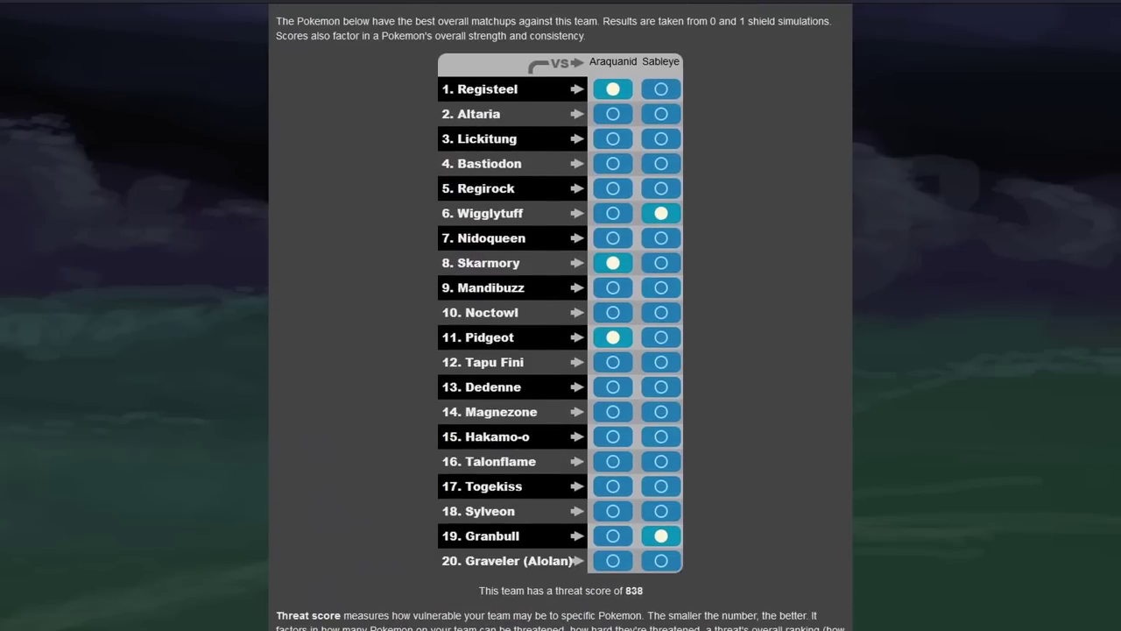
{"action": "scroll", "coordinate": [561, 315], "scroll_direction": "down", "scroll_amount": 4}
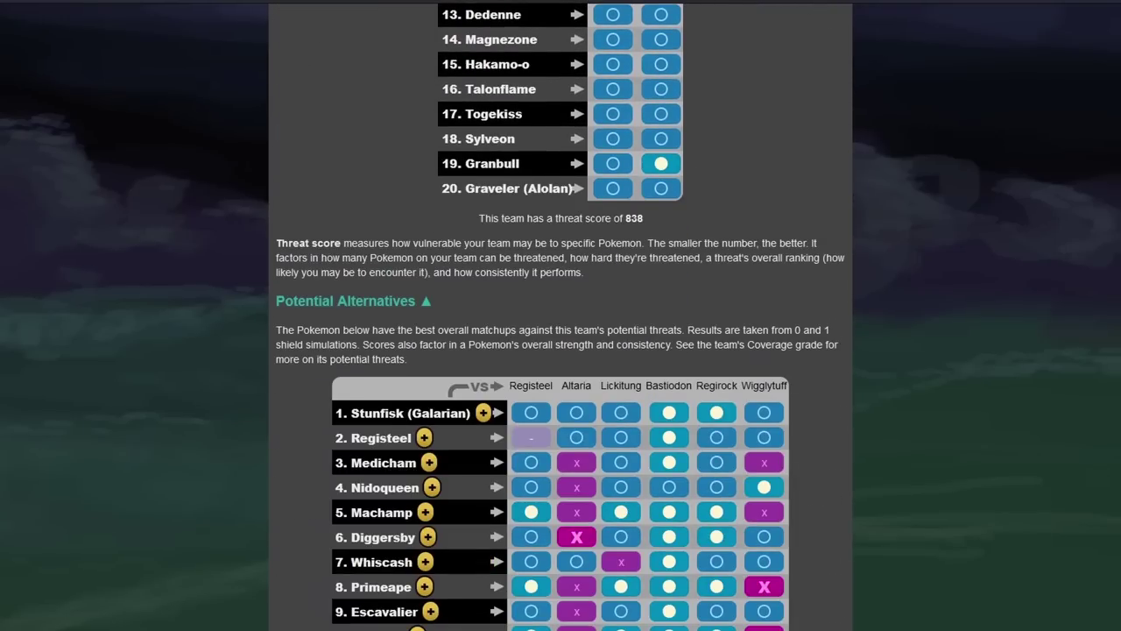
{"action": "double_click", "coordinate": [668, 386]}
{"action": "double_click", "coordinate": [716, 386]}
{"action": "left_click_drag", "start_coordinate": [646, 386], "coordinate": [734, 386]}
{"action": "left_click", "coordinate": [716, 386]}
{"action": "middle_click", "coordinate": [592, 392]}
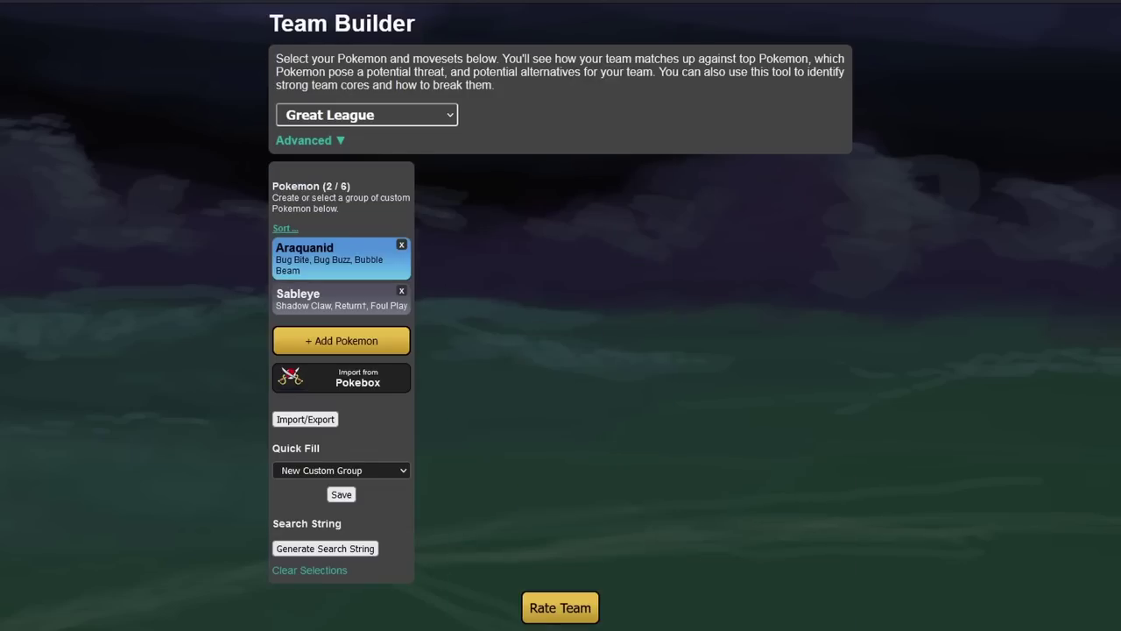
Look through the Team Builder's advanced options, including the custom and excluded groups for threats and alternatives.
{"action": "left_click", "coordinate": [303, 140]}
{"action": "scroll", "coordinate": [560, 316], "scroll_direction": "down", "scroll_amount": 3}
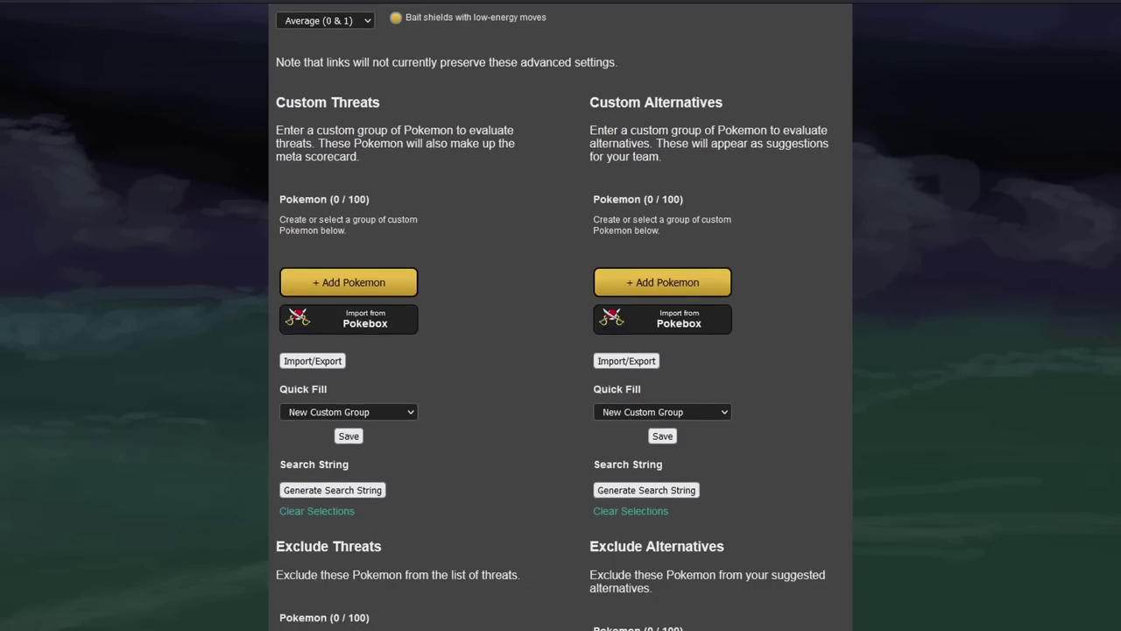
{"action": "scroll", "coordinate": [561, 316], "scroll_direction": "down", "scroll_amount": 3}
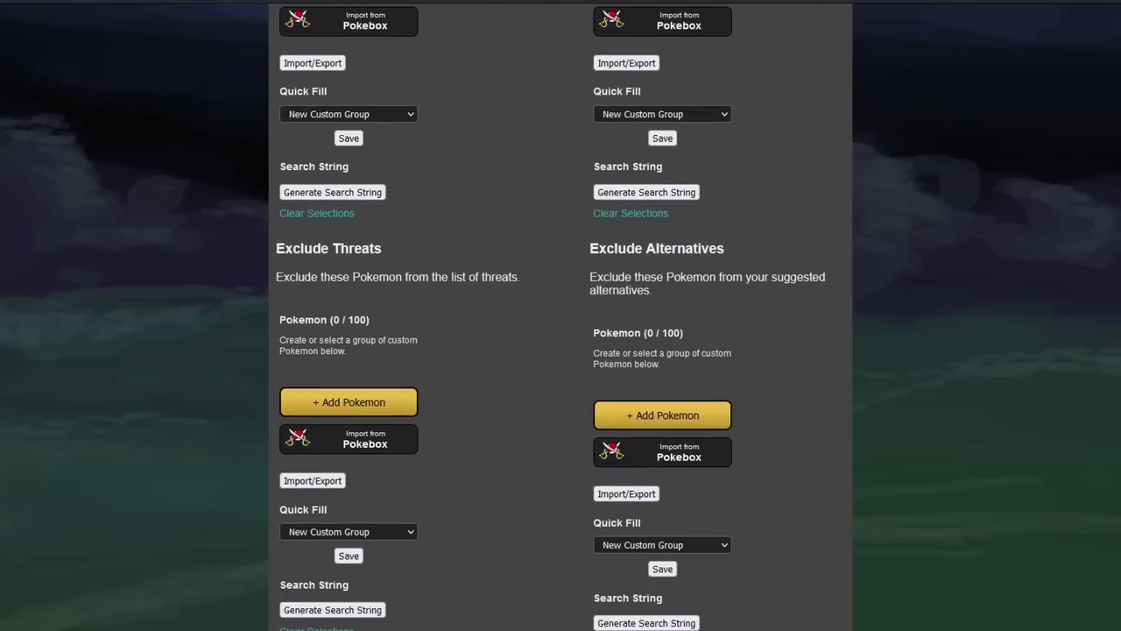
{"action": "scroll", "coordinate": [561, 315], "scroll_direction": "up", "scroll_amount": 6}
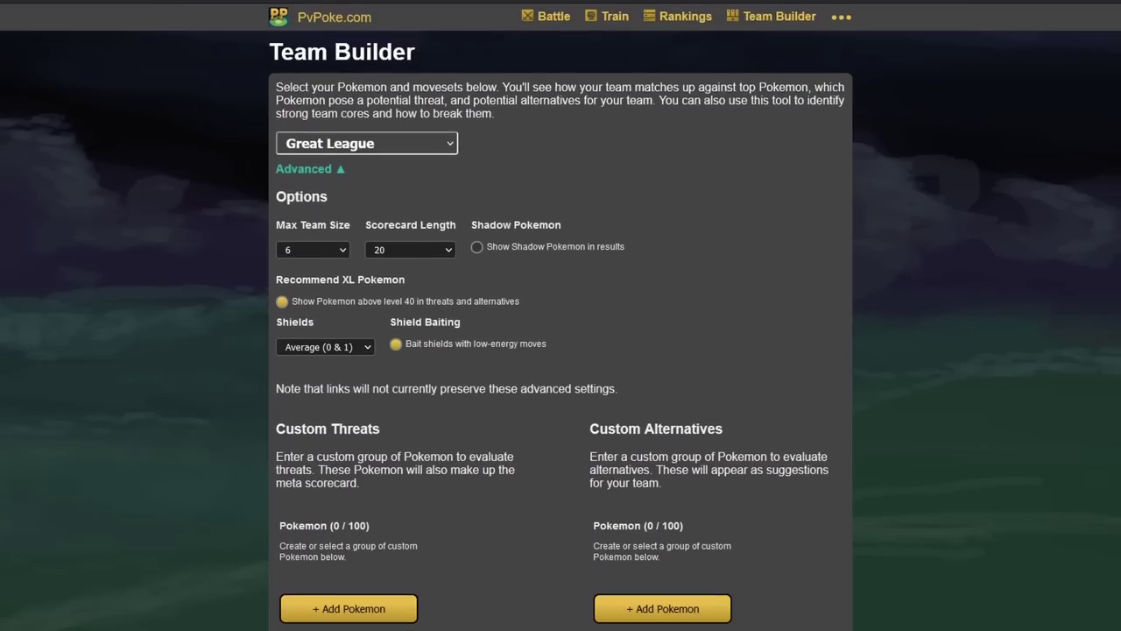
{"action": "left_click", "coordinate": [366, 142]}
{"action": "left_click", "coordinate": [367, 143]}
{"action": "left_click", "coordinate": [310, 169]}
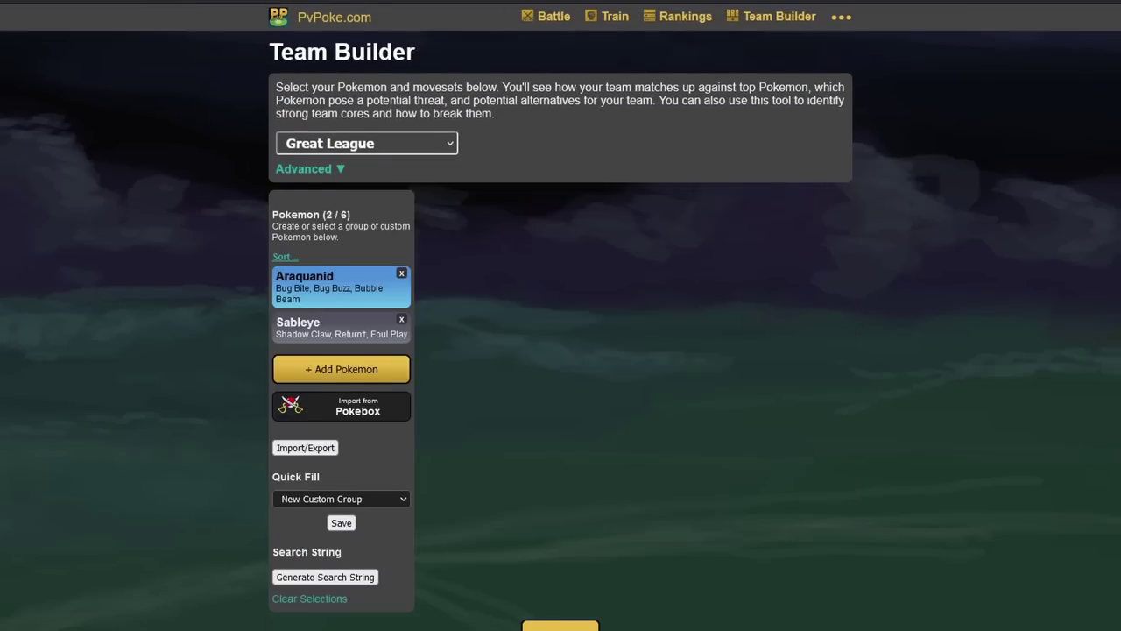
{"action": "scroll", "coordinate": [560, 316], "scroll_direction": "down", "scroll_amount": 2}
{"action": "scroll", "coordinate": [560, 315], "scroll_direction": "up", "scroll_amount": 1}
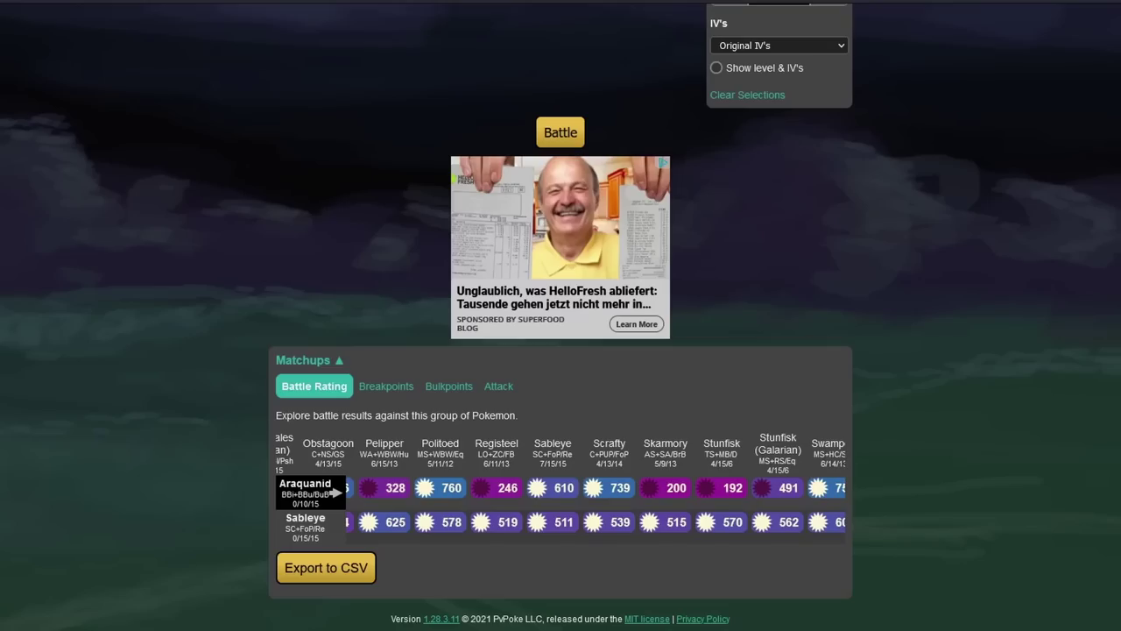
In an empty Team Builder, add Registeel with Lock On, Focus Blast and Zap Cannon, and Lickitung with Lick, Body Slam and Power Whip.
{"action": "scroll", "coordinate": [561, 315], "scroll_direction": "up", "scroll_amount": 10}
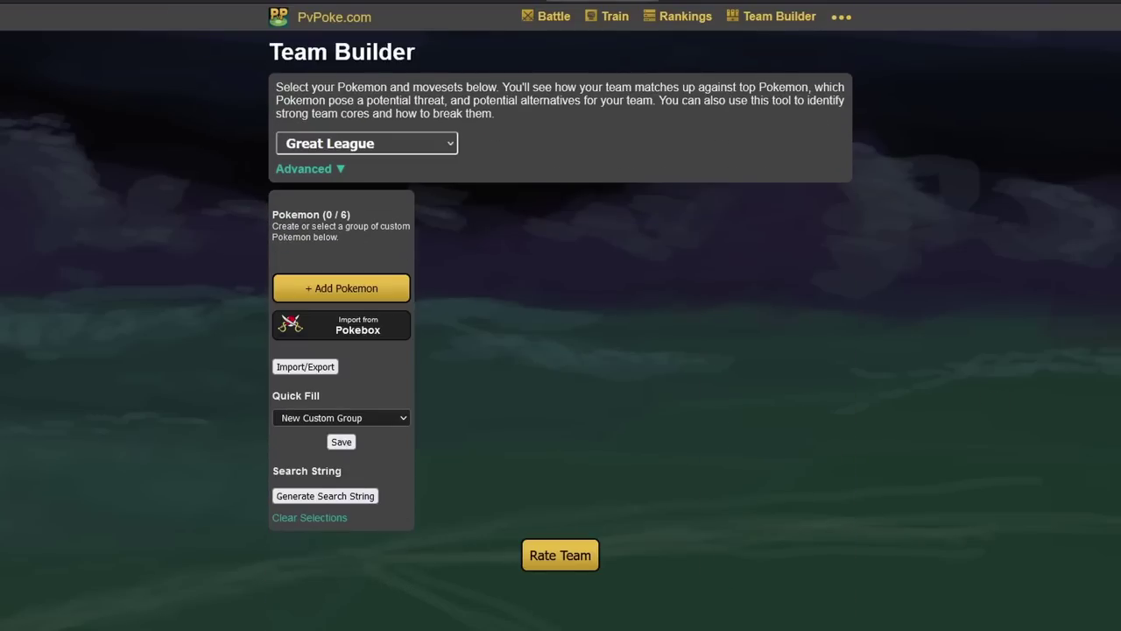
{"action": "scroll", "coordinate": [561, 315], "scroll_direction": "down", "scroll_amount": 10}
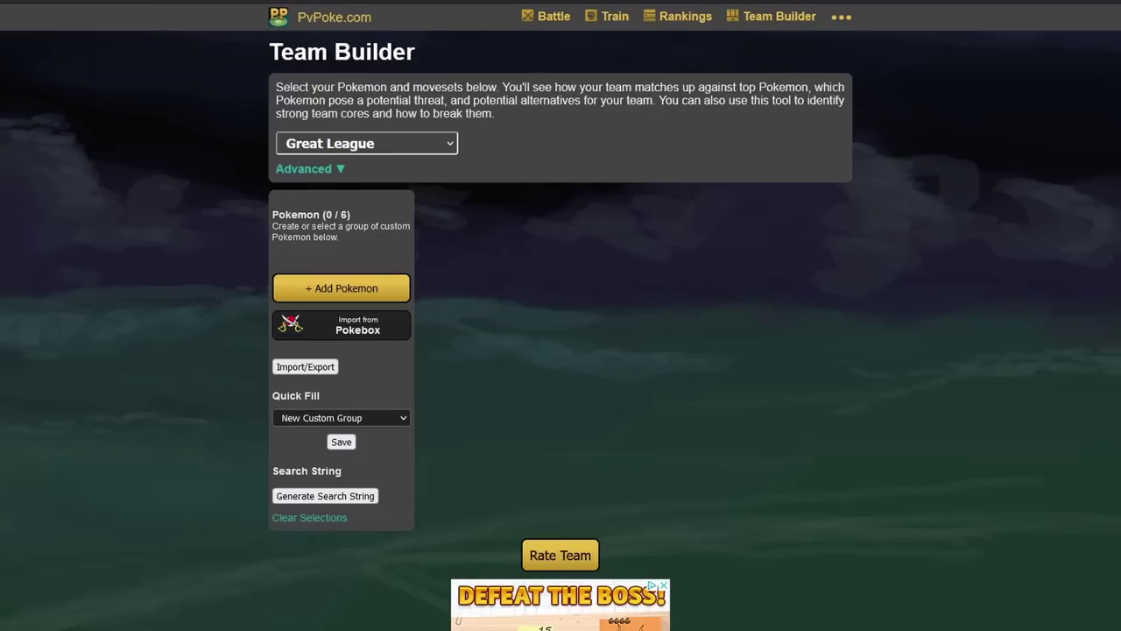
{"action": "left_click", "coordinate": [342, 288]}
{"action": "type", "text": "reg"}
{"action": "left_click", "coordinate": [561, 522]}
{"action": "left_click", "coordinate": [341, 334]}
{"action": "type", "text": "li"}
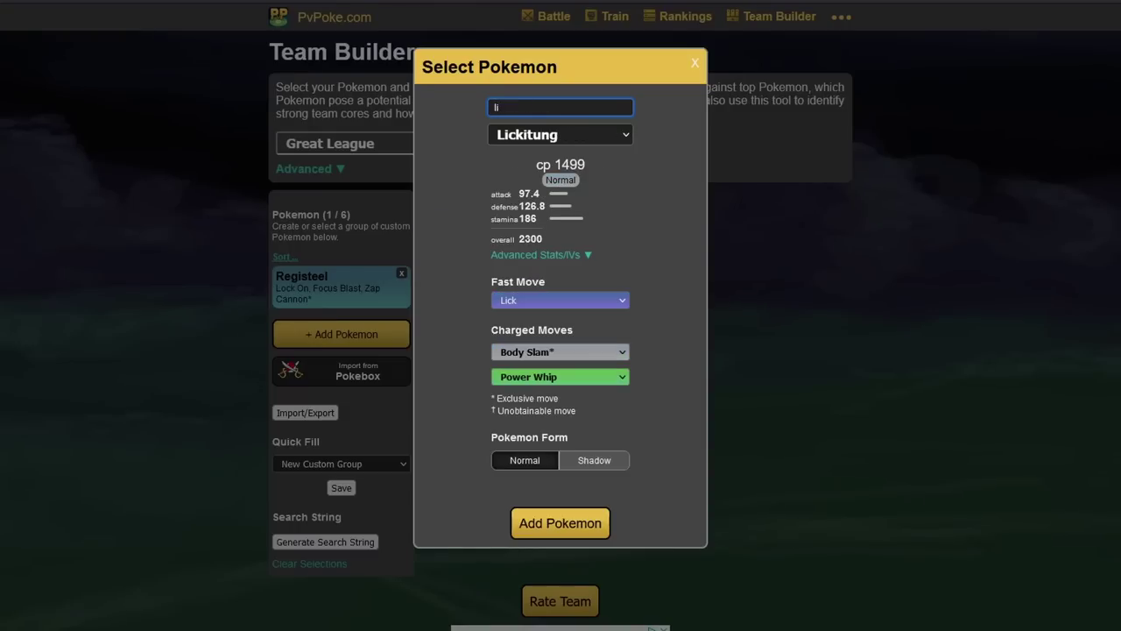
{"action": "left_click", "coordinate": [561, 523]}
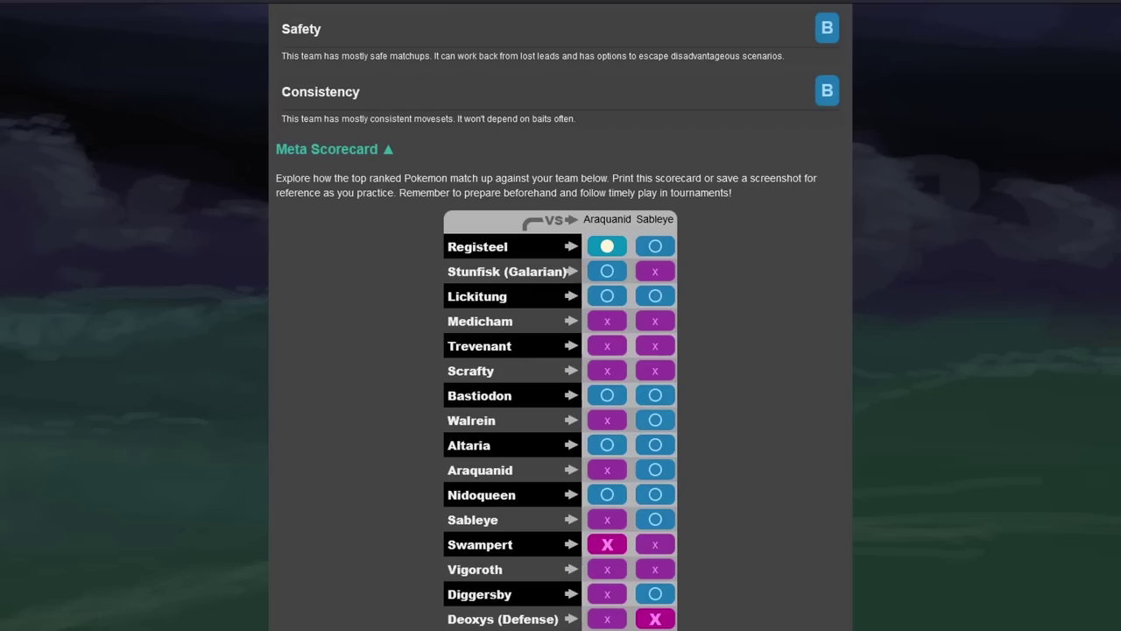
Add Altaria with Dragon Breath, Sky Attack and Moonblast as the third team member and rate the team.
{"action": "scroll", "coordinate": [561, 351], "scroll_direction": "down", "scroll_amount": 3}
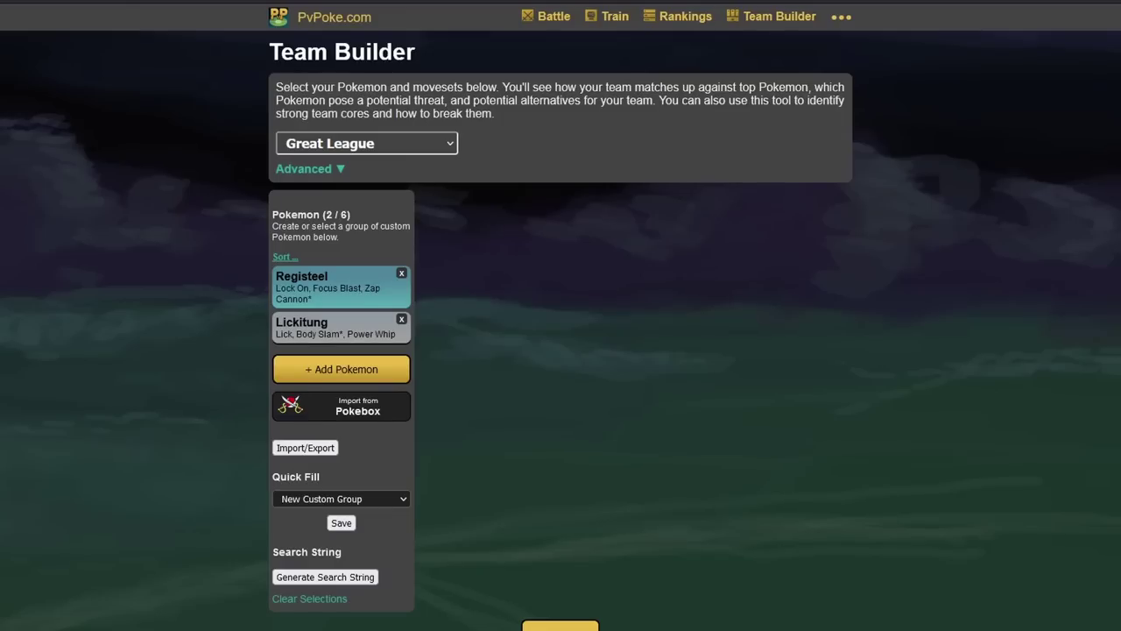
{"action": "left_click", "coordinate": [341, 369]}
{"action": "type", "text": "a"}
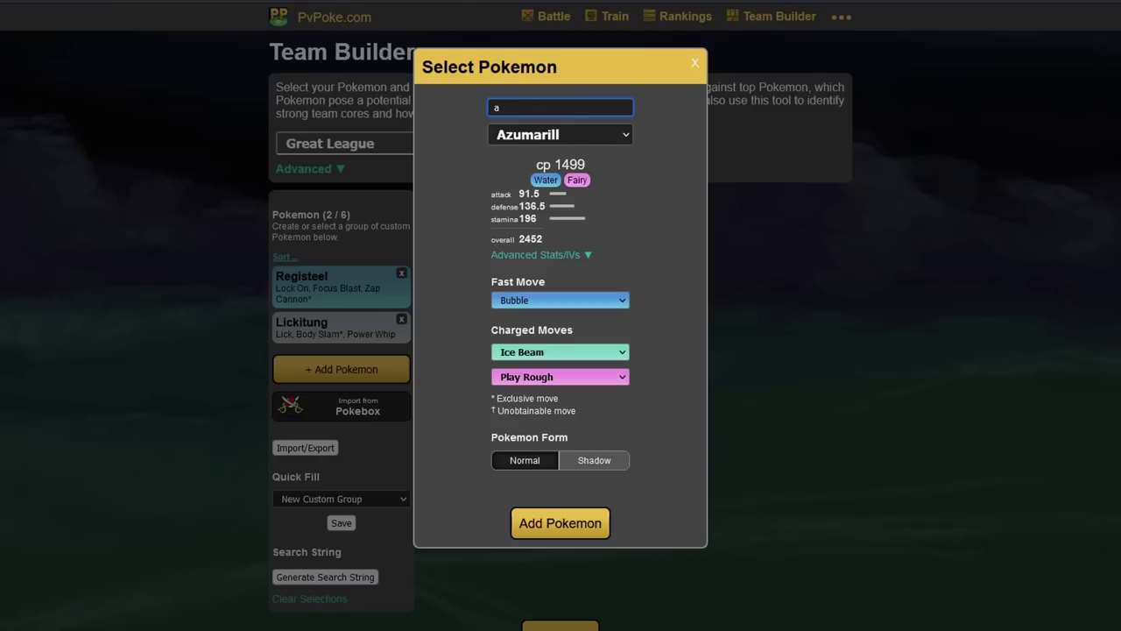
{"action": "type", "text": "lt"}
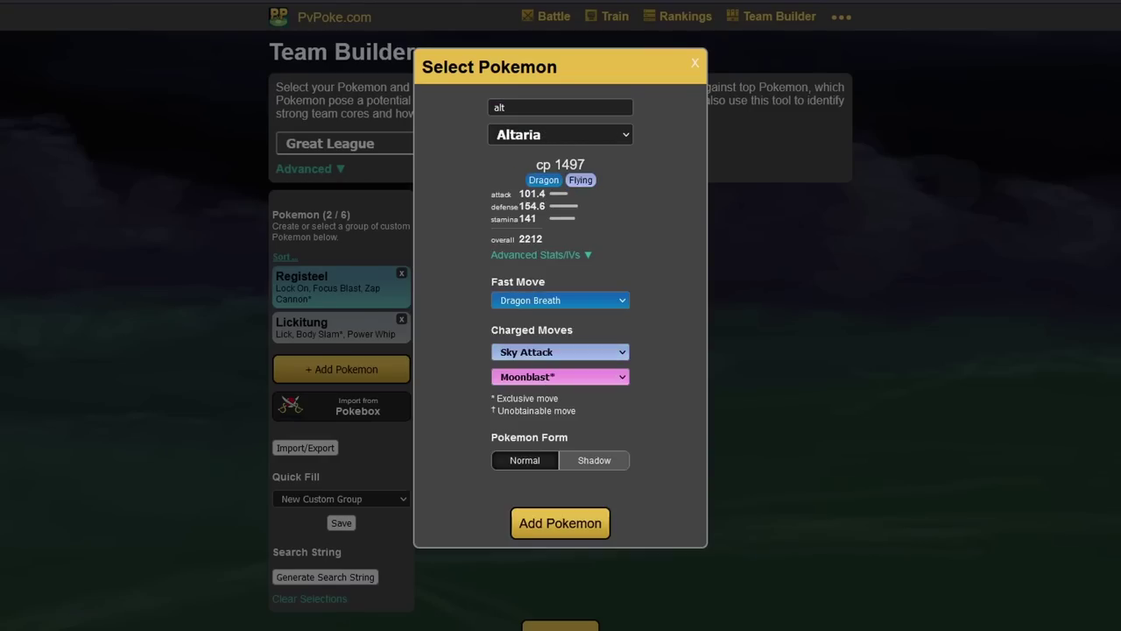
{"action": "key", "text": "Return"}
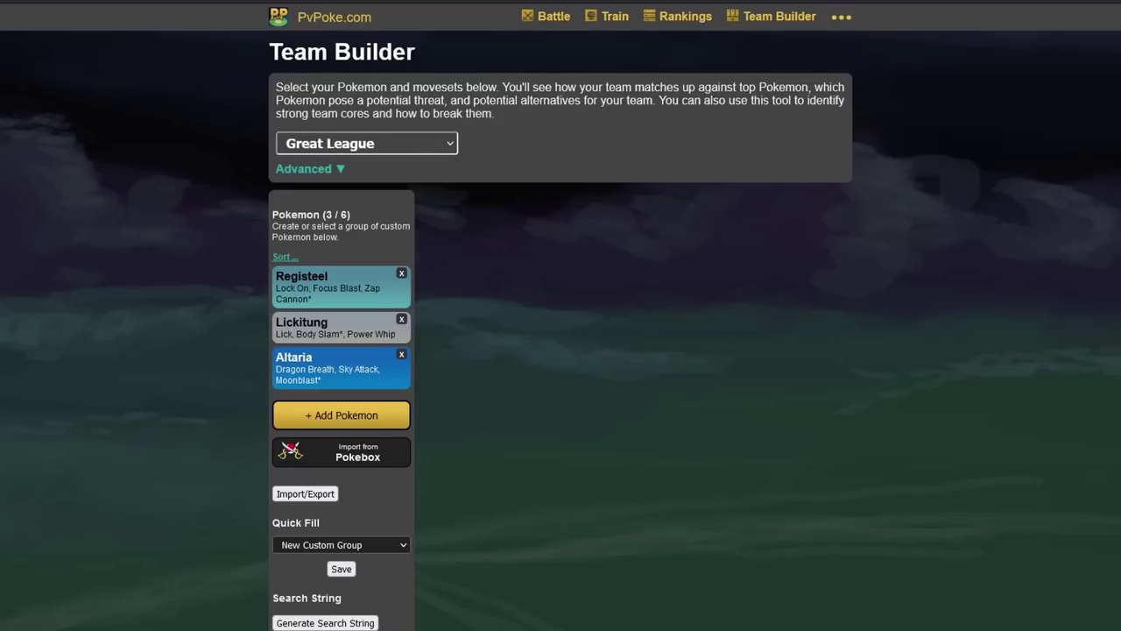
{"action": "scroll", "coordinate": [561, 351], "scroll_direction": "down", "scroll_amount": 3}
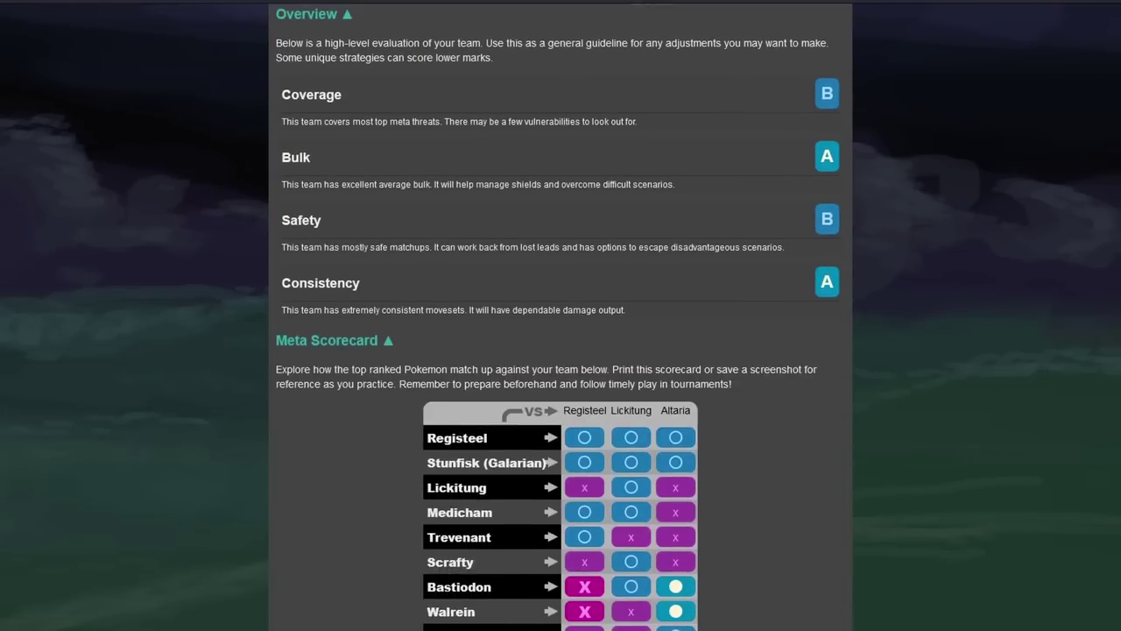
Review the overview grades and the meta scorecard for the team of Registeel, Lickitung and Altaria.
{"action": "scroll", "coordinate": [561, 315], "scroll_direction": "up", "scroll_amount": 7}
{"action": "scroll", "coordinate": [560, 315], "scroll_direction": "up", "scroll_amount": 3}
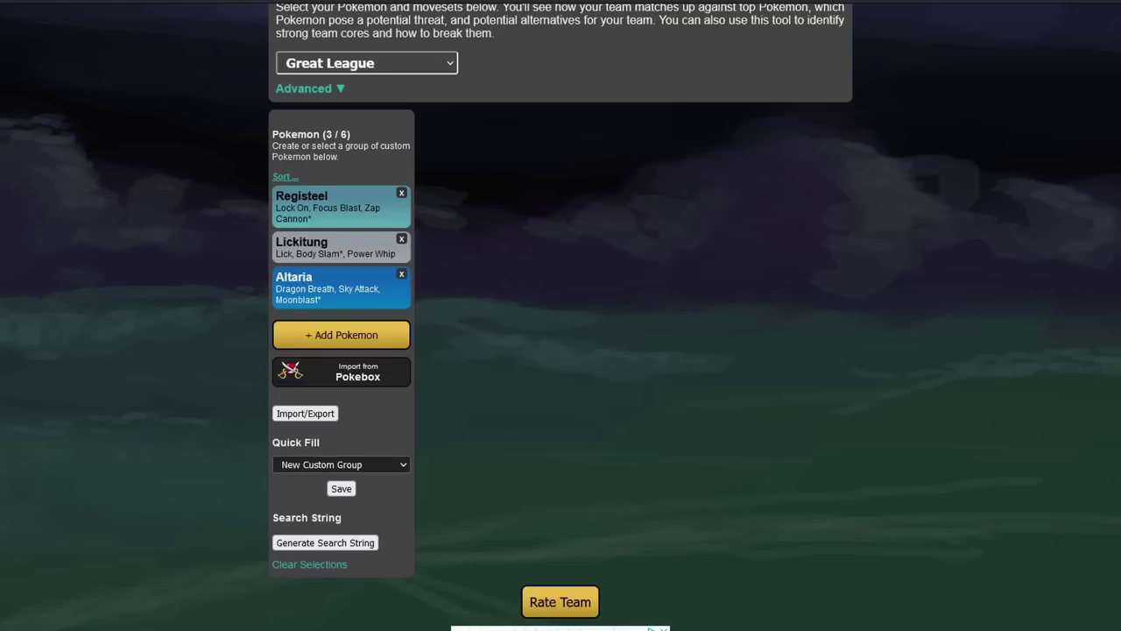
{"action": "scroll", "coordinate": [561, 316], "scroll_direction": "down", "scroll_amount": 4}
{"action": "scroll", "coordinate": [560, 315], "scroll_direction": "down", "scroll_amount": 5}
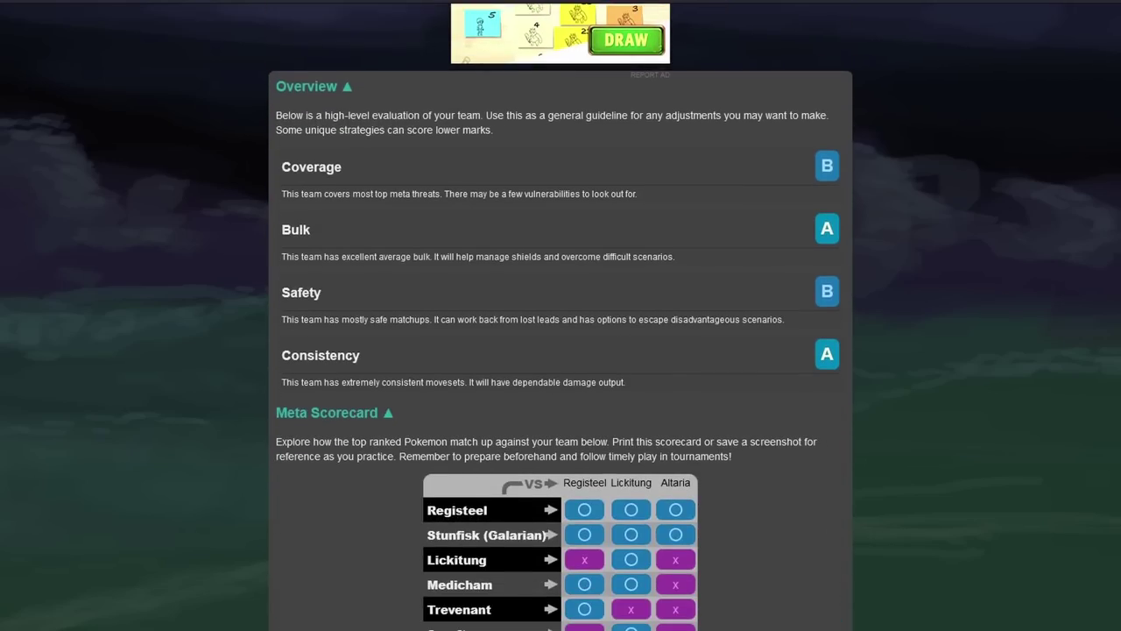
{"action": "scroll", "coordinate": [561, 315], "scroll_direction": "down", "scroll_amount": 9}
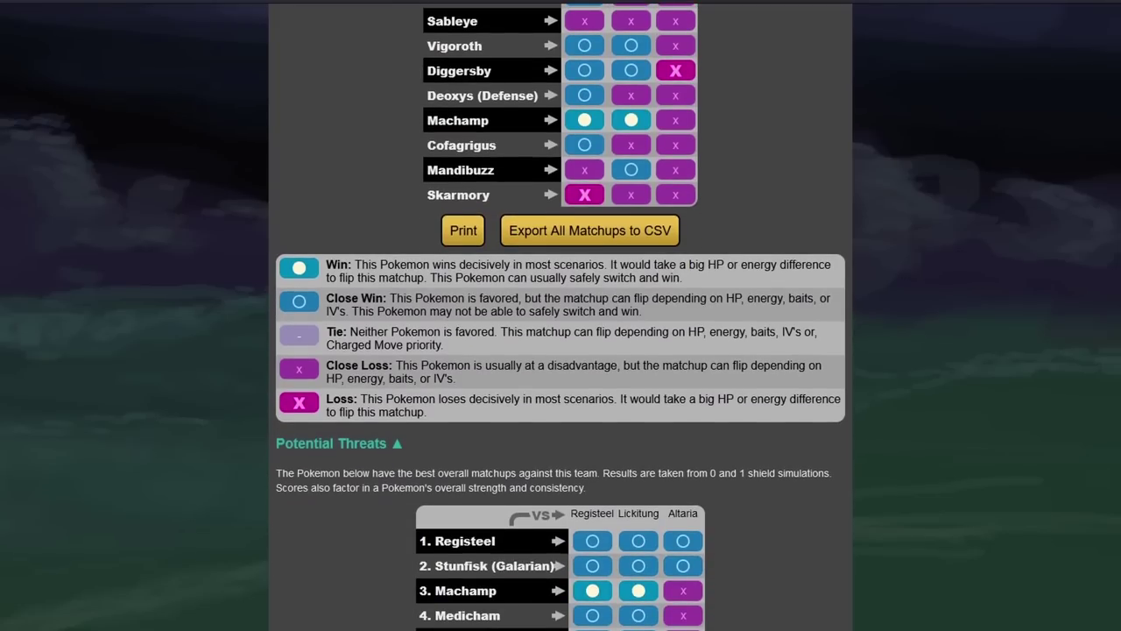
{"action": "scroll", "coordinate": [560, 315], "scroll_direction": "up", "scroll_amount": 7}
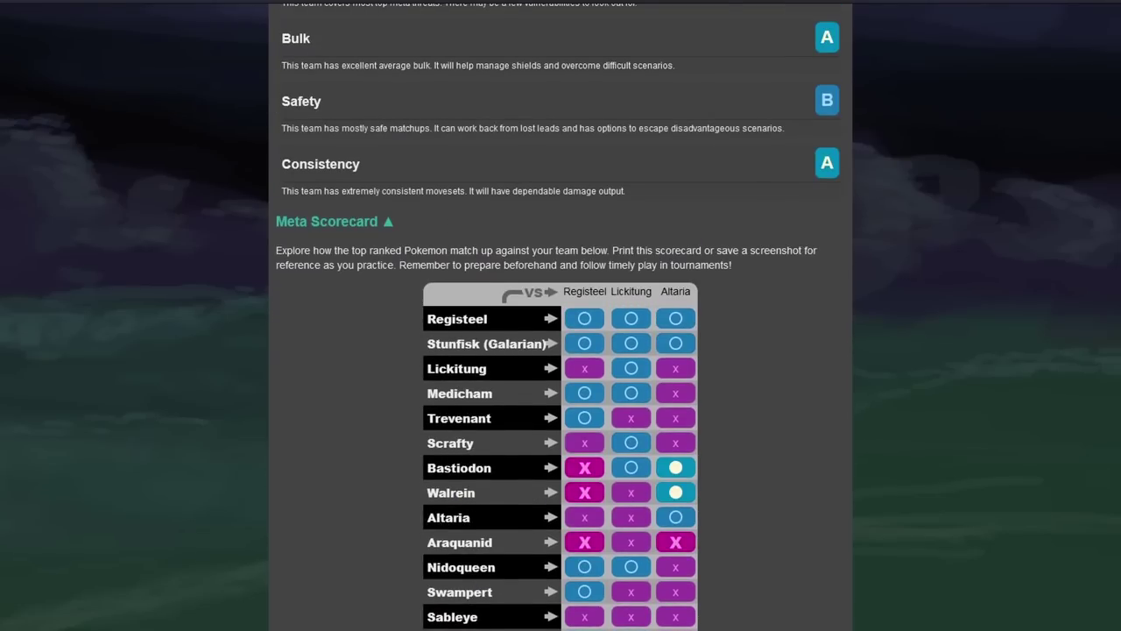
{"action": "scroll", "coordinate": [561, 315], "scroll_direction": "down", "scroll_amount": 9}
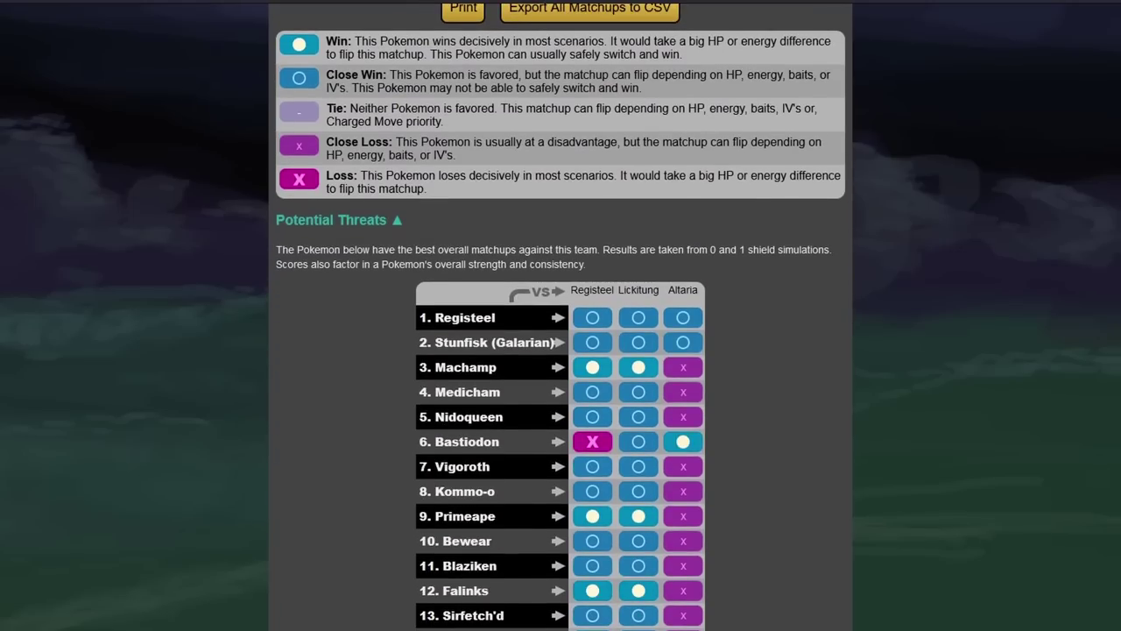
Examine the four highest-ranked potential threats to the team of Registeel, Lickitung and Altaria.
{"action": "double_click", "coordinate": [464, 317]}
{"action": "double_click", "coordinate": [462, 341]}
{"action": "double_click", "coordinate": [465, 367]}
{"action": "left_click", "coordinate": [467, 392]}
{"action": "double_click", "coordinate": [467, 391]}
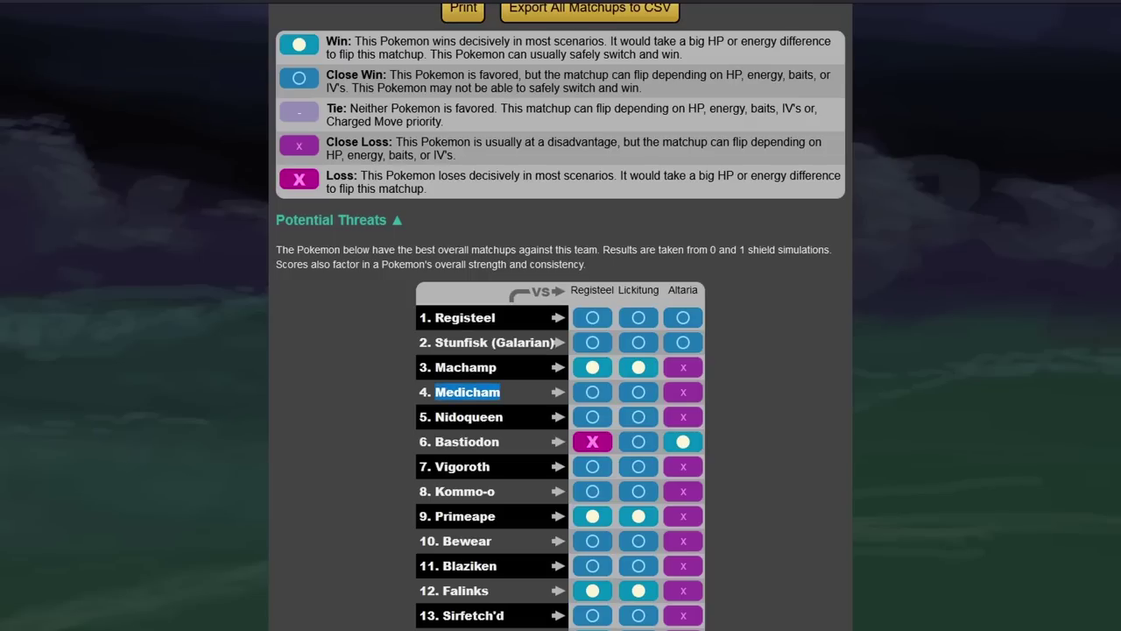
Compare the meta scorecard of the Registeel, Lickitung and Altaria team with the potential threats and alternatives for Araquanid and Sableye.
{"action": "scroll", "coordinate": [561, 316], "scroll_direction": "up", "scroll_amount": 20}
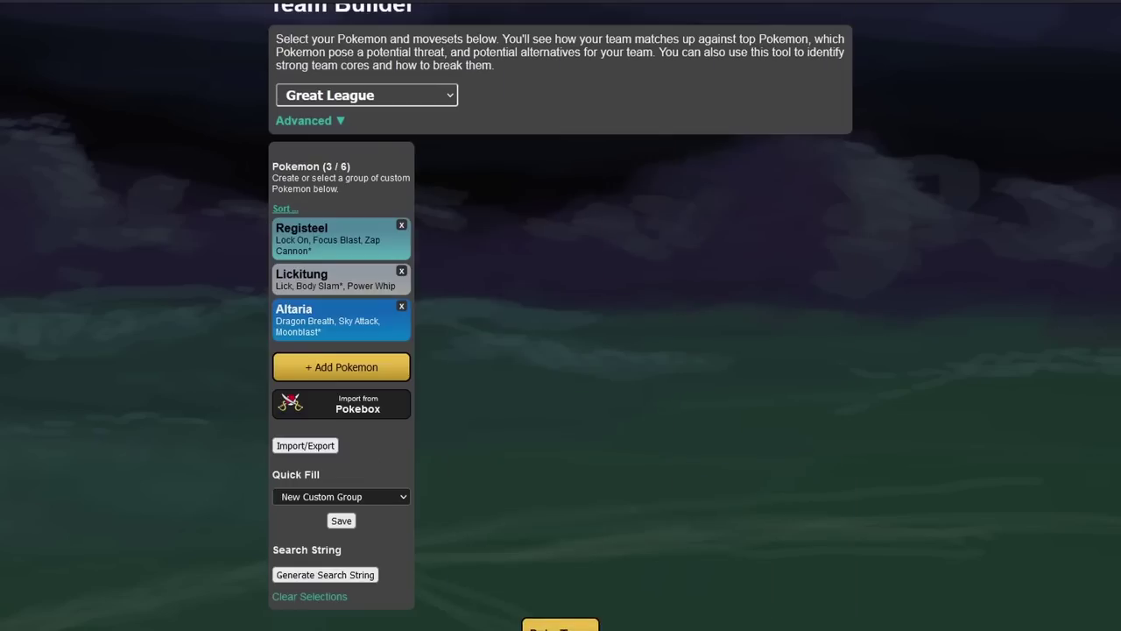
{"action": "scroll", "coordinate": [561, 315], "scroll_direction": "up", "scroll_amount": 1}
{"action": "scroll", "coordinate": [561, 316], "scroll_direction": "down", "scroll_amount": 15}
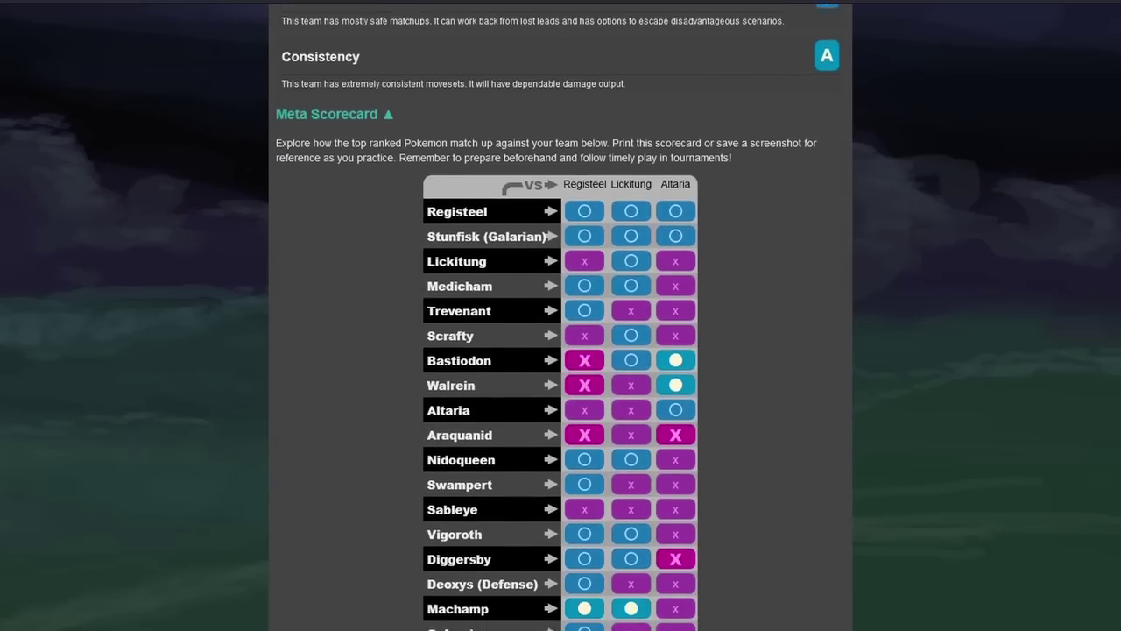
{"action": "scroll", "coordinate": [560, 316], "scroll_direction": "down", "scroll_amount": 1}
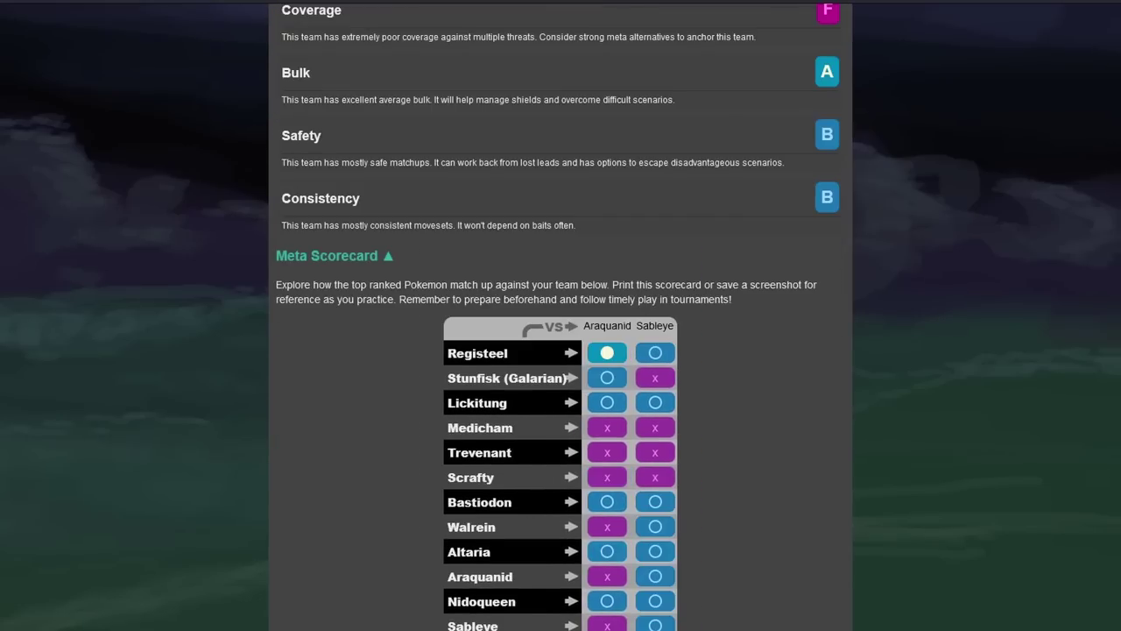
{"action": "scroll", "coordinate": [561, 316], "scroll_direction": "down", "scroll_amount": 10}
{"action": "scroll", "coordinate": [561, 316], "scroll_direction": "down", "scroll_amount": 7}
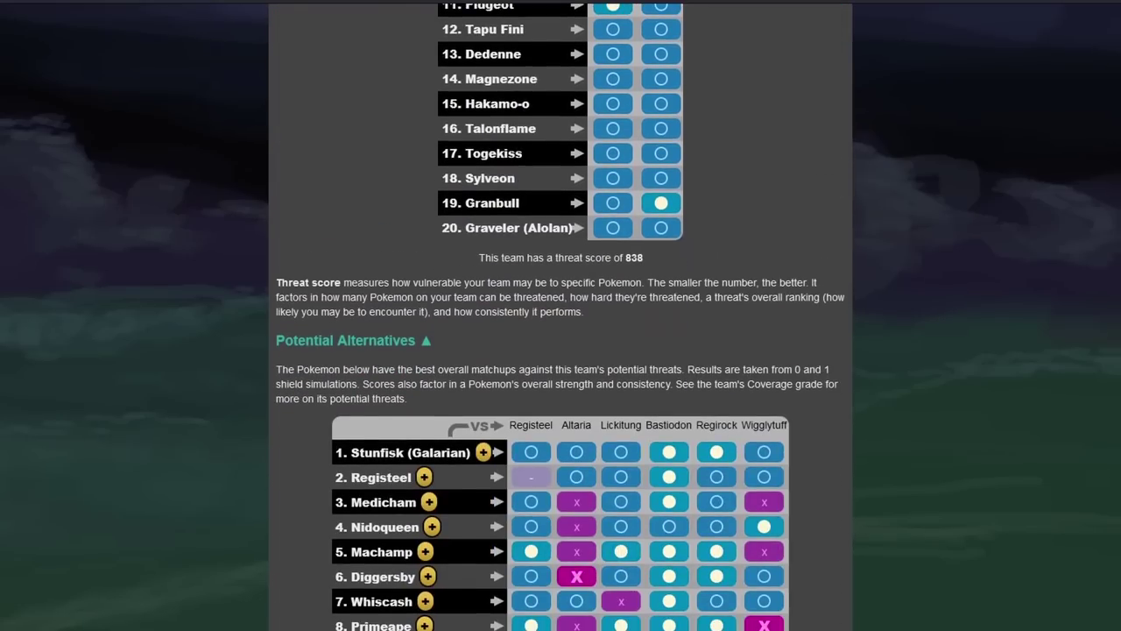
{"action": "right_click", "coordinate": [681, 480]}
{"action": "key", "text": "Escape"}
Compare the meta scorecards of the Araquanid and Sableye team and the Registeel, Lickitung and Altaria team, and review the latter's overview grades.
{"action": "scroll", "coordinate": [561, 316], "scroll_direction": "up", "scroll_amount": 18}
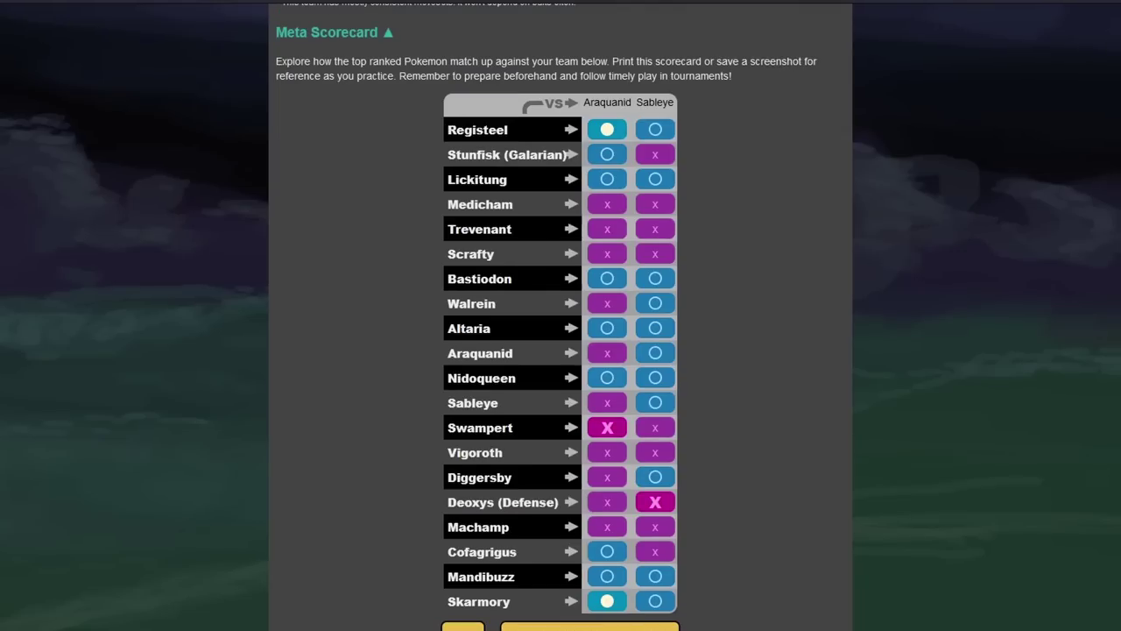
{"action": "scroll", "coordinate": [560, 316], "scroll_direction": "up", "scroll_amount": 3}
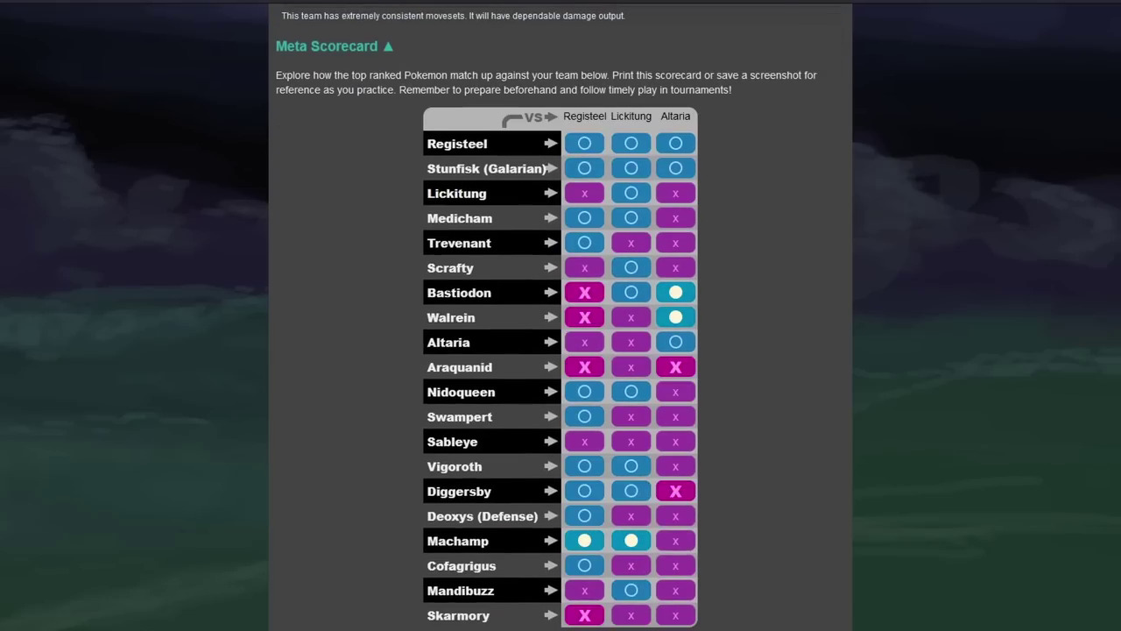
{"action": "scroll", "coordinate": [561, 316], "scroll_direction": "up", "scroll_amount": 5}
{"action": "scroll", "coordinate": [561, 315], "scroll_direction": "up", "scroll_amount": 6}
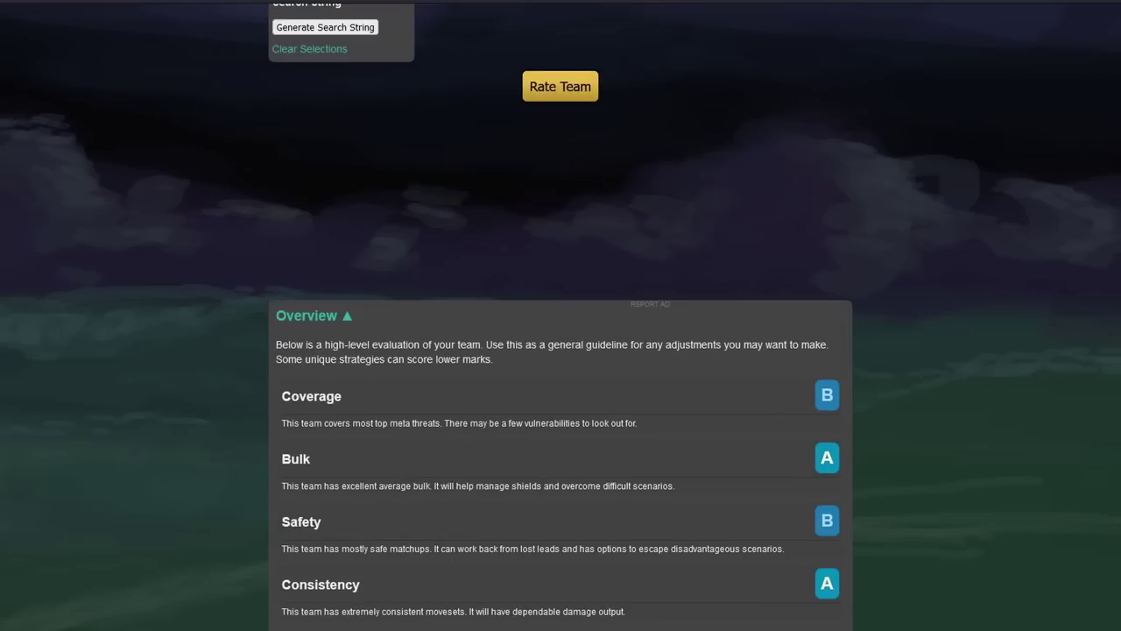
{"action": "scroll", "coordinate": [561, 315], "scroll_direction": "down", "scroll_amount": 9}
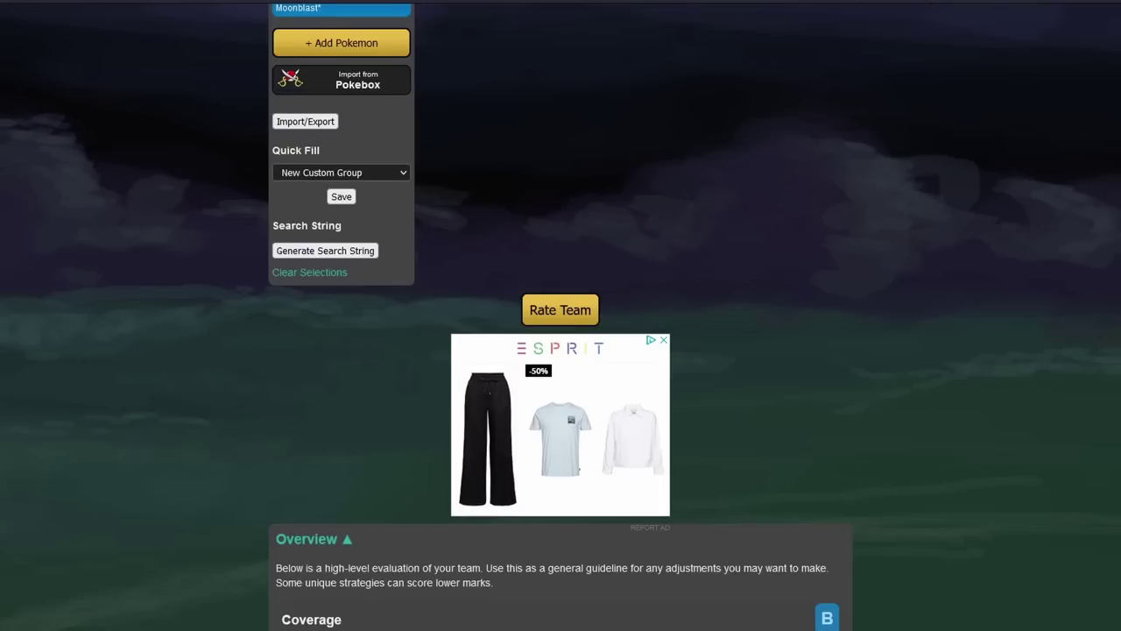
{"action": "scroll", "coordinate": [560, 315], "scroll_direction": "down", "scroll_amount": 6}
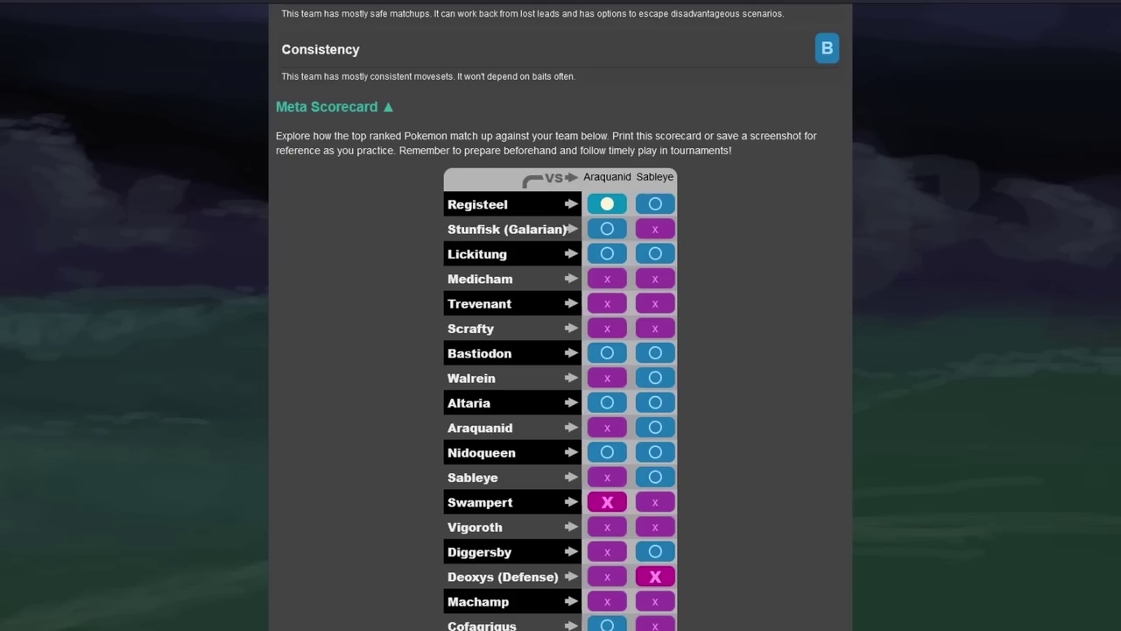
Review the meta scorecard, its result legend and the potential threats for the team of Araquanid and Sableye.
{"action": "scroll", "coordinate": [561, 316], "scroll_direction": "down", "scroll_amount": 2}
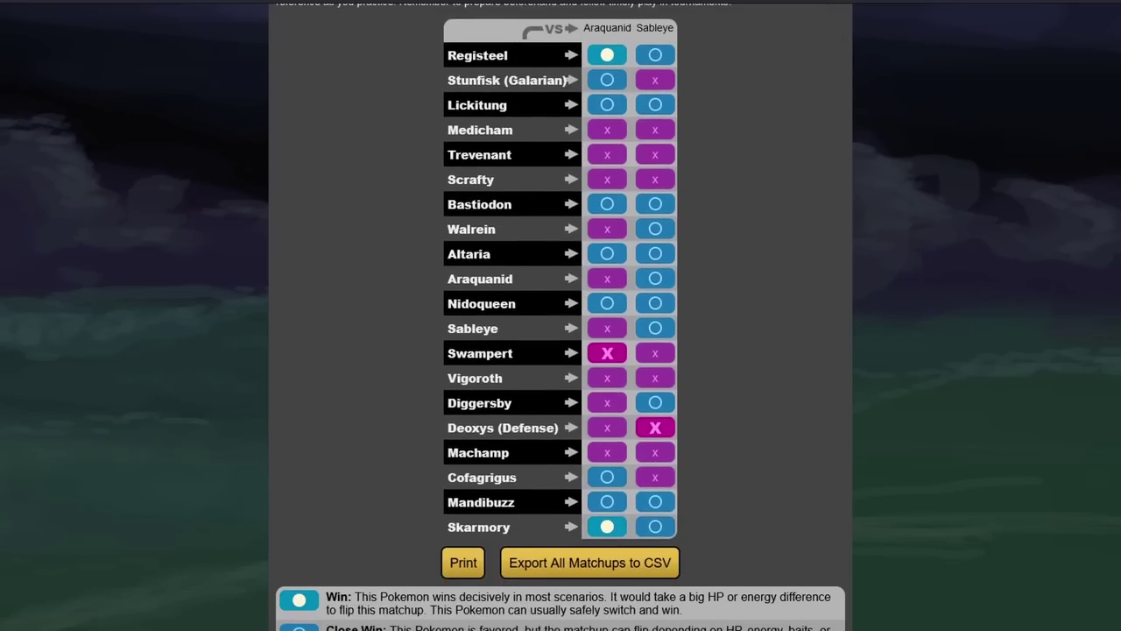
{"action": "scroll", "coordinate": [560, 316], "scroll_direction": "down", "scroll_amount": 3}
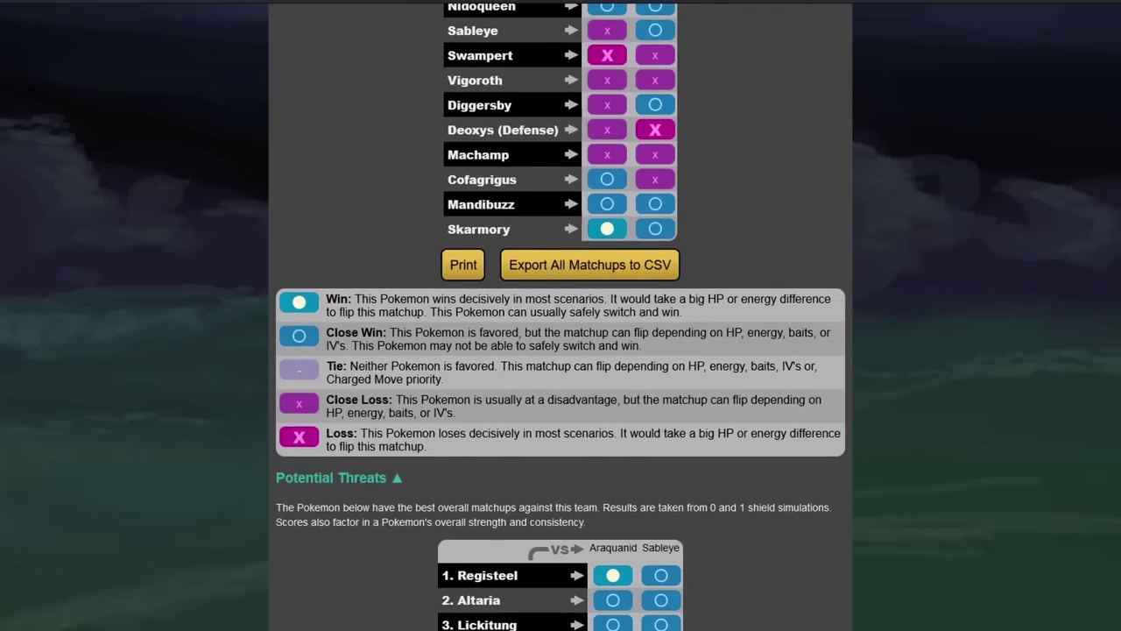
{"action": "scroll", "coordinate": [561, 315], "scroll_direction": "down", "scroll_amount": 6}
{"action": "scroll", "coordinate": [561, 316], "scroll_direction": "down", "scroll_amount": 4}
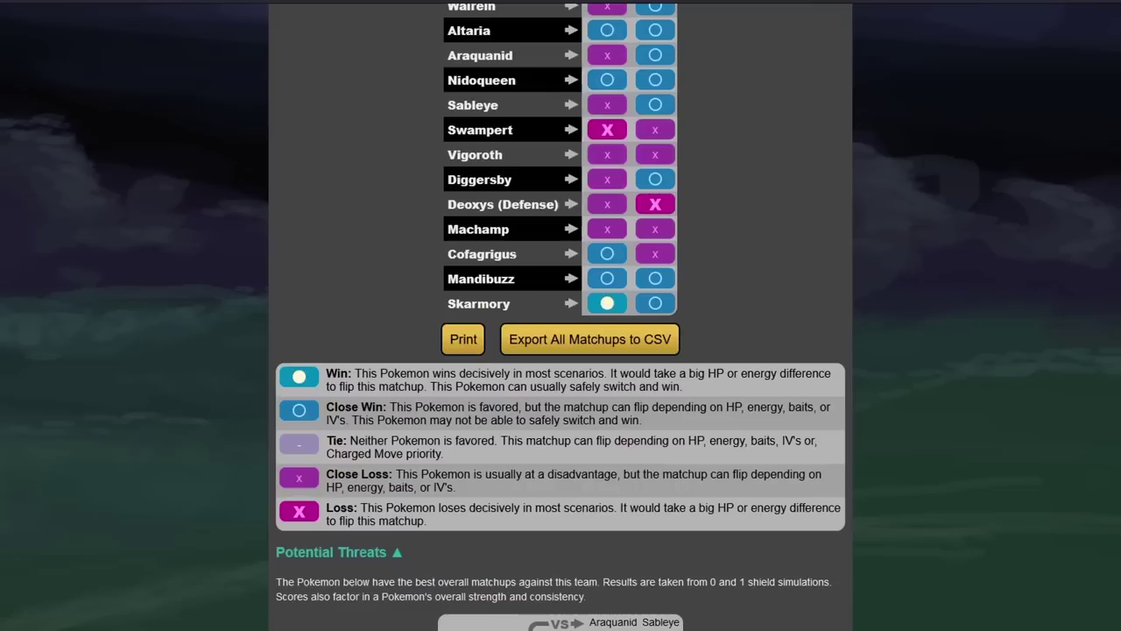
{"action": "scroll", "coordinate": [561, 315], "scroll_direction": "up", "scroll_amount": 15}
{"action": "scroll", "coordinate": [561, 315], "scroll_direction": "up", "scroll_amount": 1}
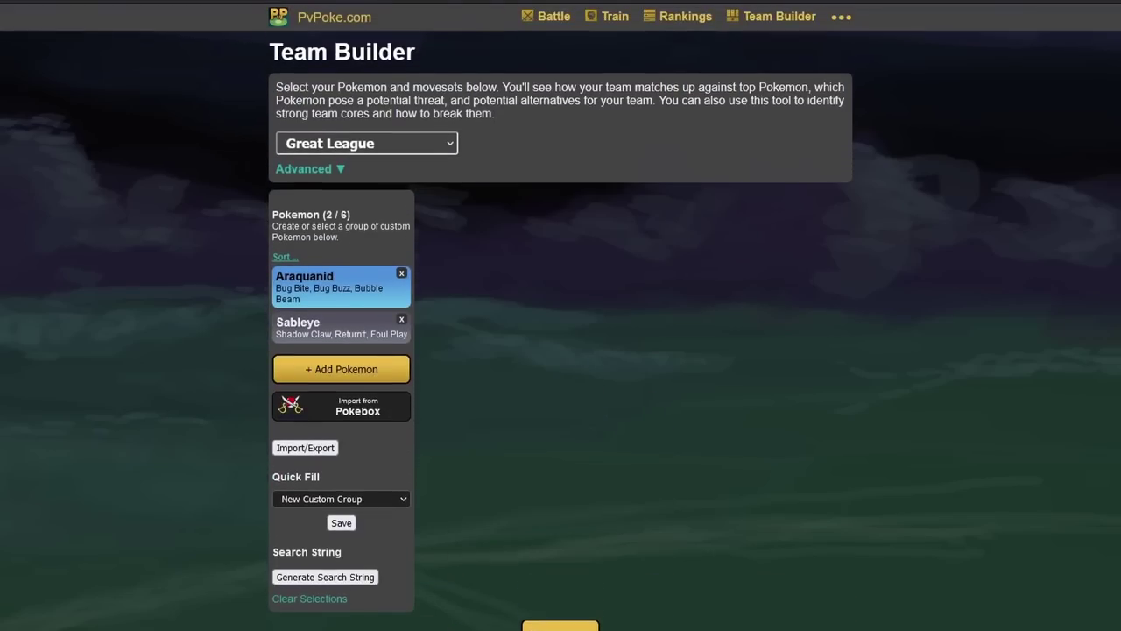
Open the Top Performers training analysis for Great League and look over the Top Teams list.
{"action": "mouse_move", "coordinate": [677, 16]}
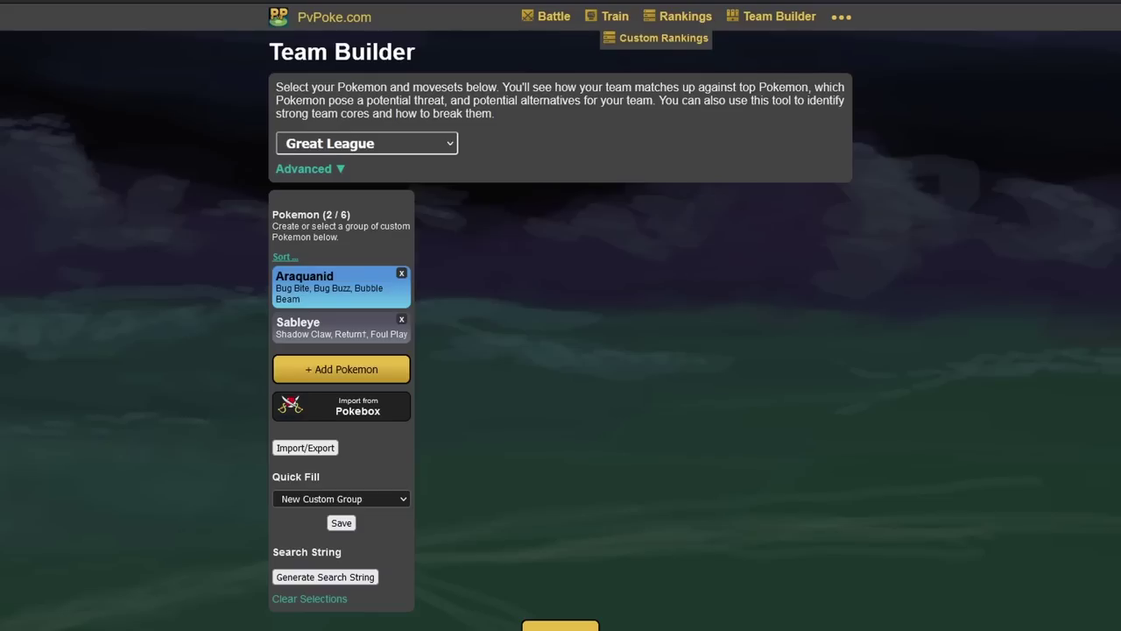
{"action": "mouse_move", "coordinate": [615, 16]}
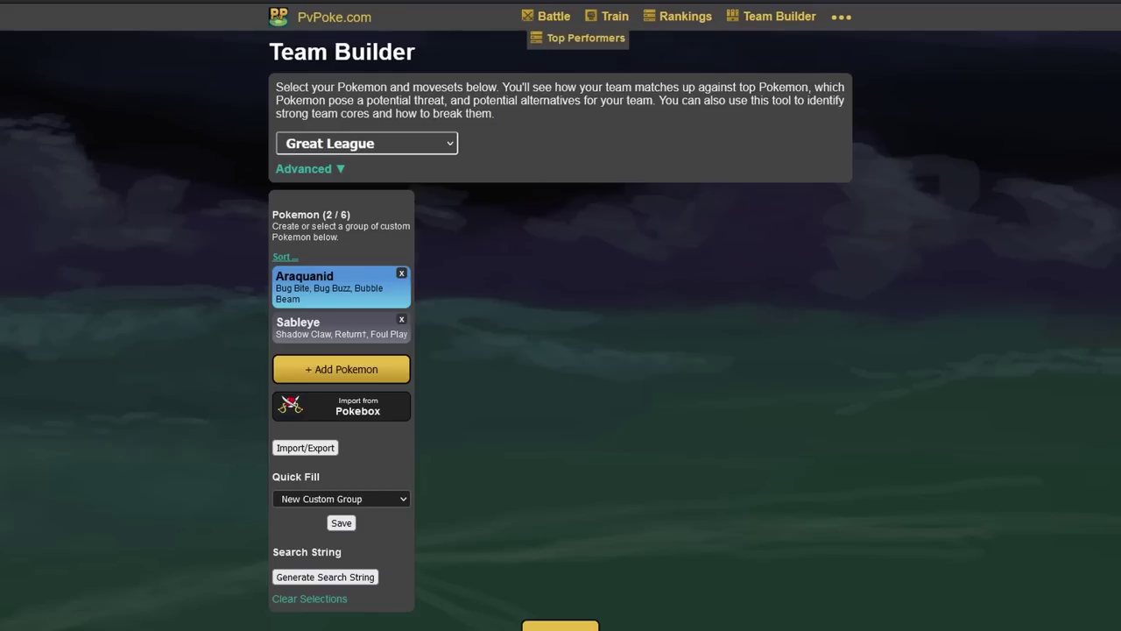
{"action": "left_click", "coordinate": [581, 38]}
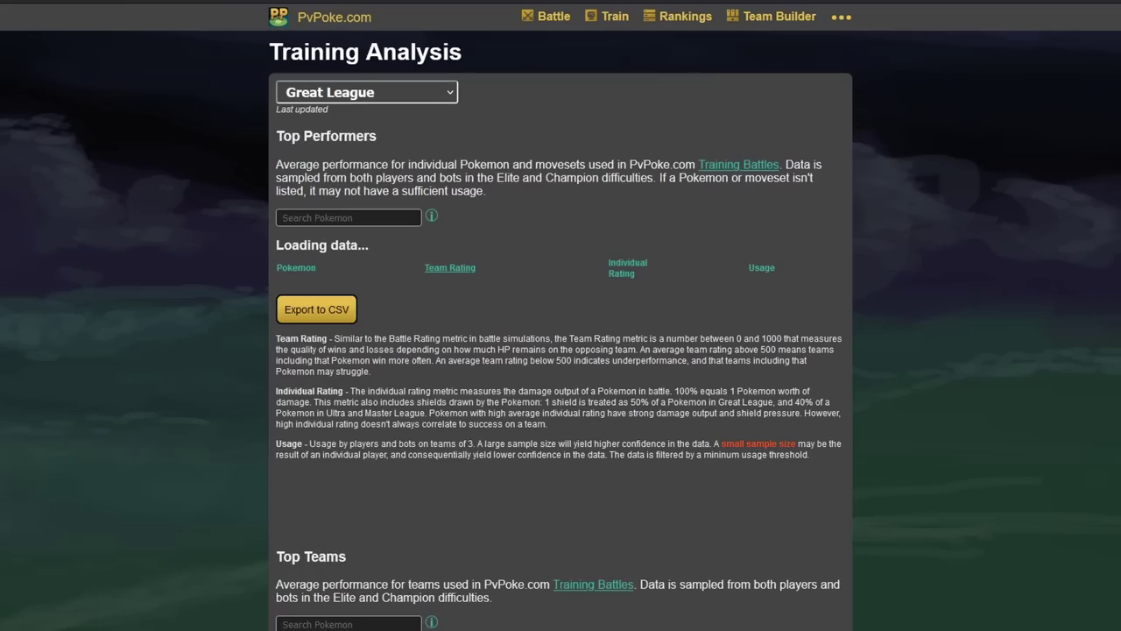
{"action": "scroll", "coordinate": [561, 315], "scroll_direction": "down", "scroll_amount": 3}
{"action": "scroll", "coordinate": [561, 316], "scroll_direction": "down", "scroll_amount": 6}
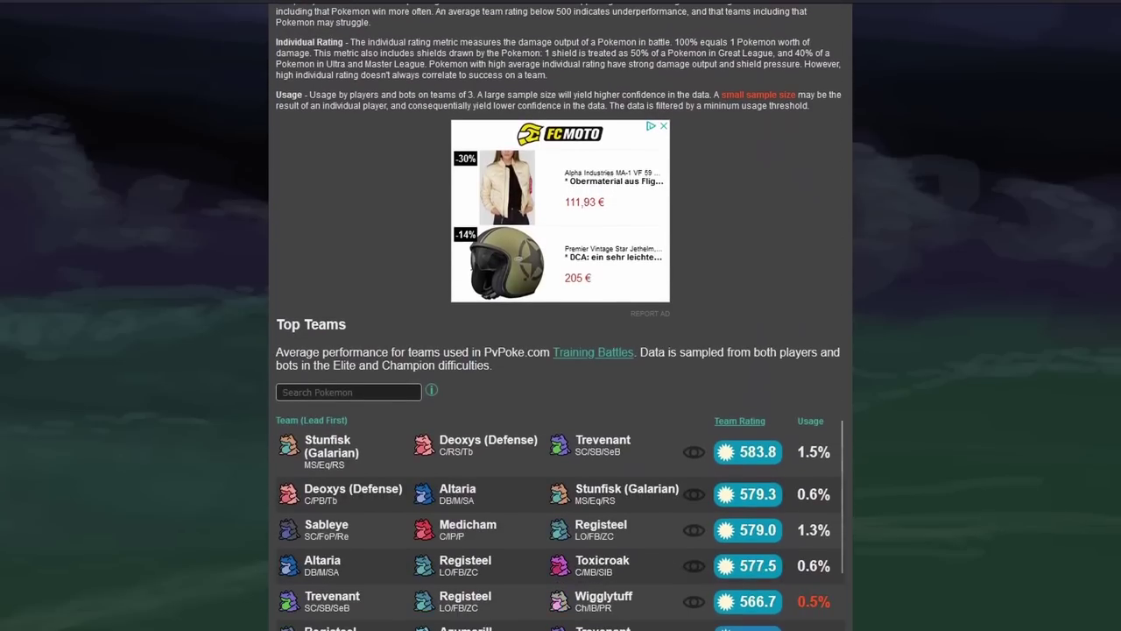
{"action": "scroll", "coordinate": [561, 315], "scroll_direction": "up", "scroll_amount": 9}
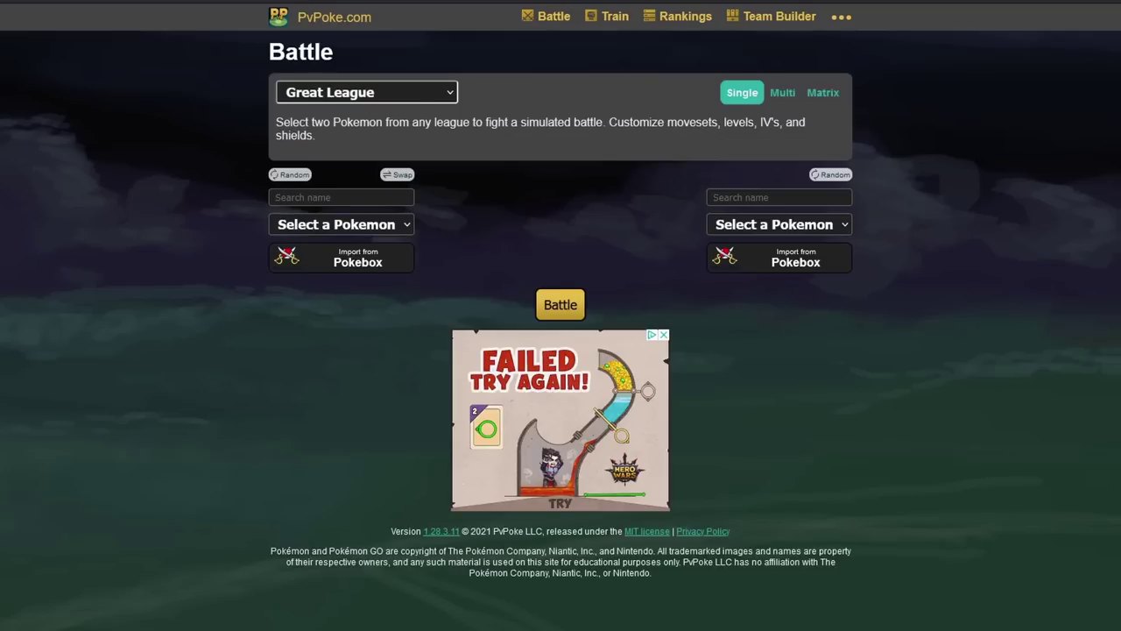
Set up a matrix battle with the Great League Meta as the opposing group and add a default Araquanid to the first group.
{"action": "left_click", "coordinate": [822, 92]}
{"action": "left_click", "coordinate": [779, 447]}
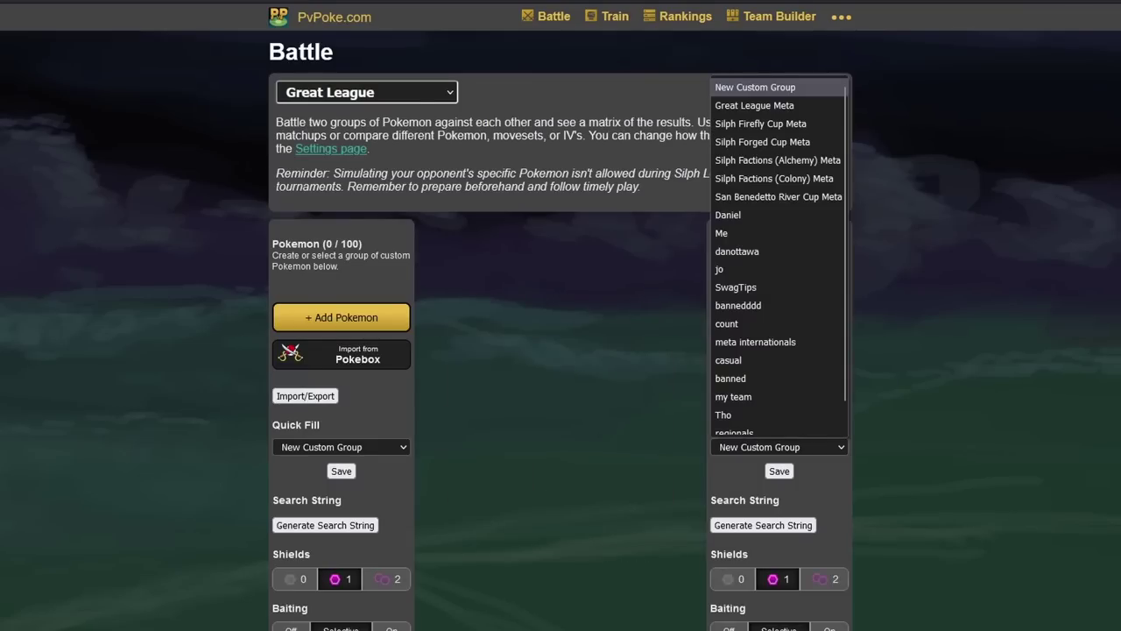
{"action": "left_click", "coordinate": [754, 106]}
{"action": "left_click", "coordinate": [341, 317]}
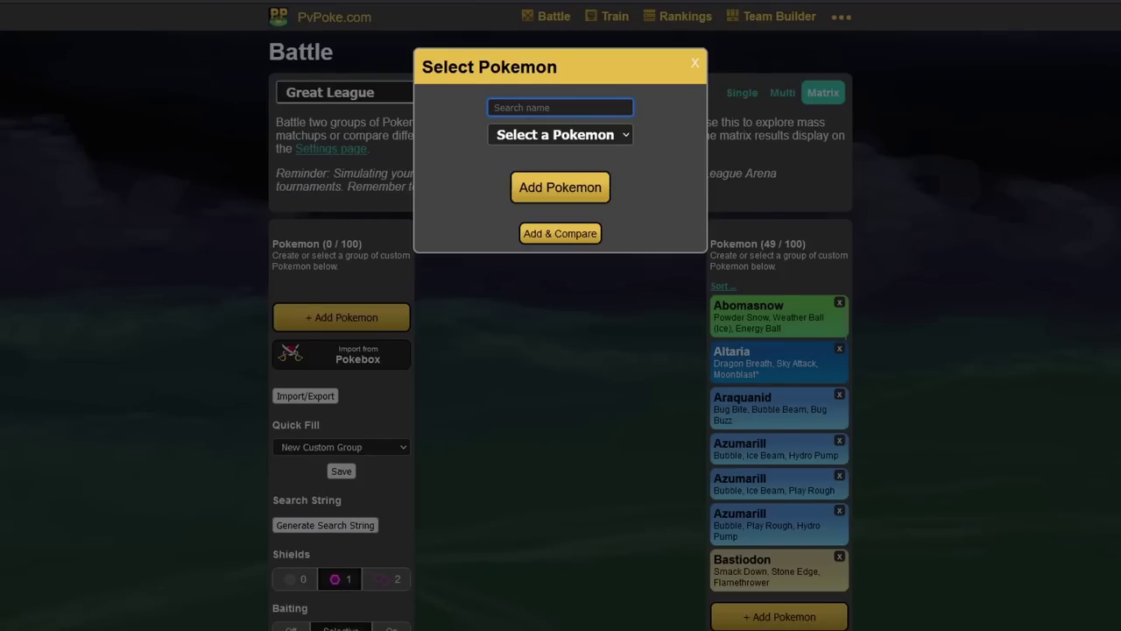
{"action": "type", "text": "ara"}
{"action": "key", "text": "Return"}
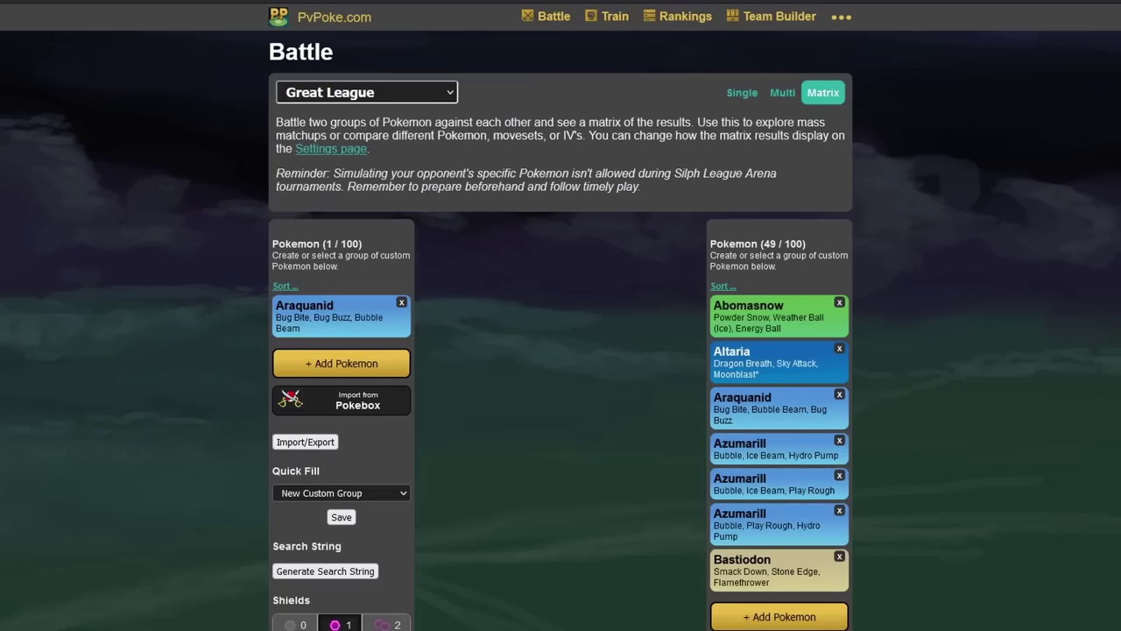
Add a second Araquanid with its attack IV set to 10, keeping Bug Bite, Bug Buzz and Bubble Beam.
{"action": "type", "text": "ara"}
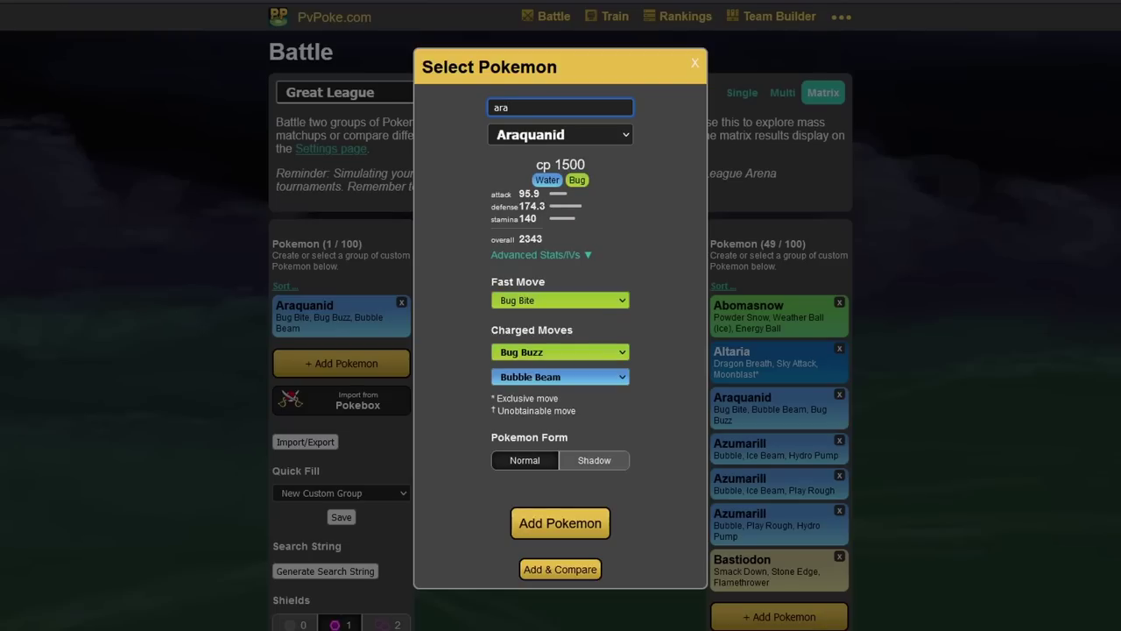
{"action": "left_click", "coordinate": [540, 254]}
{"action": "double_click", "coordinate": [543, 292]}
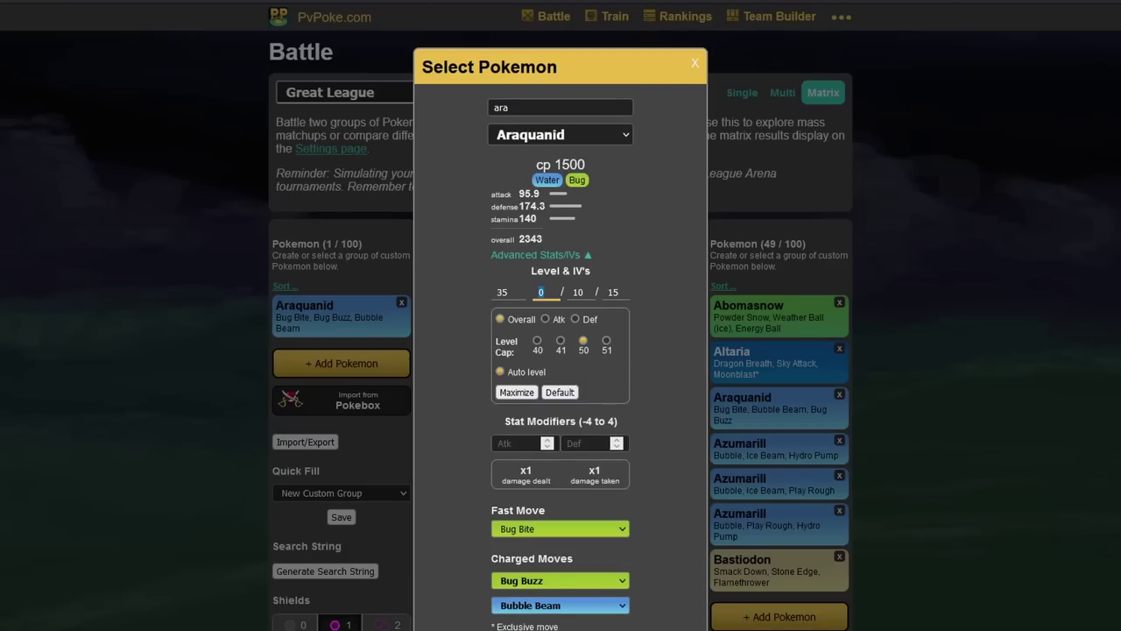
{"action": "type", "text": "1"}
{"action": "type", "text": "5"}
{"action": "scroll", "coordinate": [561, 351], "scroll_direction": "down", "scroll_amount": 3}
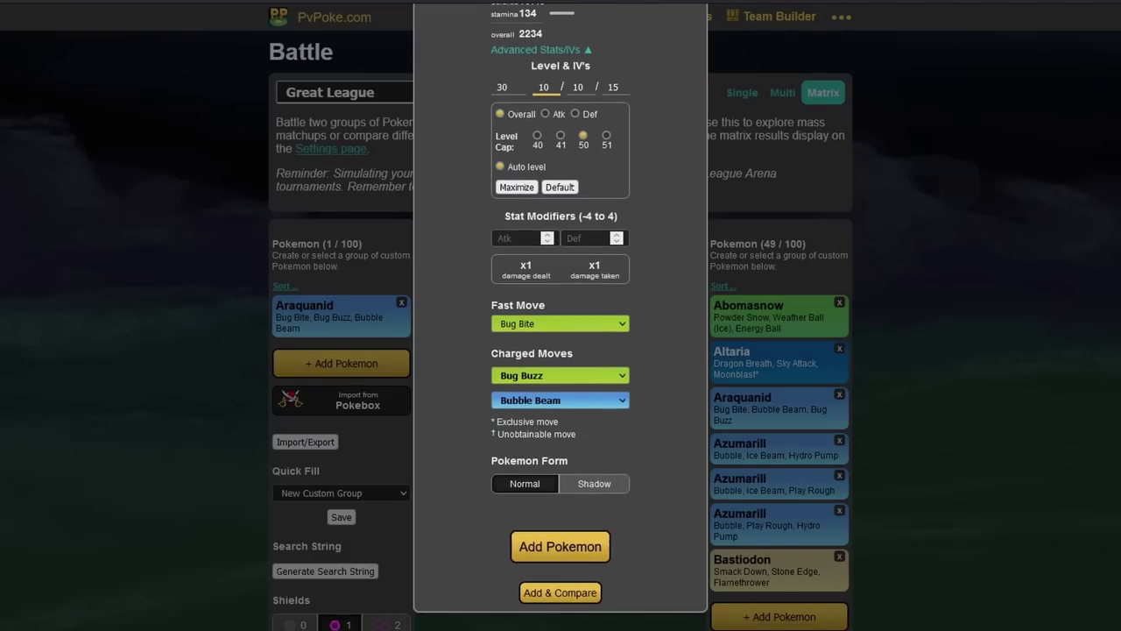
{"action": "left_click", "coordinate": [561, 546]}
Run the matrix battle and compare the two Araquanid's battle ratings, win records and averages against the Great League Meta.
{"action": "scroll", "coordinate": [561, 351], "scroll_direction": "down", "scroll_amount": 6}
{"action": "scroll", "coordinate": [561, 350], "scroll_direction": "down", "scroll_amount": 4}
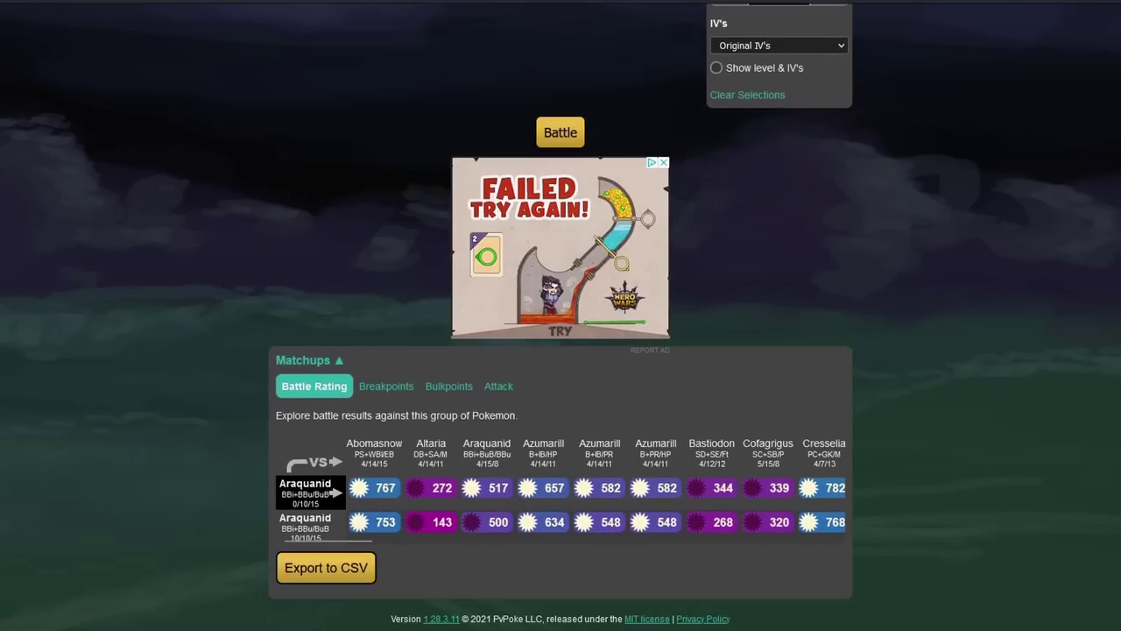
{"action": "scroll", "coordinate": [561, 488], "scroll_direction": "right", "scroll_amount": 10}
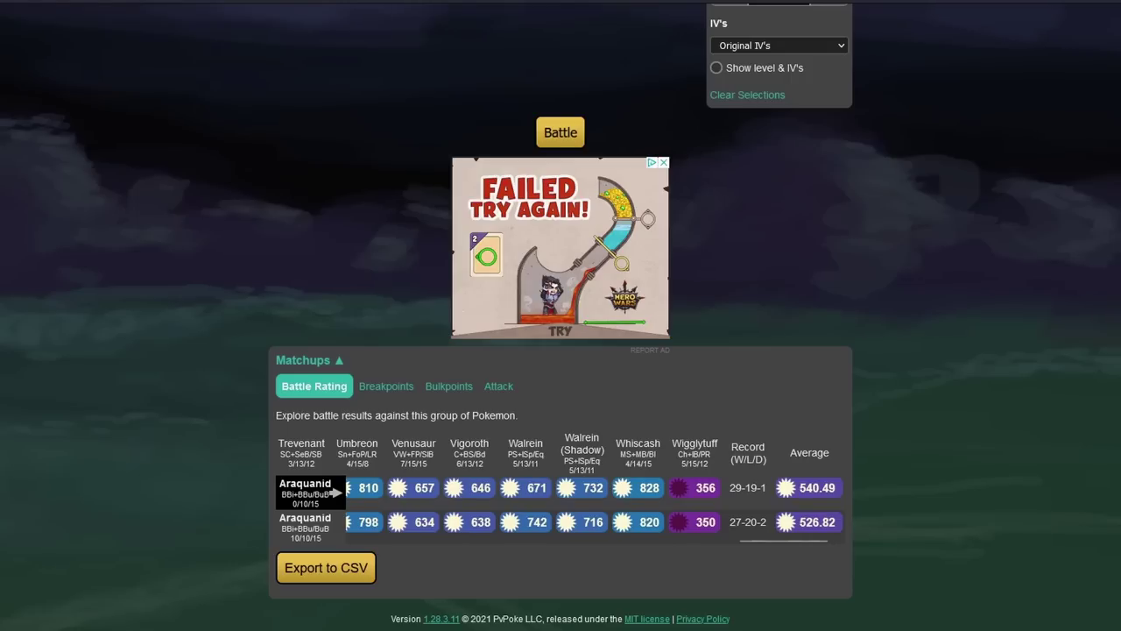
Compare the breakpoints of the two Araquanid to see the fast move damage dealt to the meta group.
{"action": "left_click", "coordinate": [386, 385]}
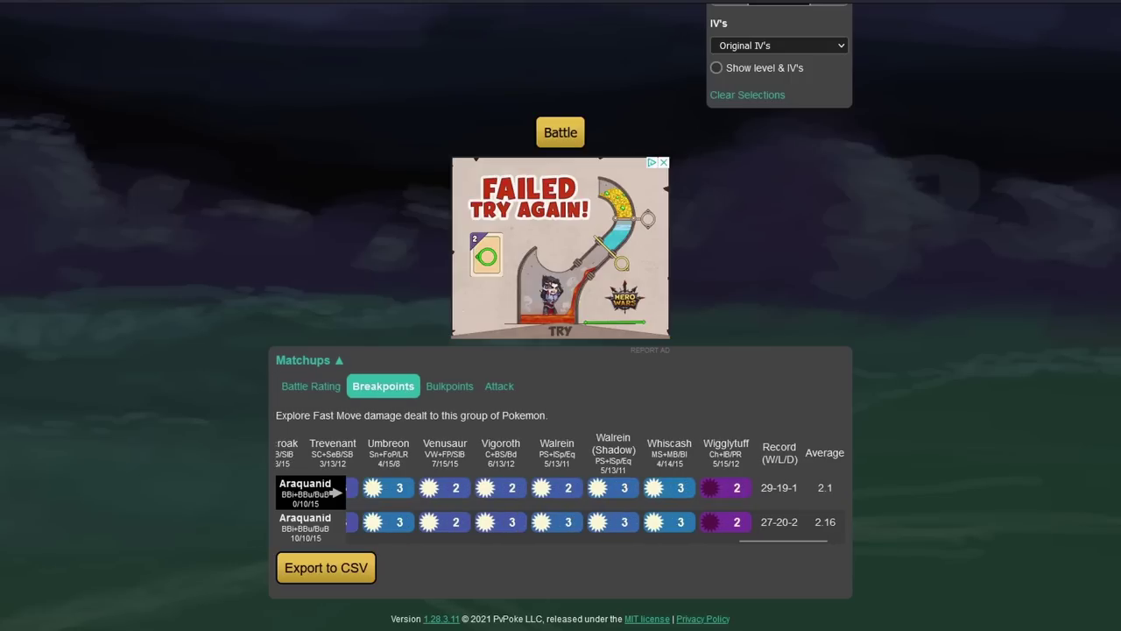
{"action": "scroll", "coordinate": [561, 488], "scroll_direction": "left", "scroll_amount": 5}
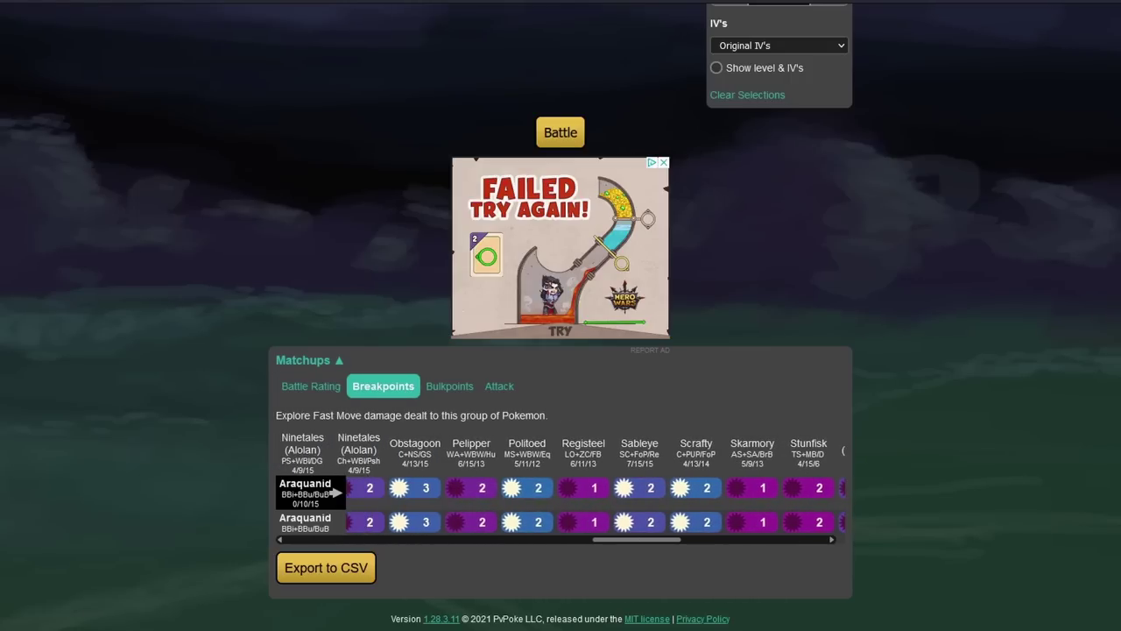
{"action": "scroll", "coordinate": [561, 488], "scroll_direction": "left", "scroll_amount": 5}
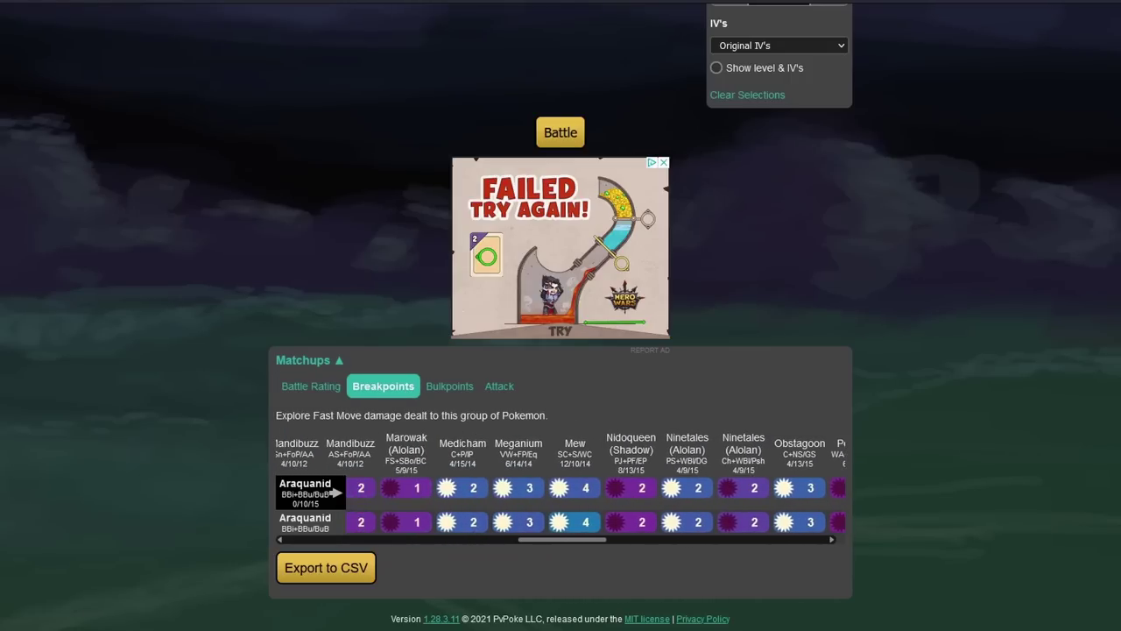
Compare the bulkpoints of the two Araquanid across the meta group, from Obstagoon back to Abomasnow.
{"action": "left_click", "coordinate": [450, 386]}
{"action": "scroll", "coordinate": [560, 350], "scroll_direction": "up", "scroll_amount": 2}
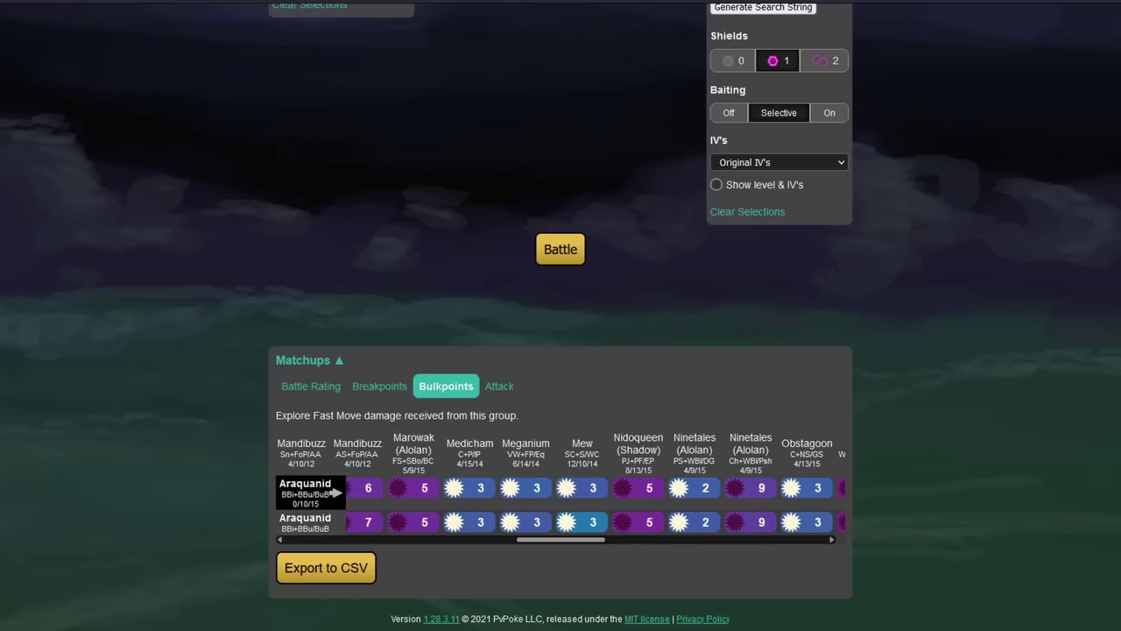
{"action": "scroll", "coordinate": [560, 350], "scroll_direction": "down", "scroll_amount": 1}
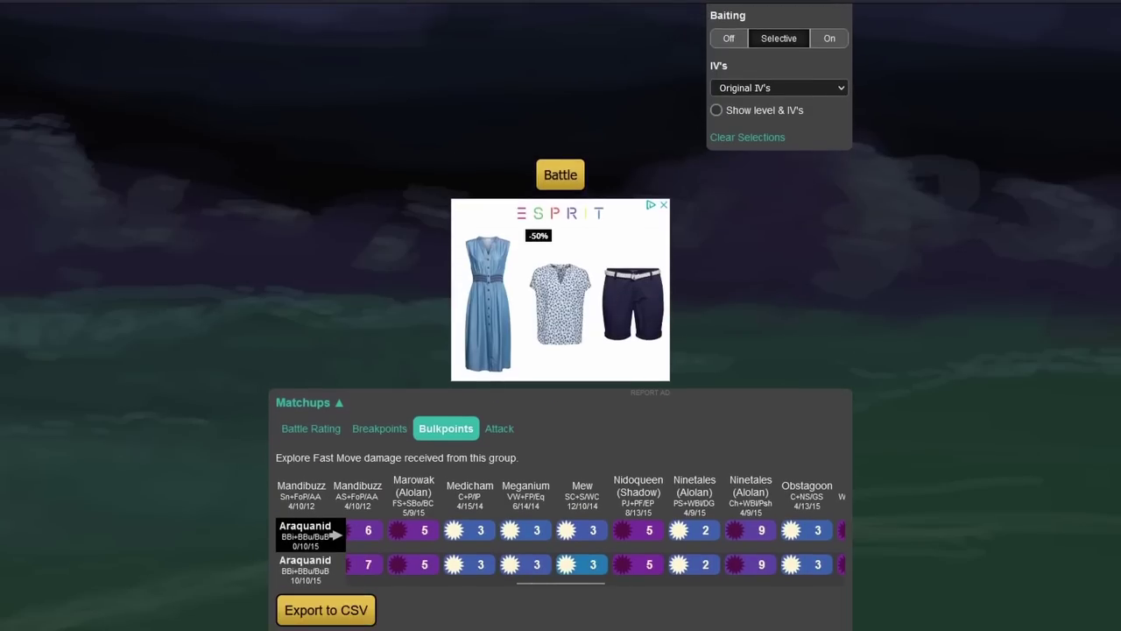
{"action": "scroll", "coordinate": [336, 535], "scroll_direction": "left", "scroll_amount": 3}
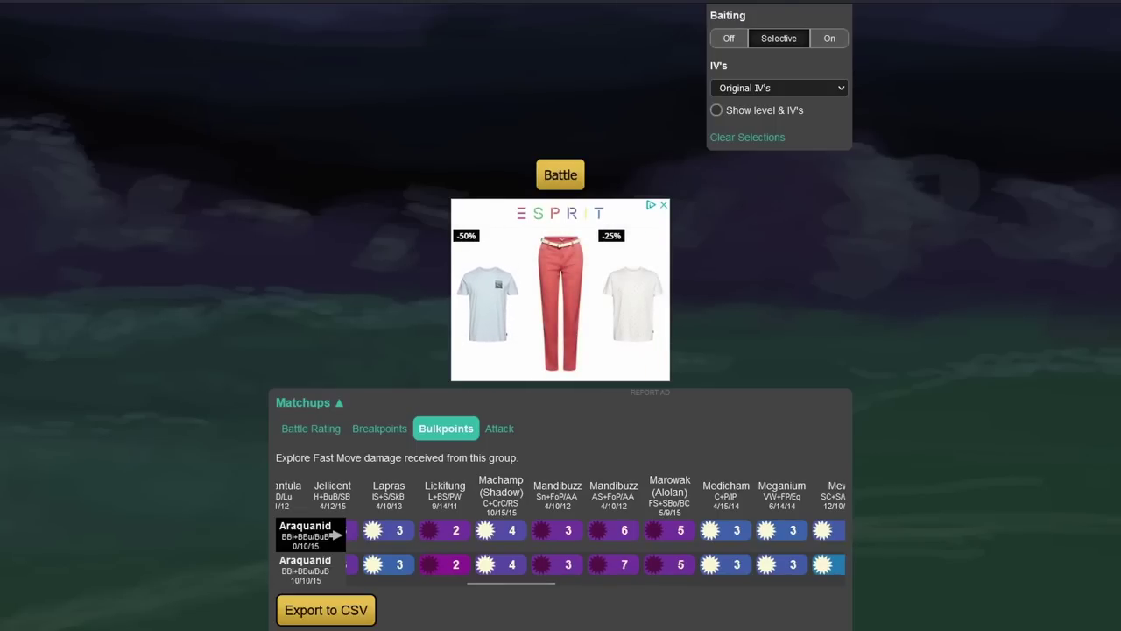
{"action": "scroll", "coordinate": [336, 535], "scroll_direction": "left", "scroll_amount": 10}
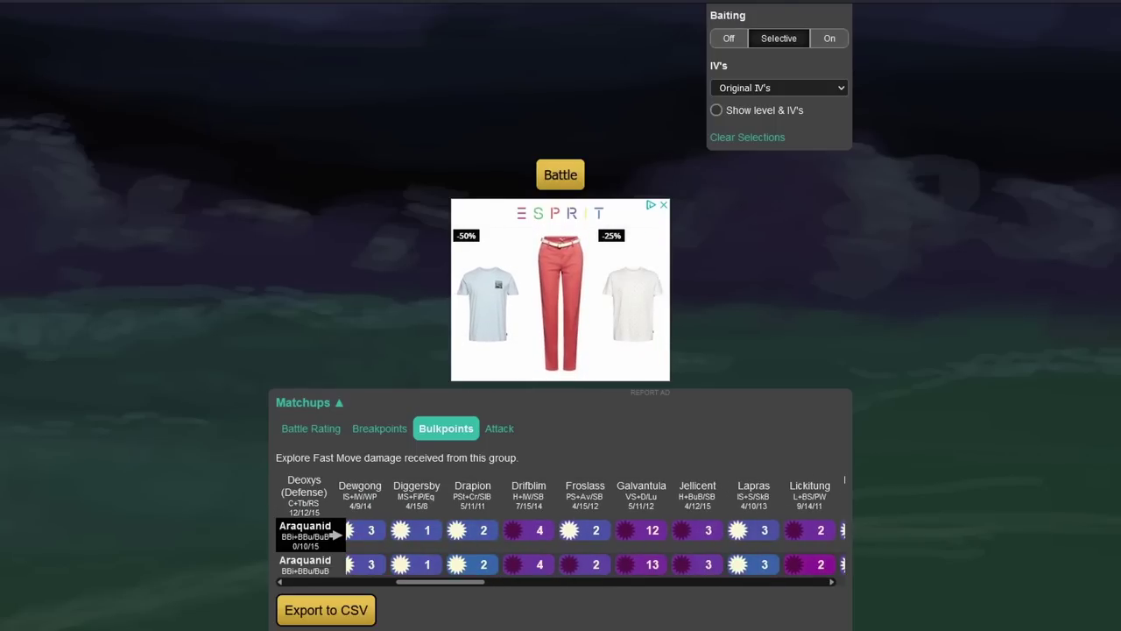
{"action": "scroll", "coordinate": [336, 534], "scroll_direction": "left", "scroll_amount": 8}
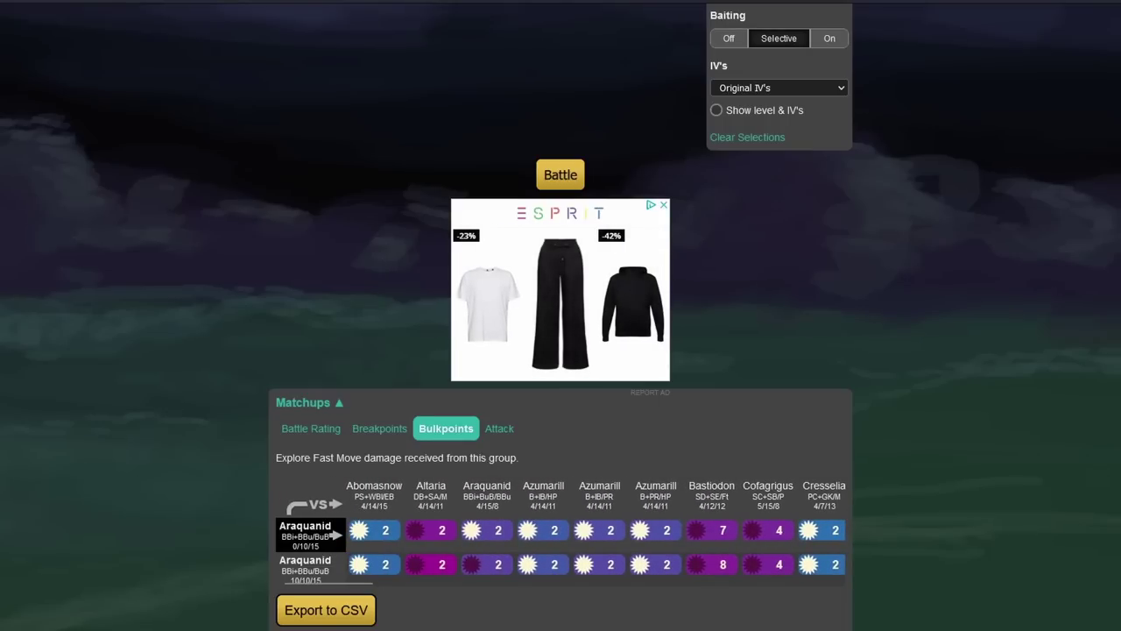
{"action": "scroll", "coordinate": [561, 315], "scroll_direction": "up", "scroll_amount": 8}
{"action": "scroll", "coordinate": [561, 315], "scroll_direction": "up", "scroll_amount": 3}
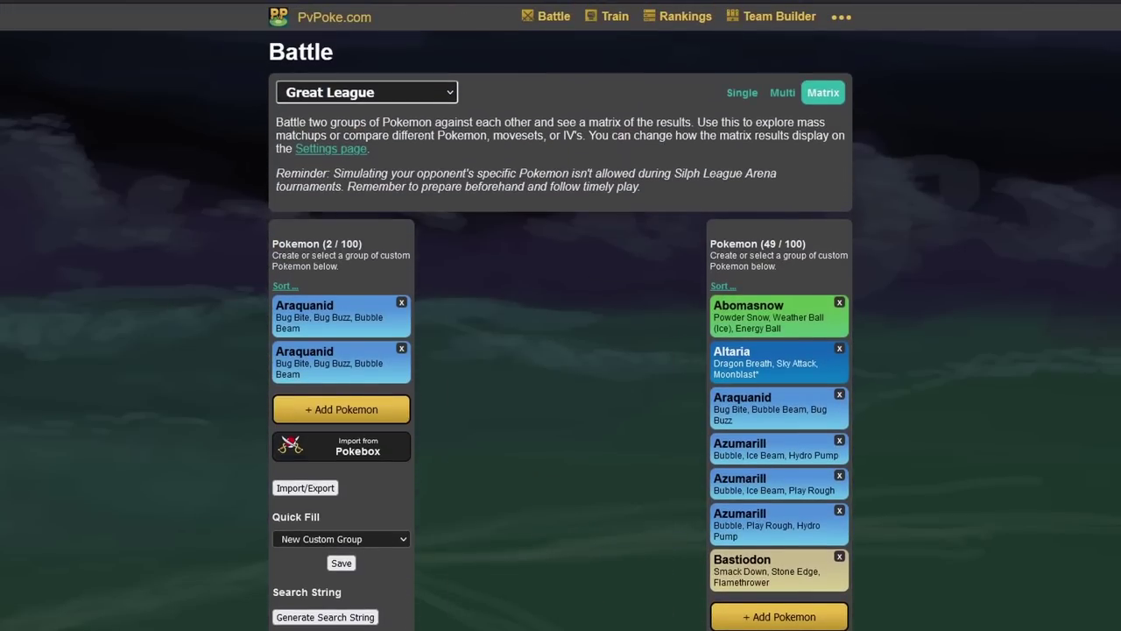